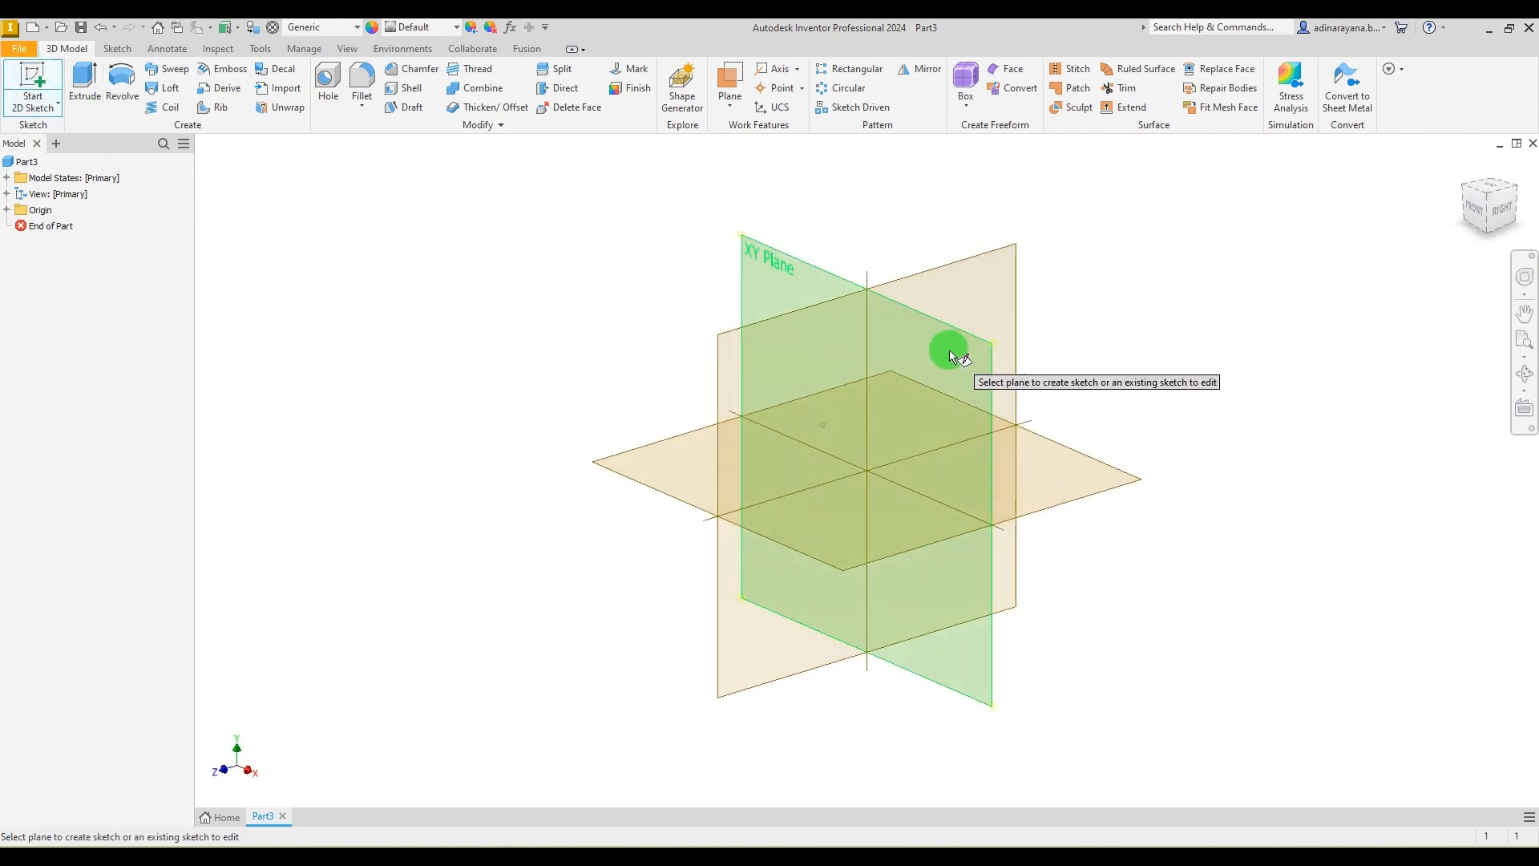
Create a sketch on the XY plane and draw a two-point center rectangle centred on the origin.
left_click(958, 353)
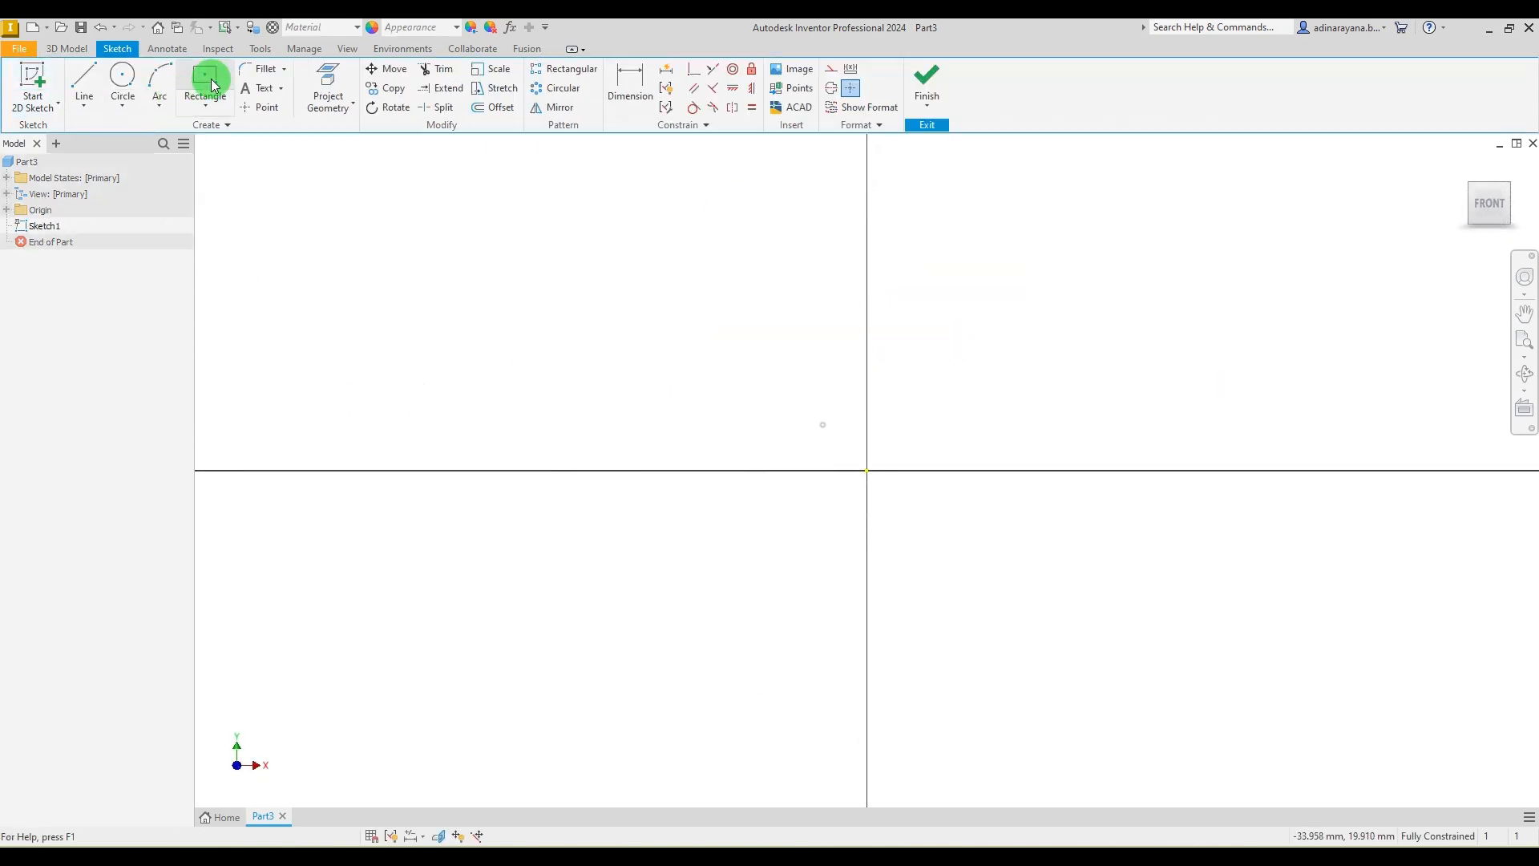
left_click(206, 104)
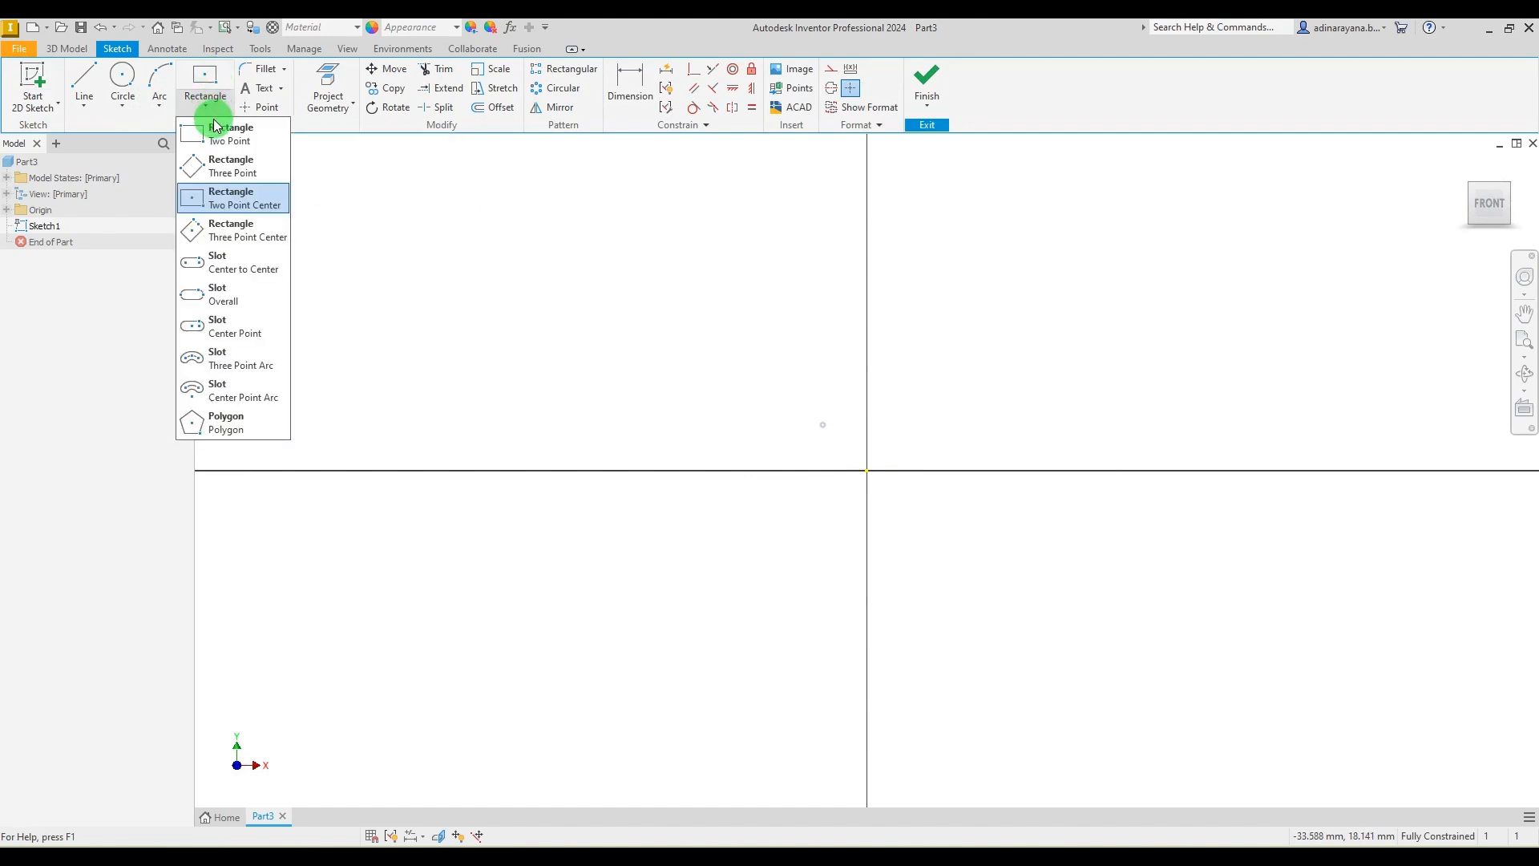
left_click(245, 204)
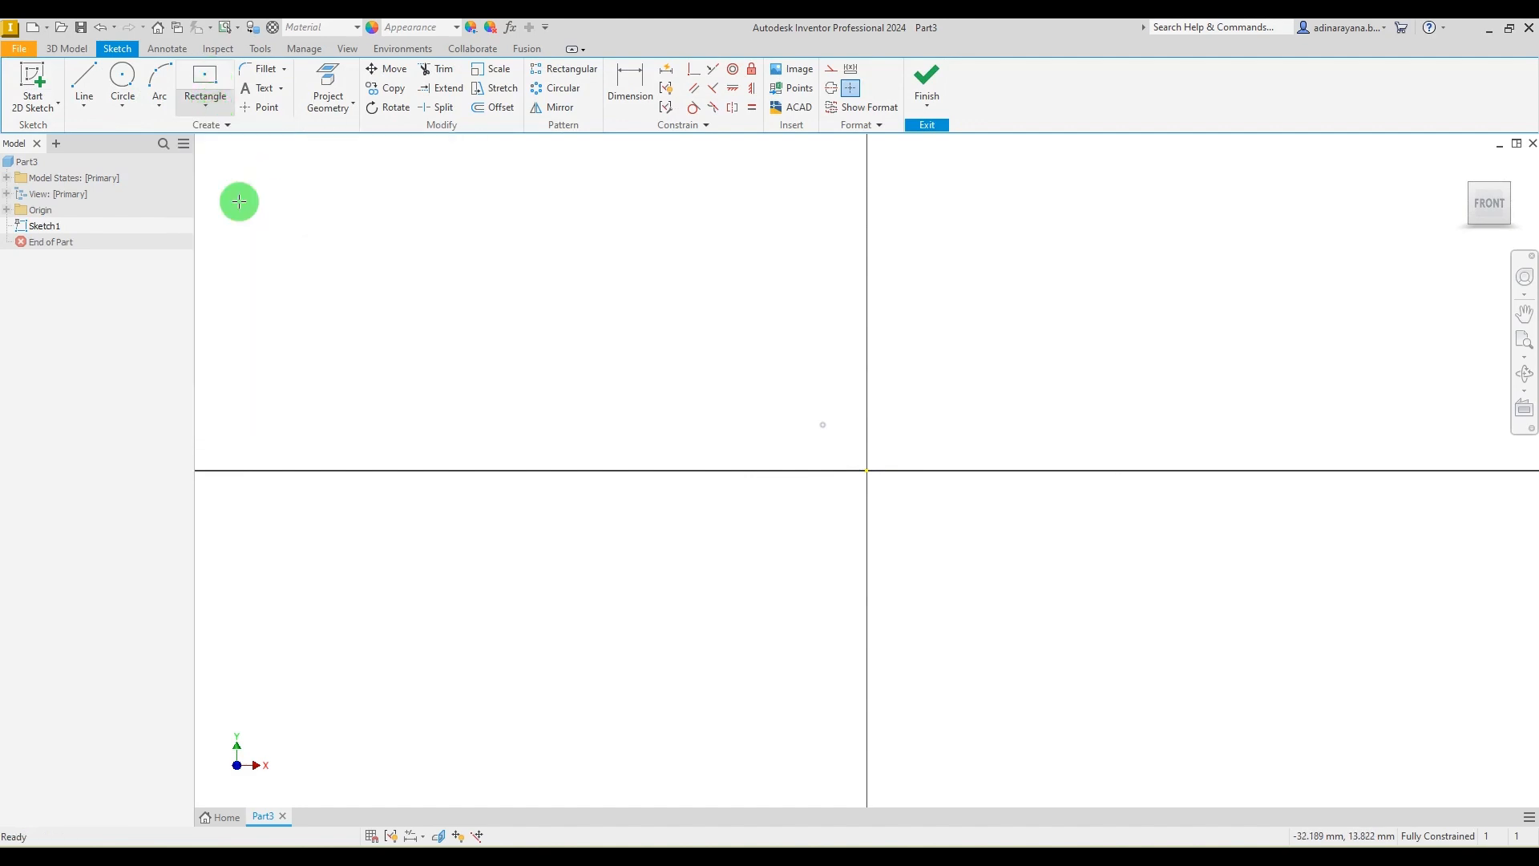
left_click(869, 473)
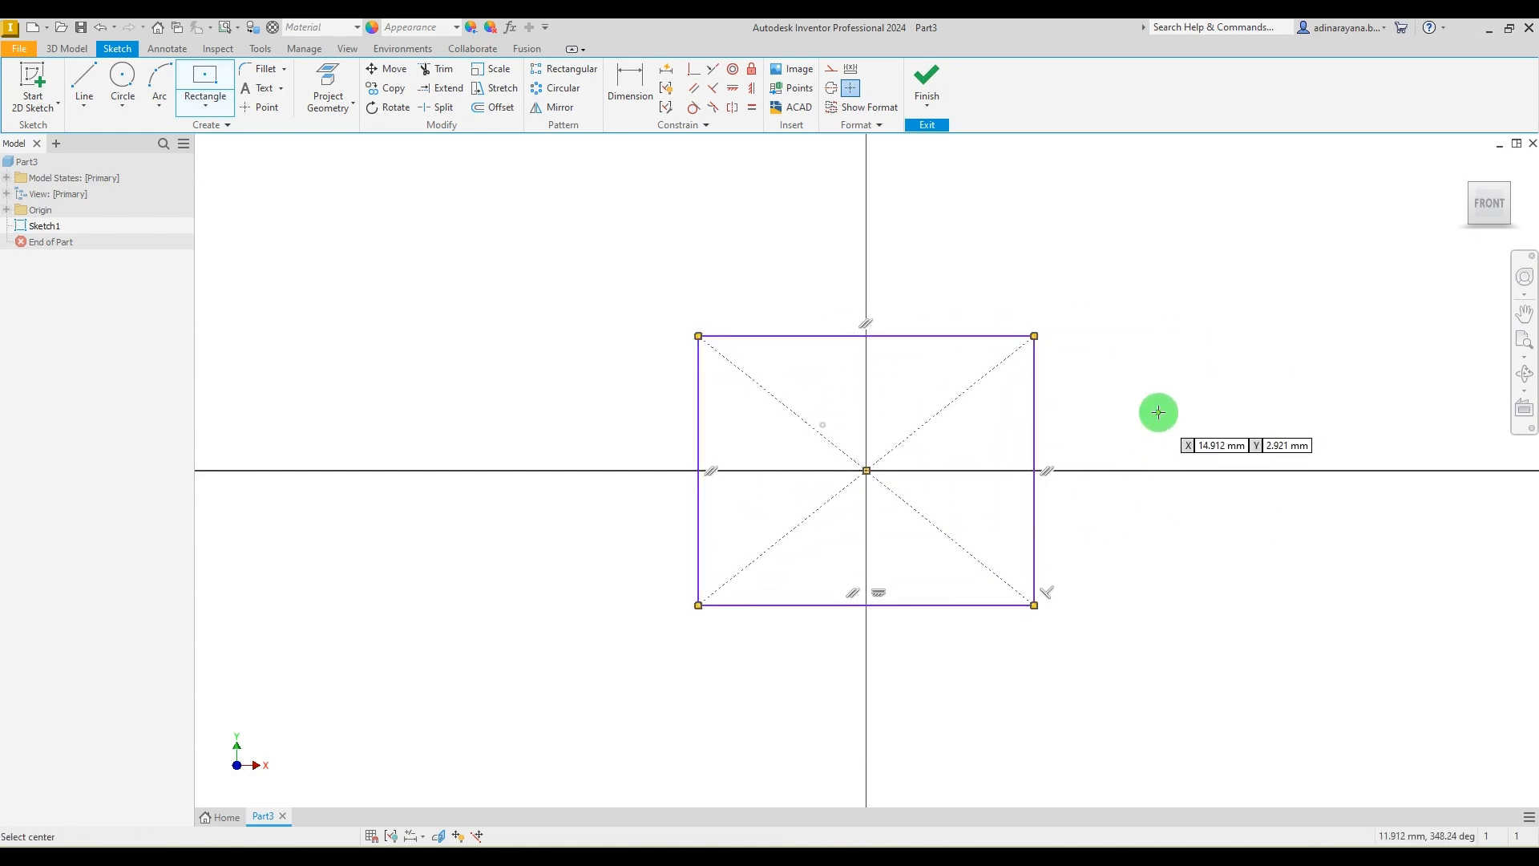
Consult the reference drawing 42.jpg and dimension the rectangle's vertical side to 50 mm.
left_click(1065, 840)
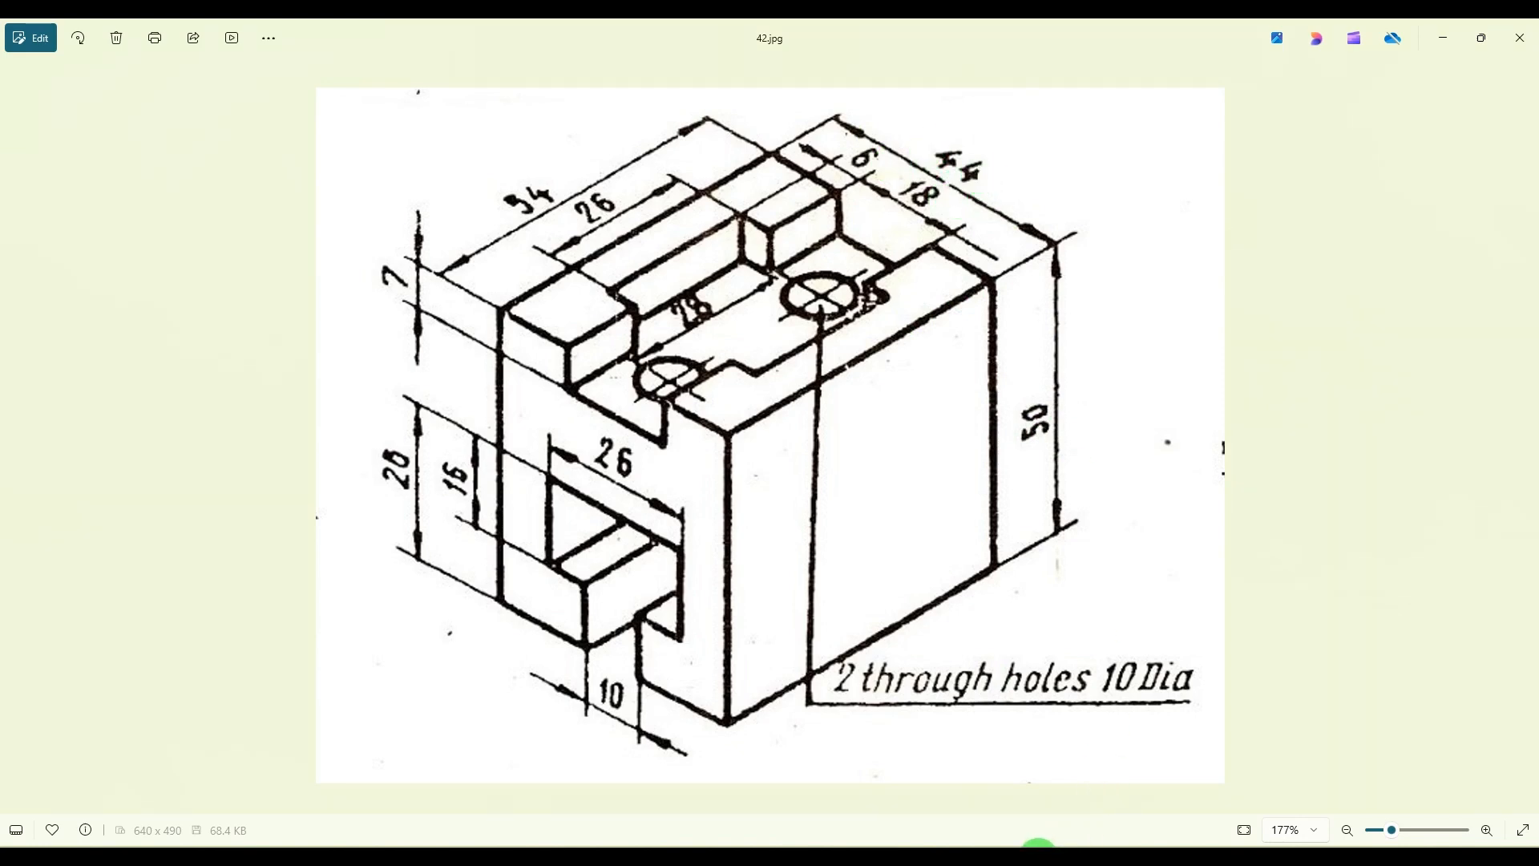
left_click(1039, 844)
left_click(631, 84)
left_click(1039, 425)
left_click(1114, 411)
type("50")
key("Return")
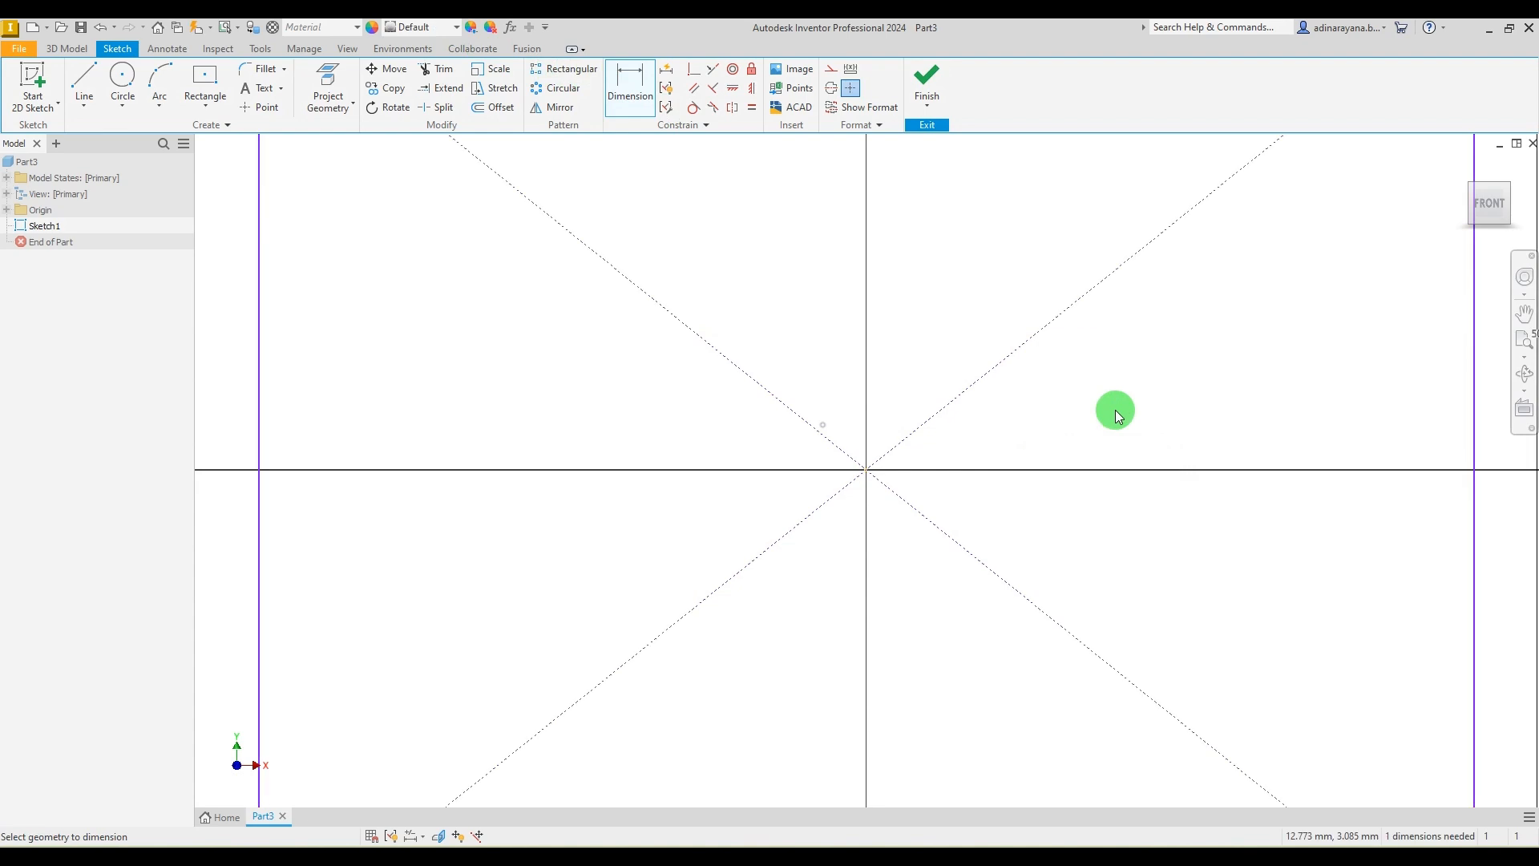
Dimension the rectangle's top edge to a width of 44 mm.
scroll(987, 460, "down", 5)
scroll(1048, 474, "down", 2)
scroll(887, 450, "up", 3)
scroll(880, 430, "down", 3)
scroll(768, 453, "up", 3)
left_click(825, 331)
left_click(806, 276)
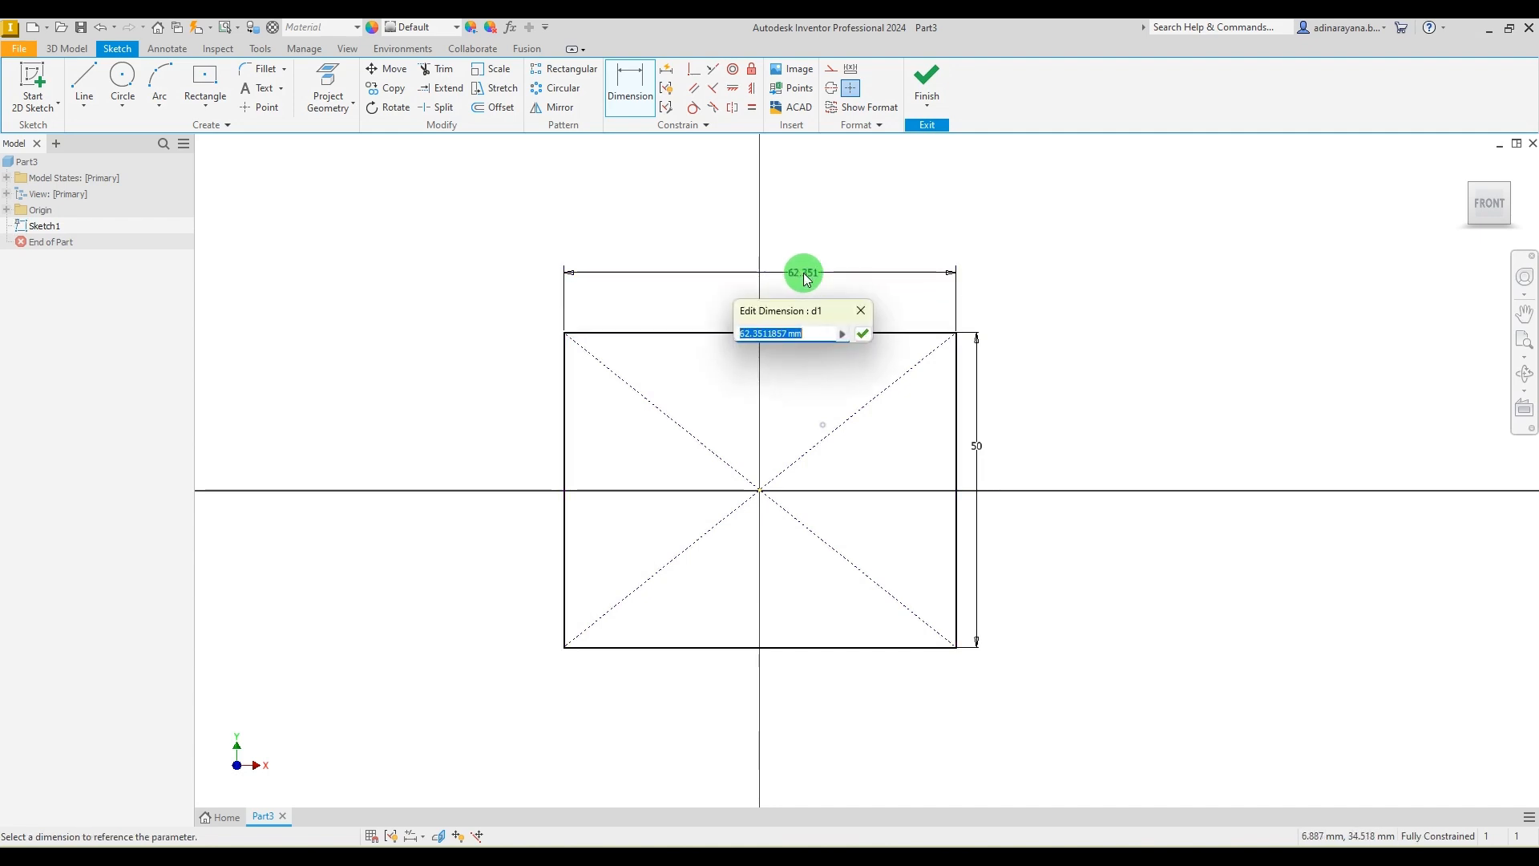
key("Return")
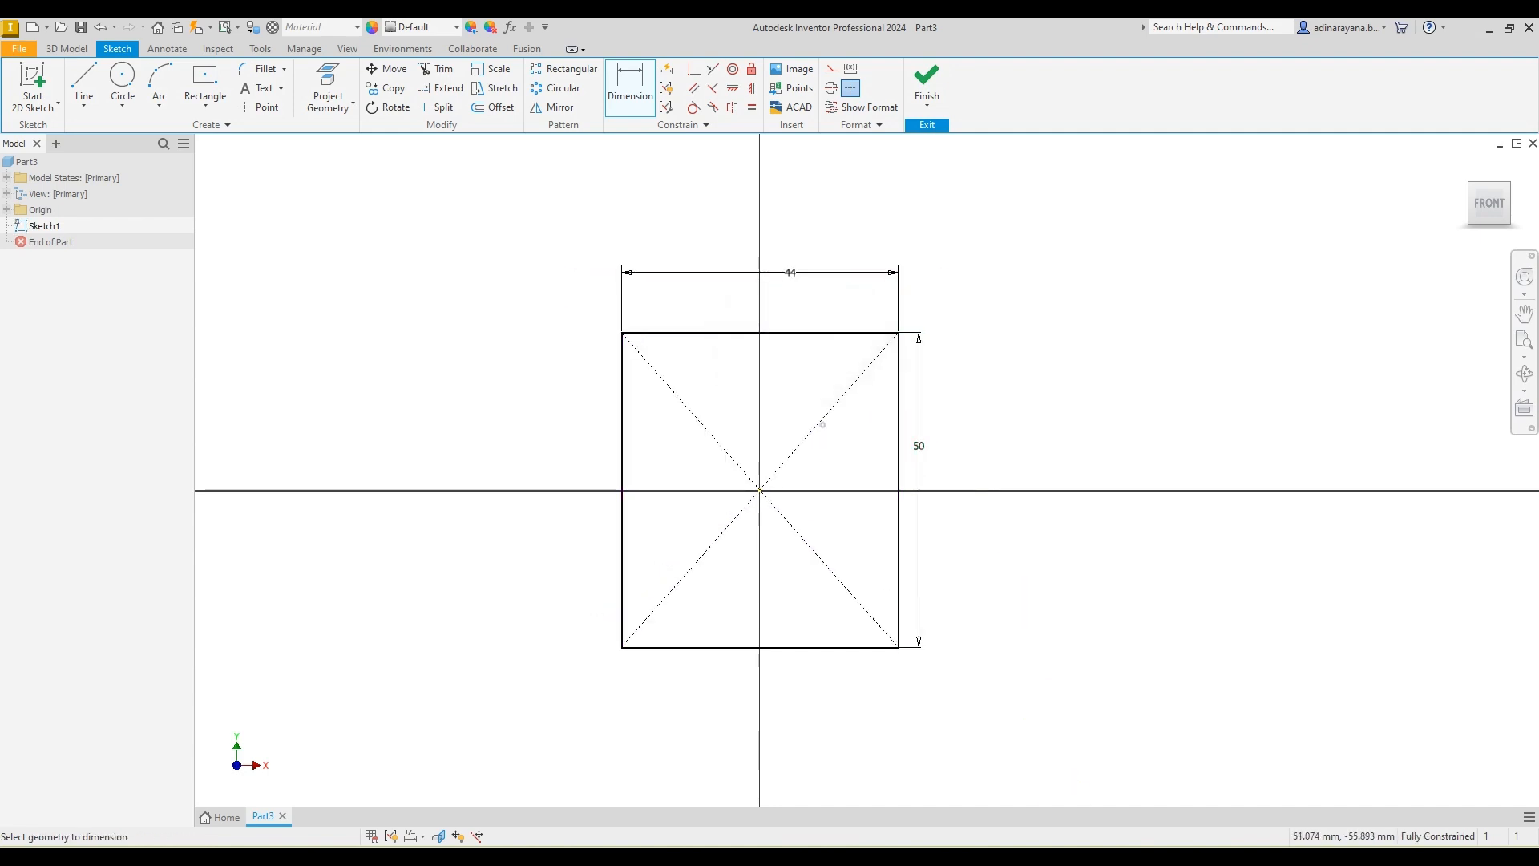
Sketch a seven-line T-slot outline rising from the rectangle's bottom edge, about 31 mm wide and 22 mm high, with a stem about 13 mm wide.
left_click(1035, 847)
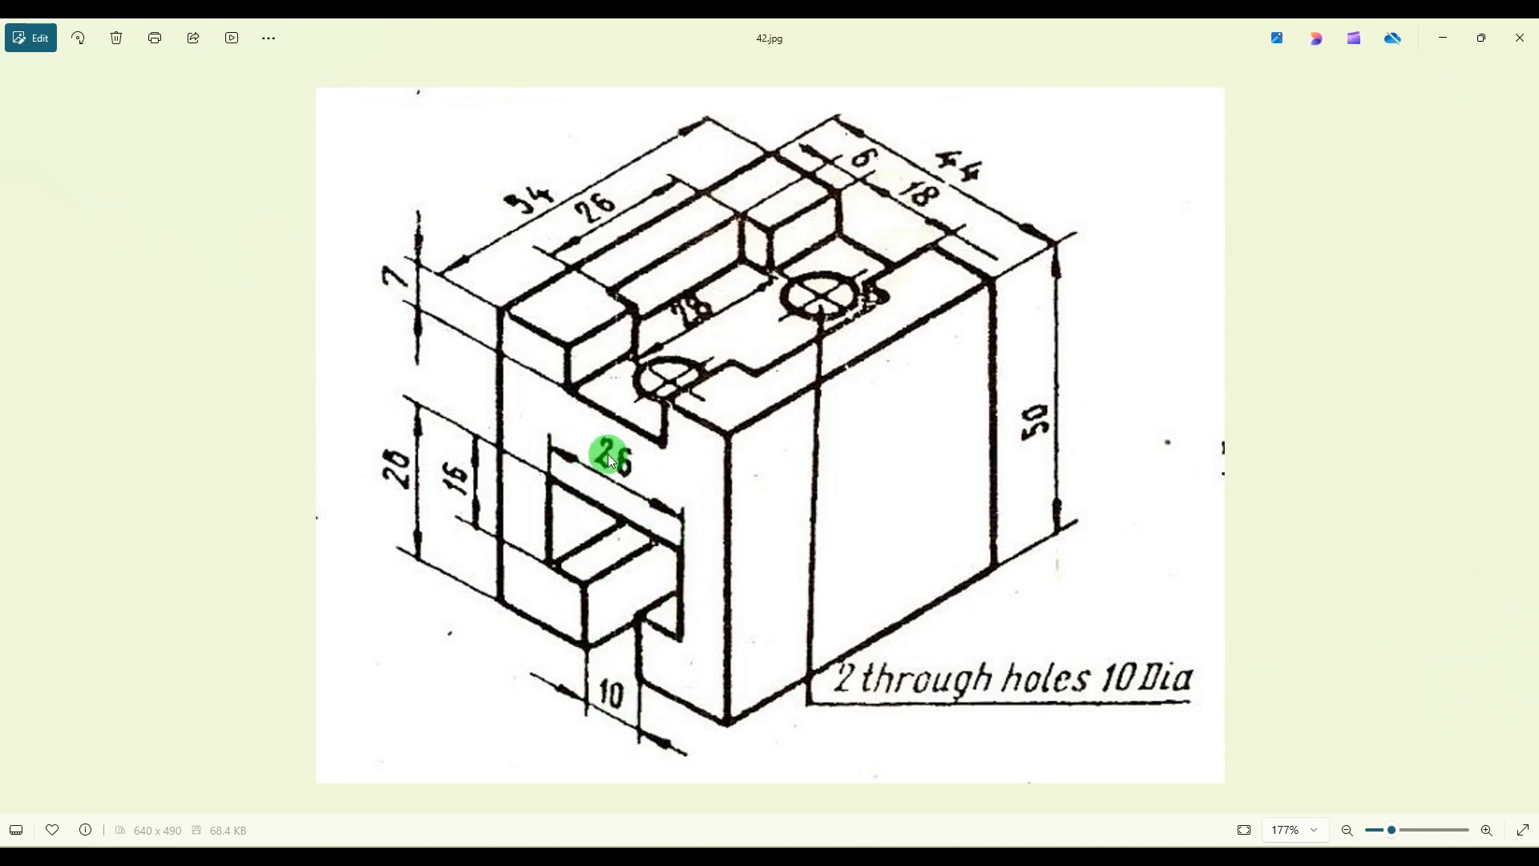
left_click(1037, 848)
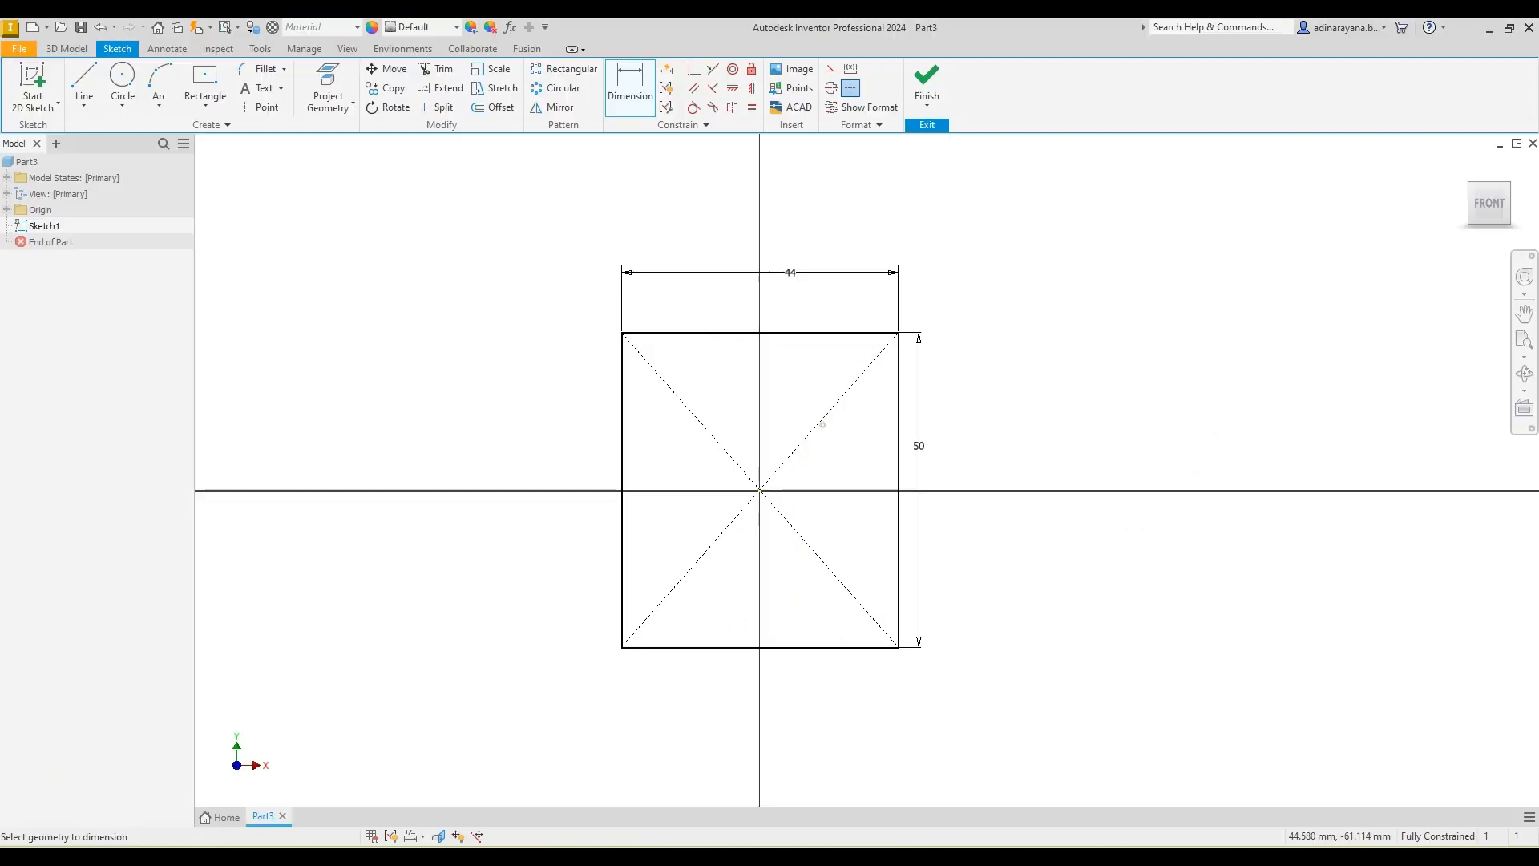
left_click(79, 80)
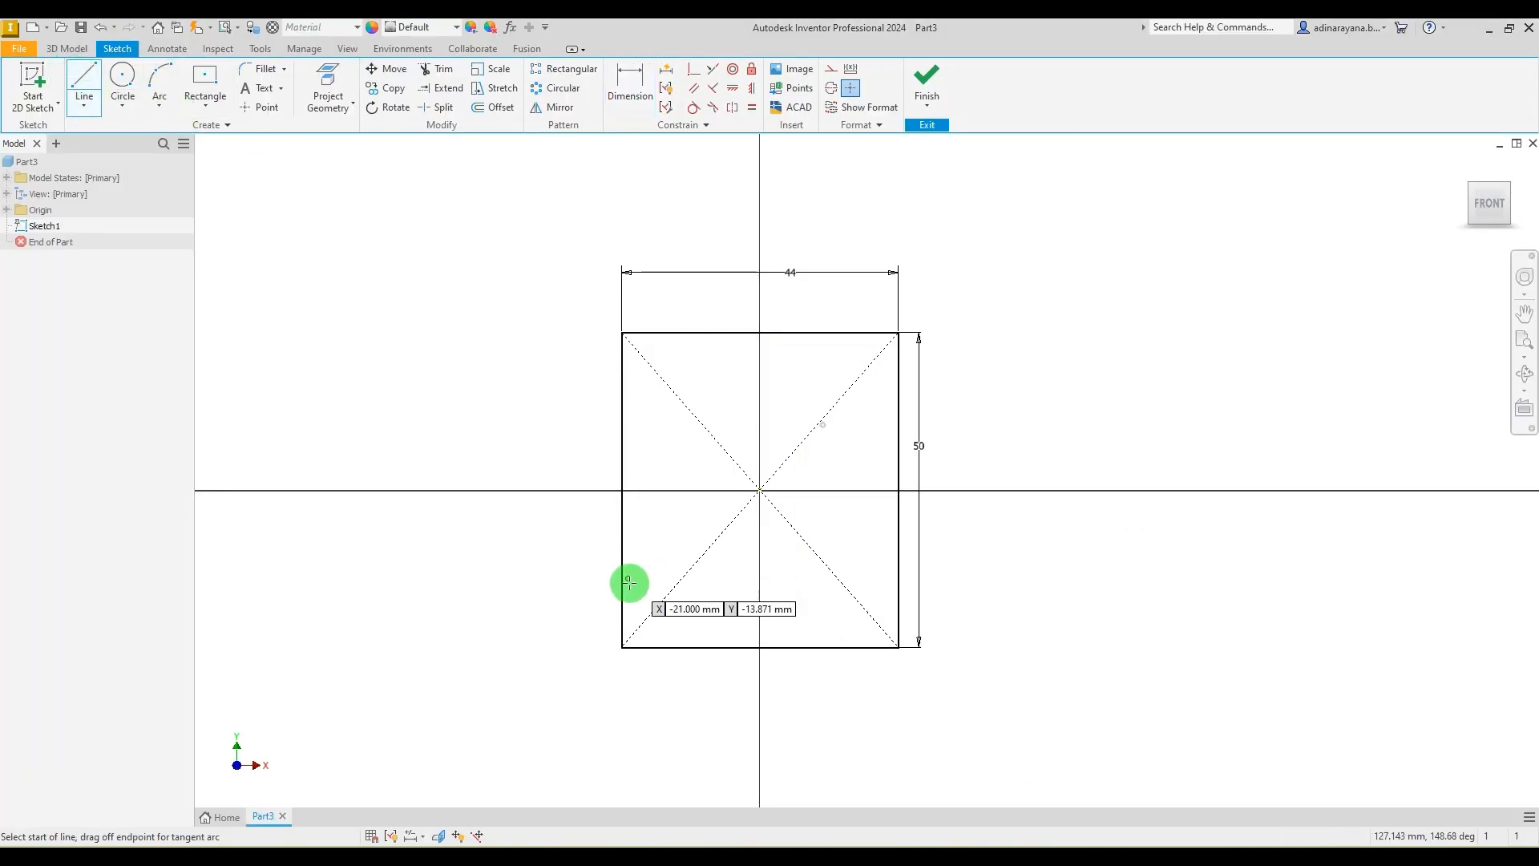
left_click(712, 647)
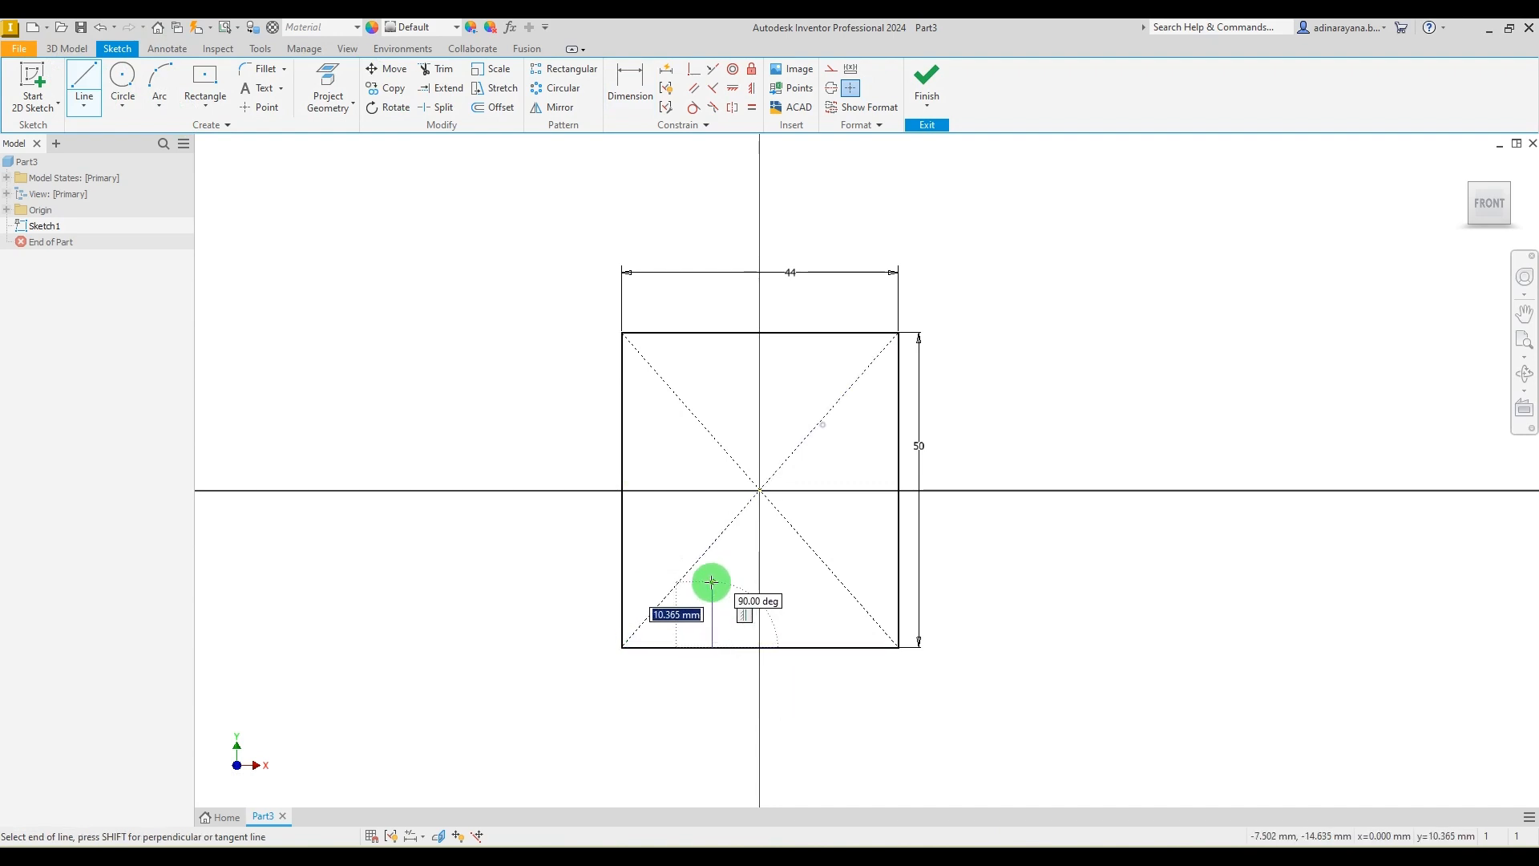
left_click(712, 578)
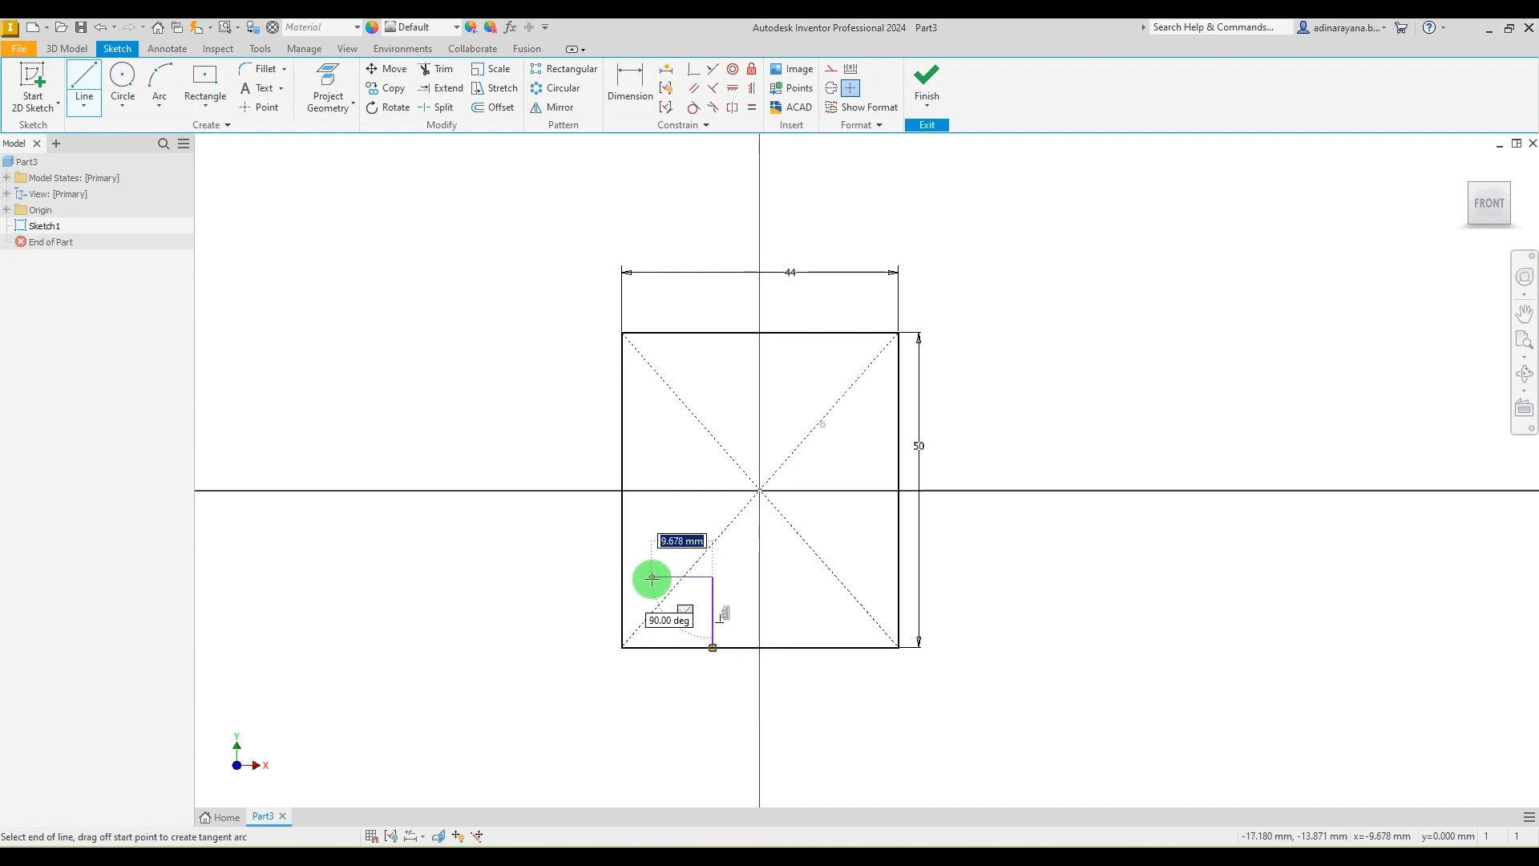
left_click(652, 577)
left_click(652, 511)
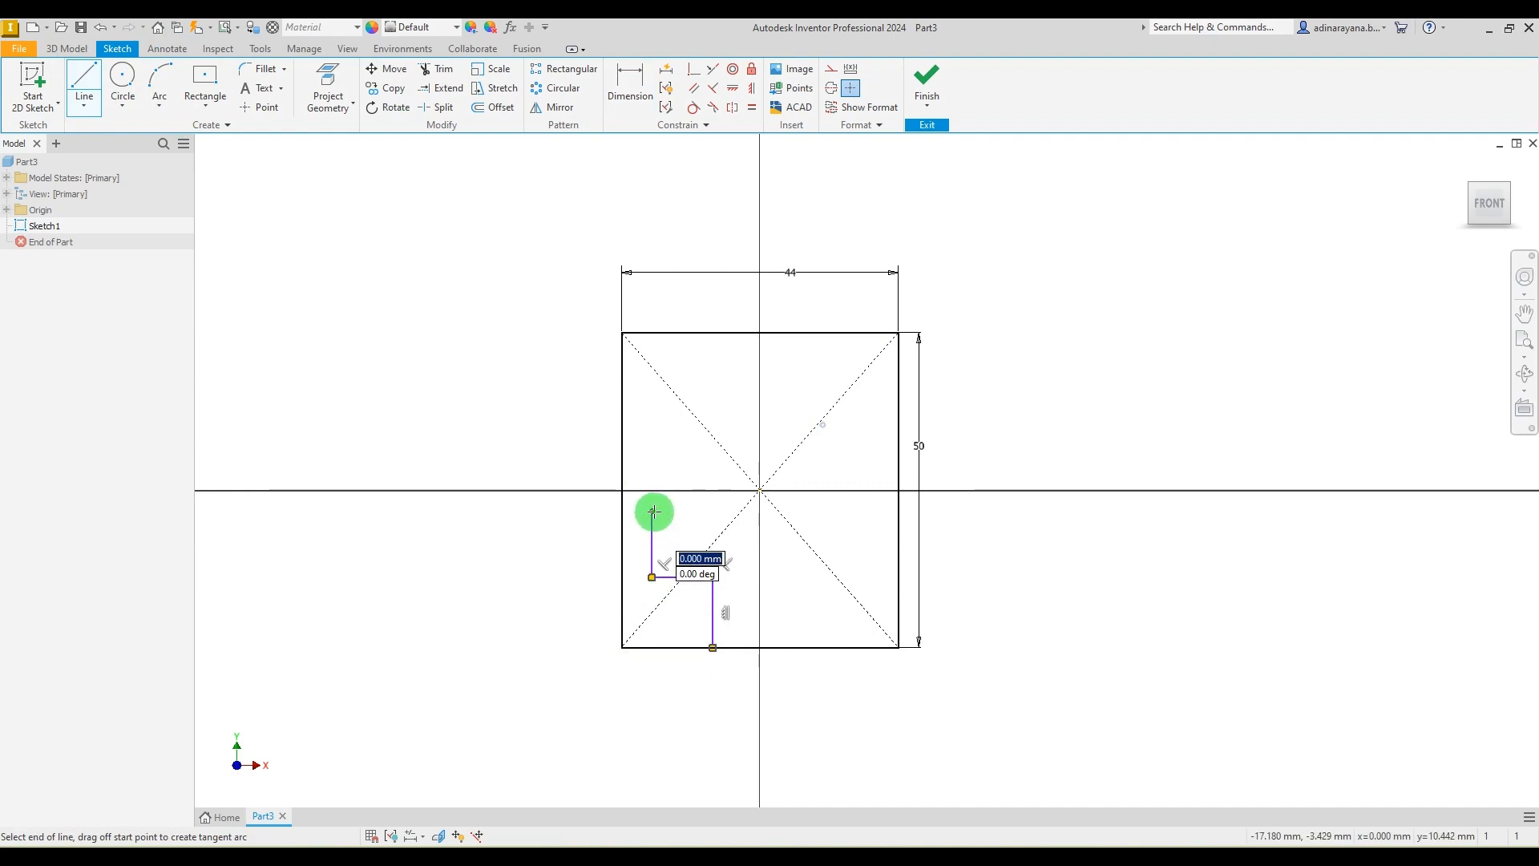
left_click(850, 512)
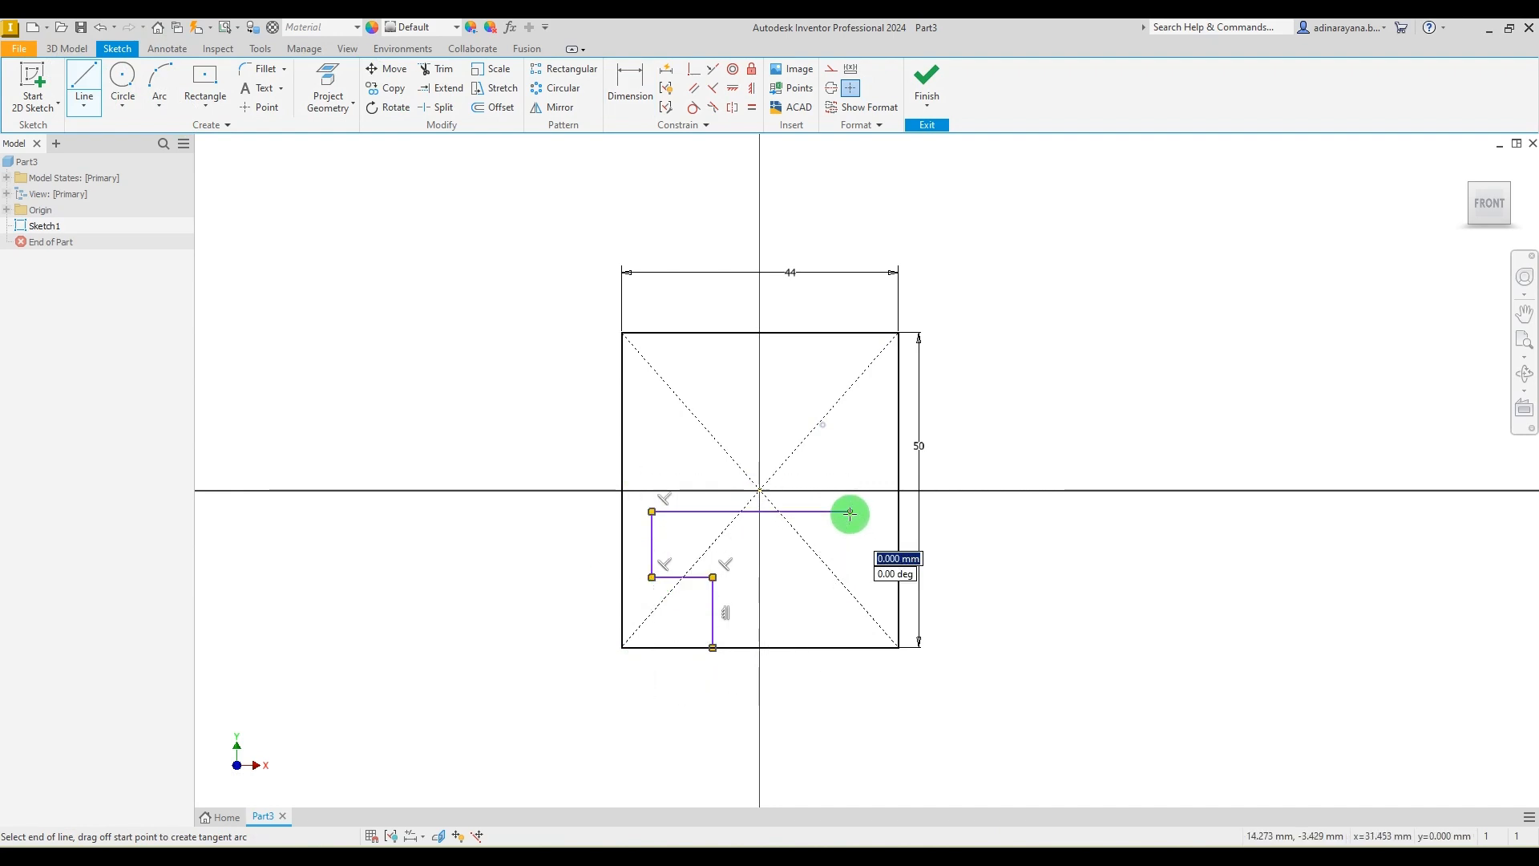
left_click(850, 578)
left_click(796, 577)
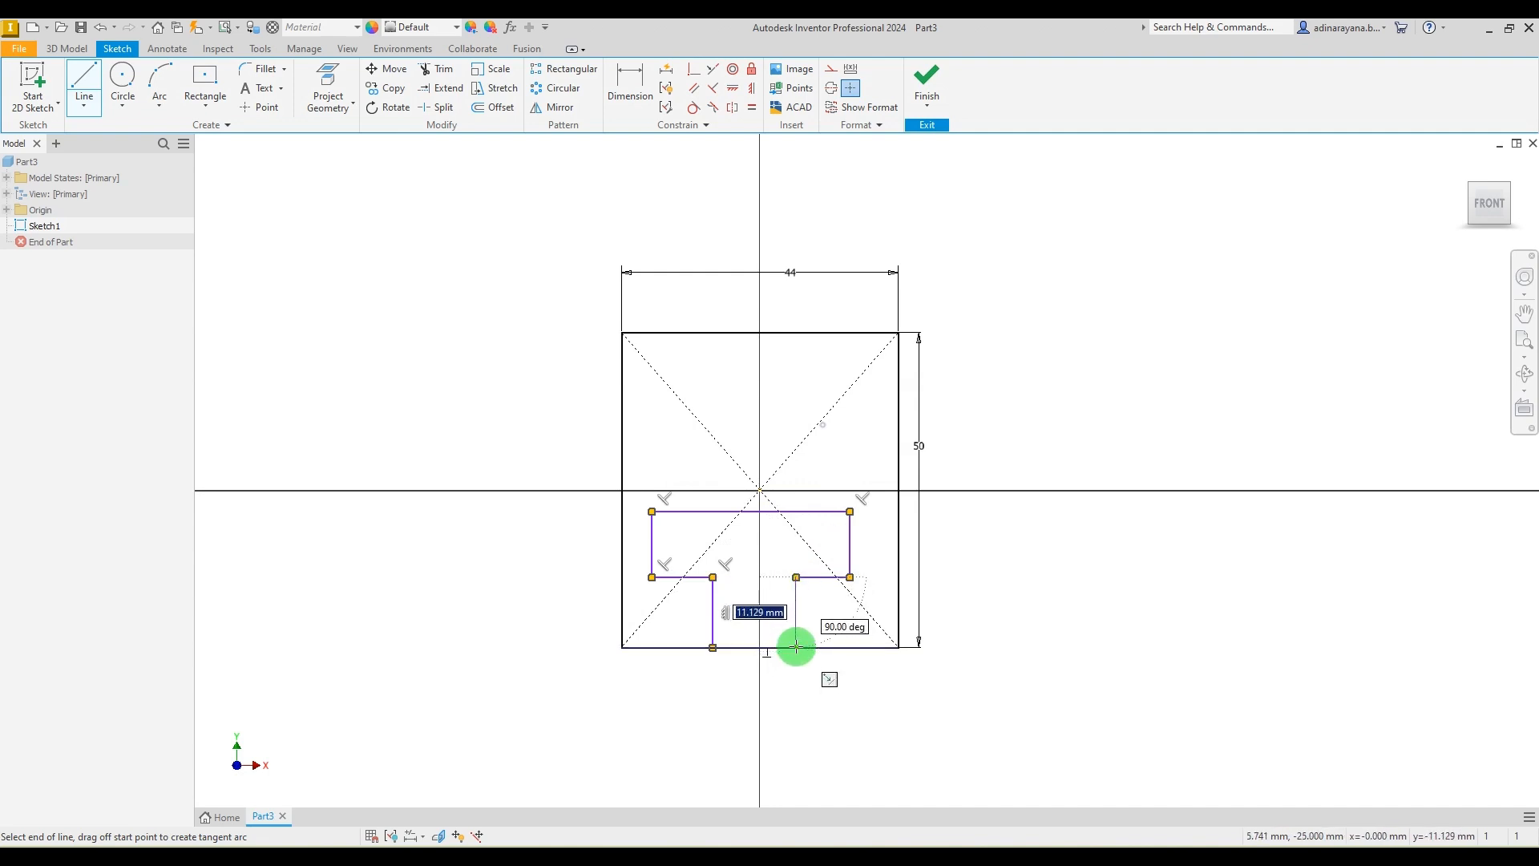
left_click(797, 647)
Dimension the T-slot's stem width to 10 mm and its left side to 5 mm from the origin.
left_click(635, 80)
left_click(721, 634)
left_click(794, 627)
left_click(766, 667)
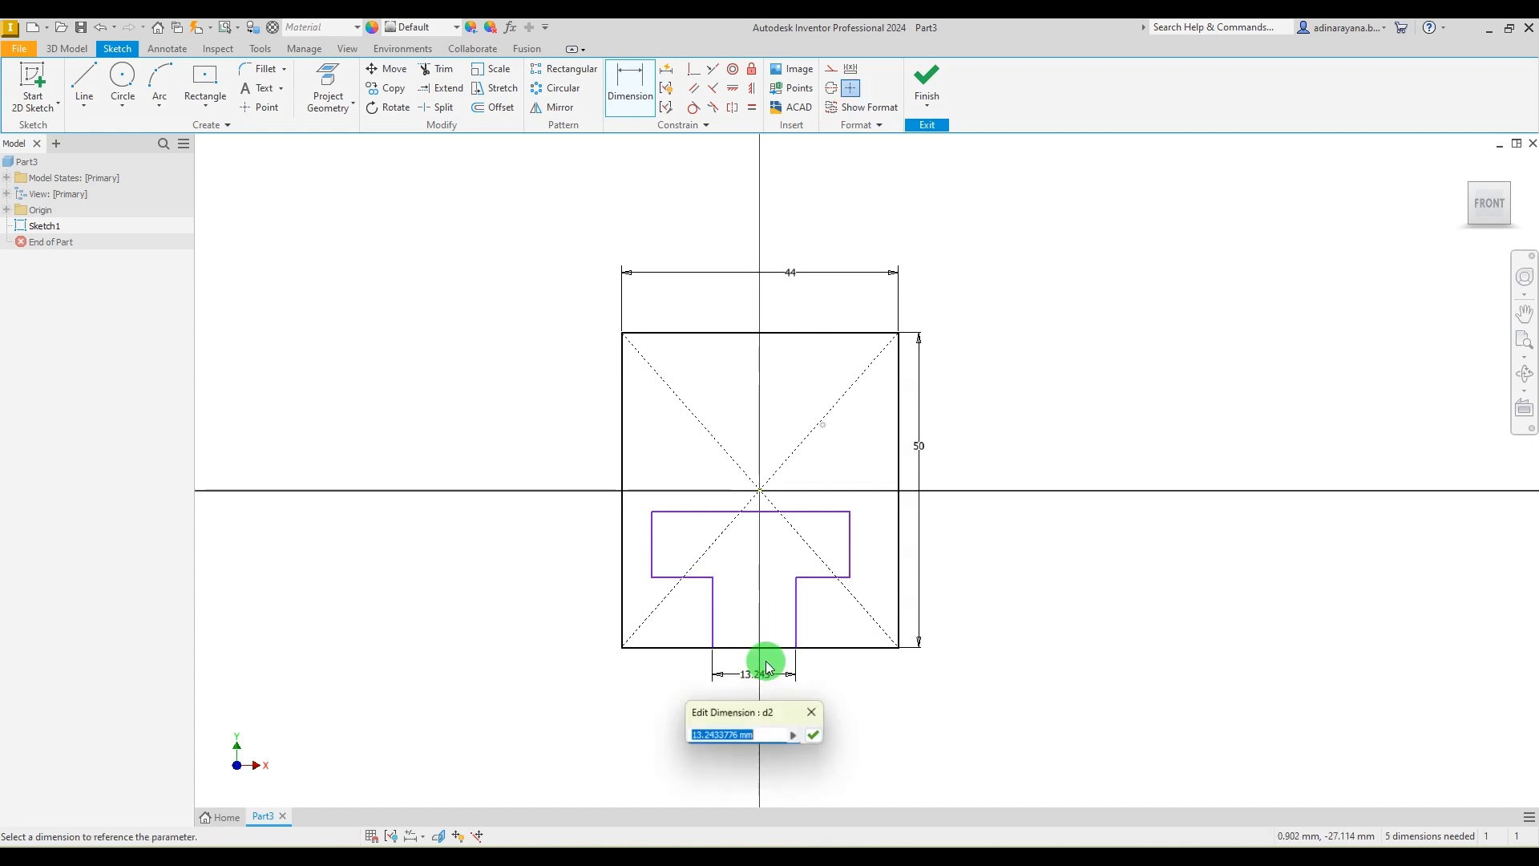
left_click(761, 496)
left_click(712, 626)
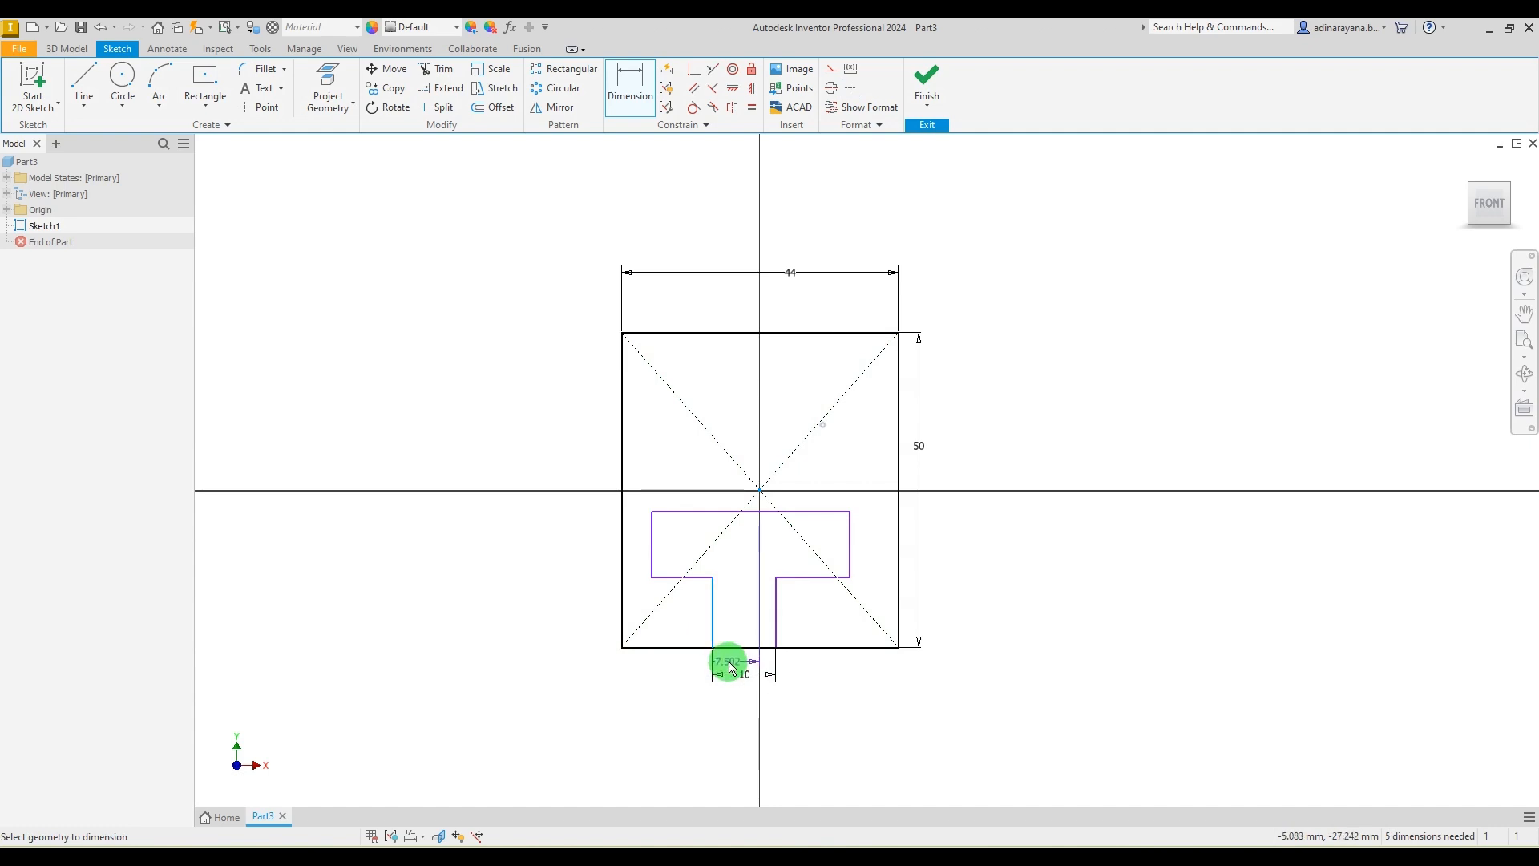
left_click(725, 660)
key("Return")
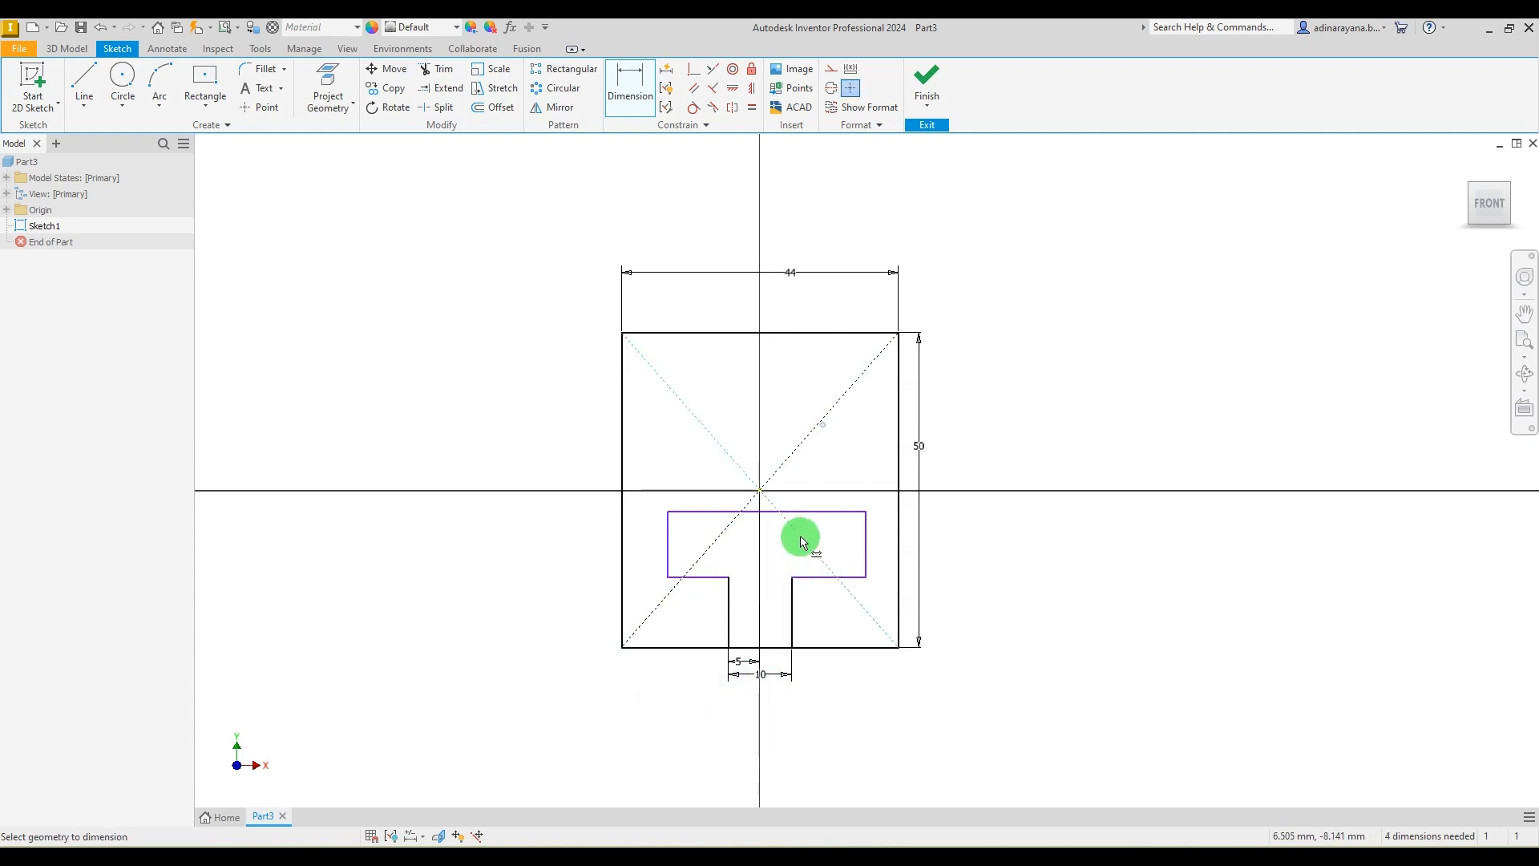
Dimension the T-slot's upper edge to 26 mm and the head's left side to 13 mm from the origin.
left_click(809, 512)
left_click(802, 461)
type("26")
key("Return")
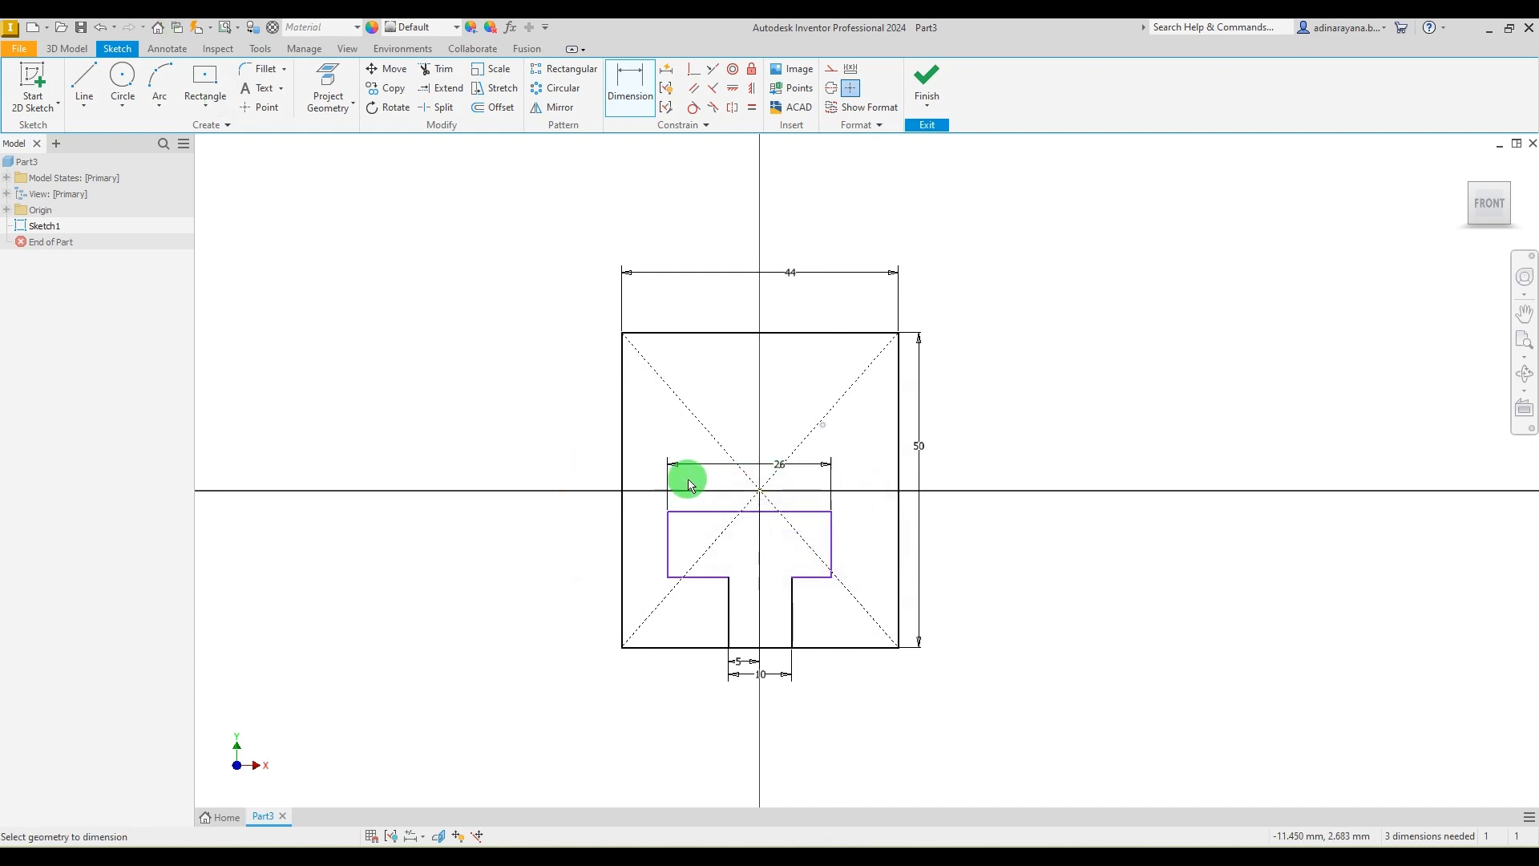
left_click(670, 533)
left_click(691, 501)
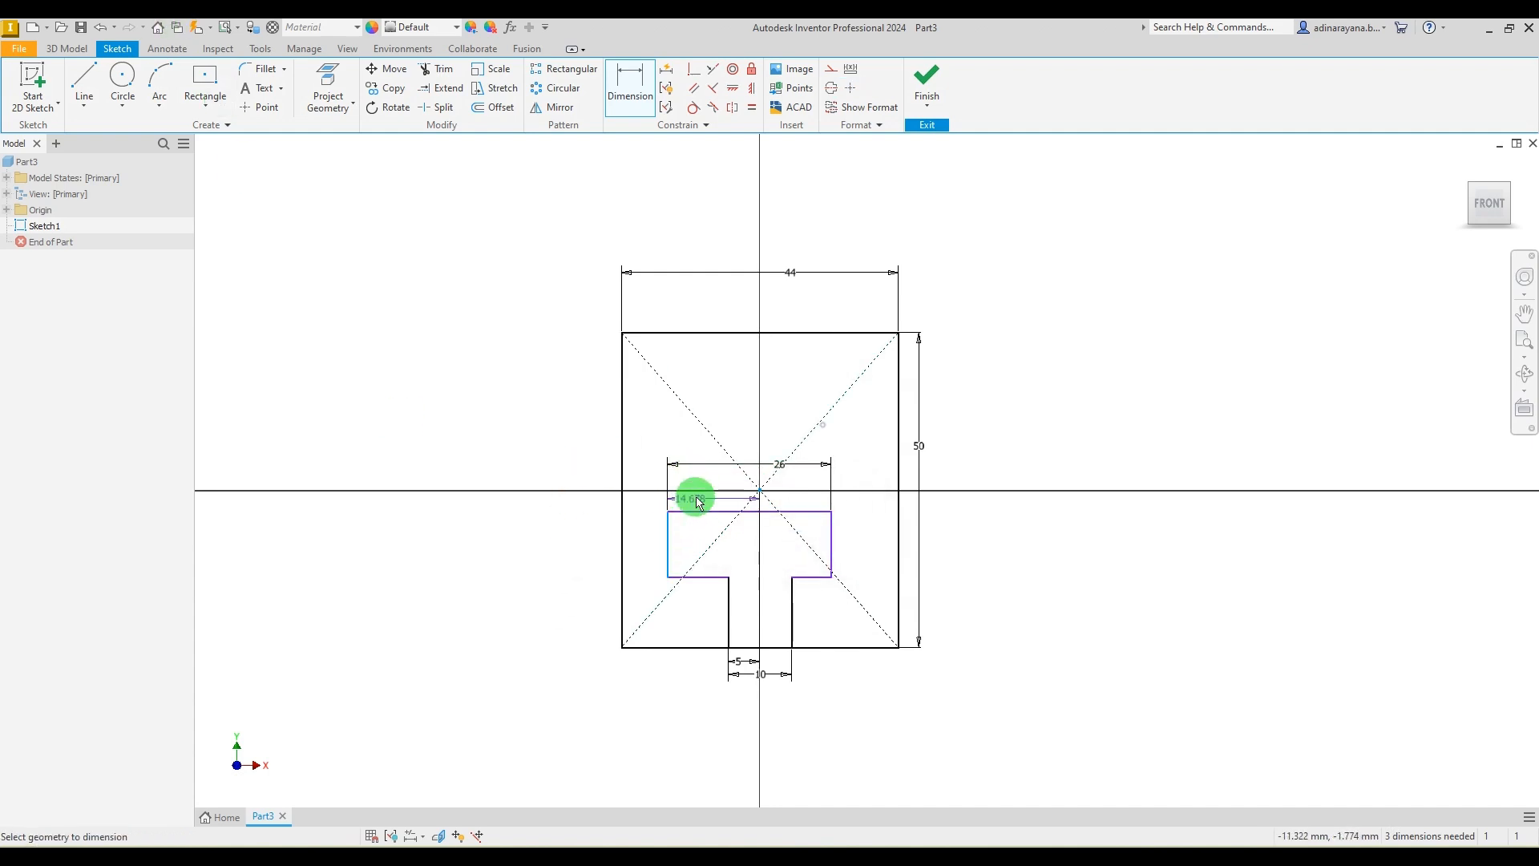
left_click(725, 484)
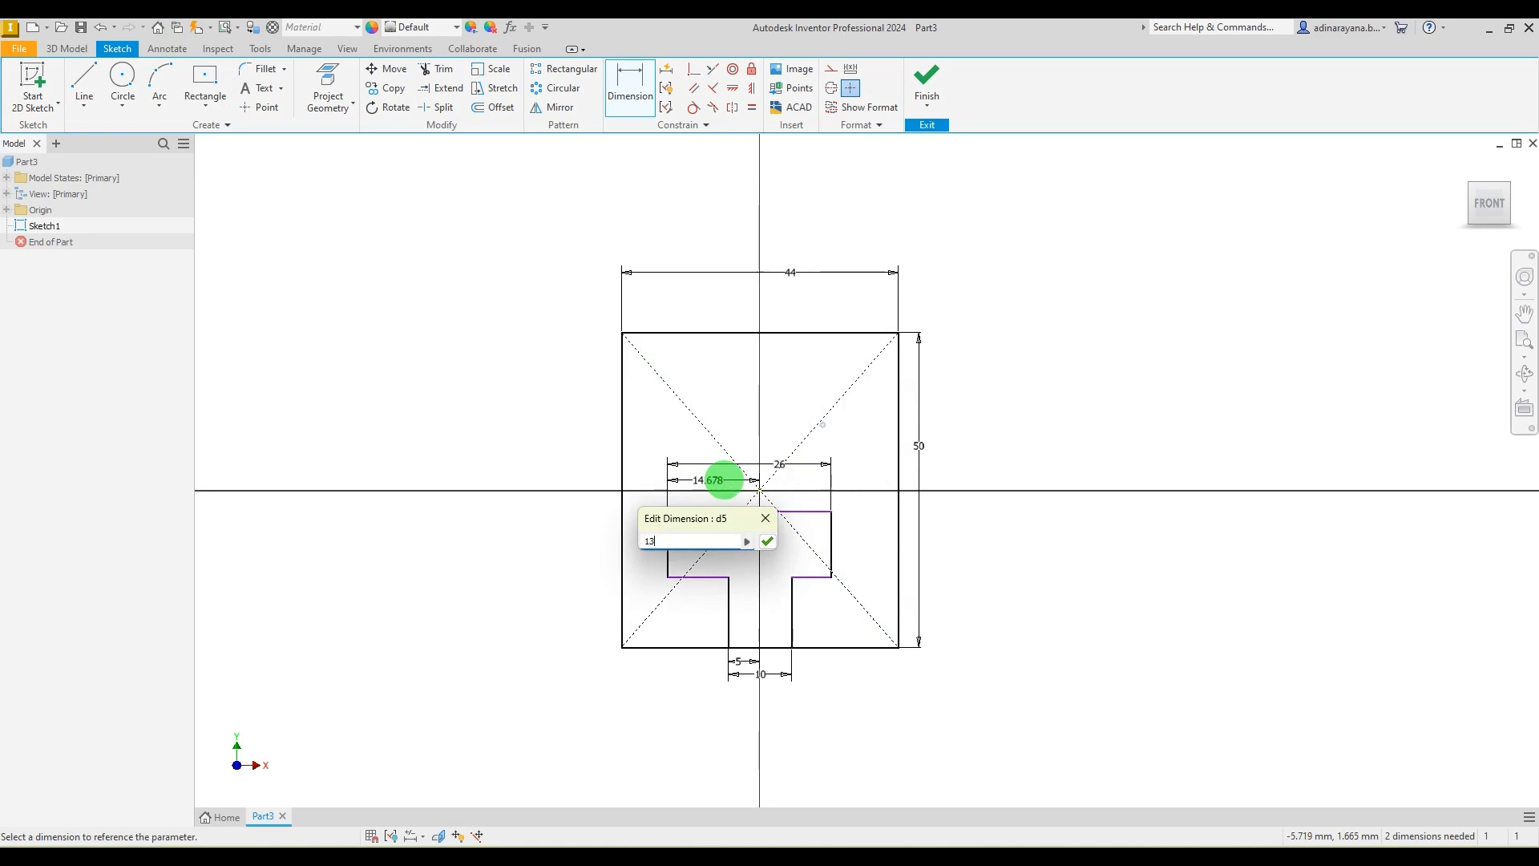
key("Return")
key("Escape")
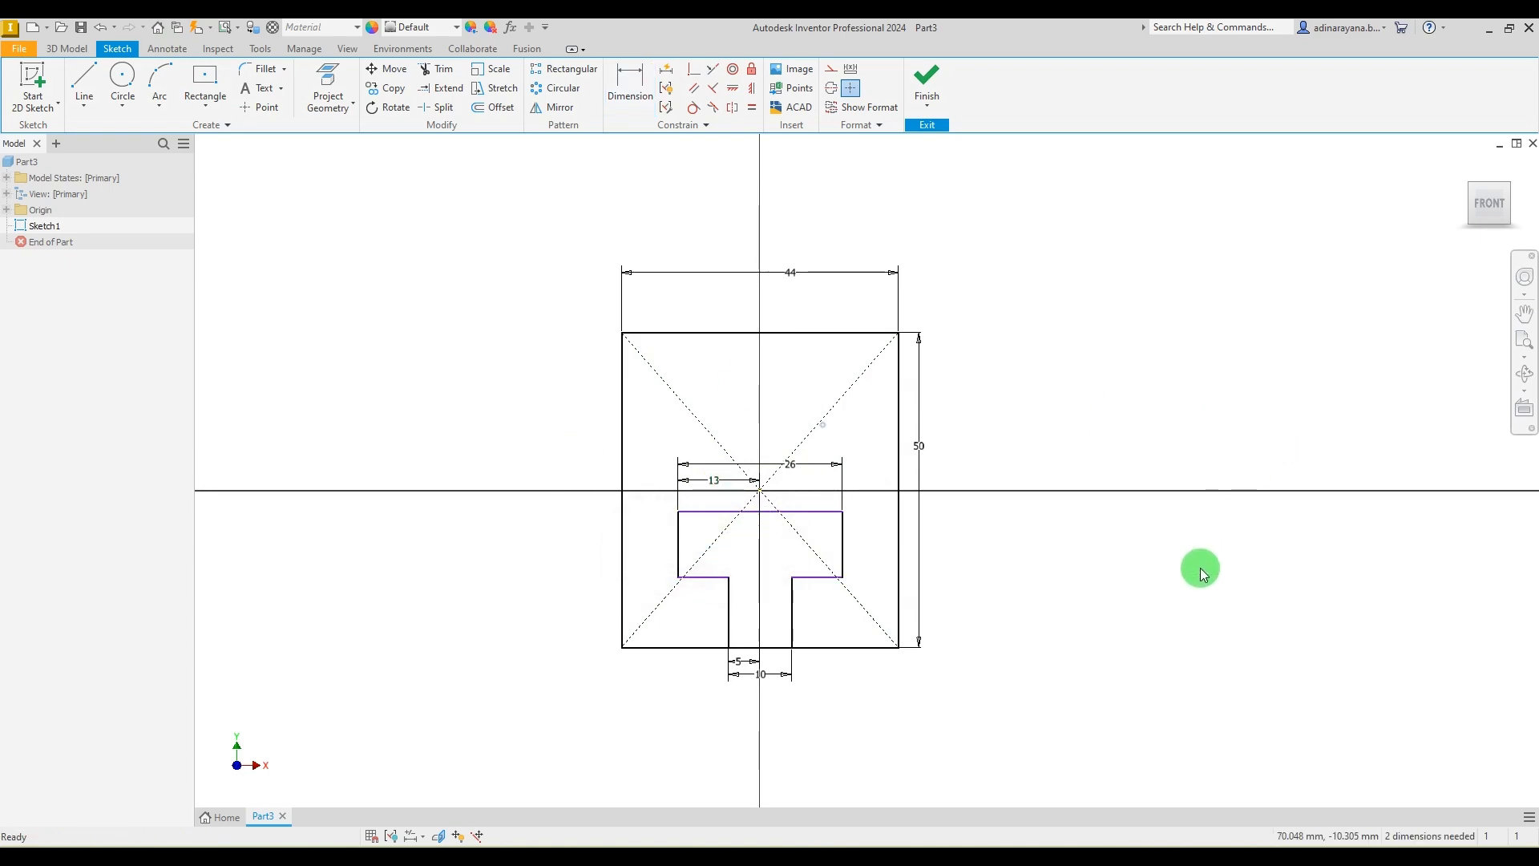
Check the slot heights in the reference drawing and dimension the T-slot's overall height to 26 mm from the rectangle's bottom edge.
left_click(1084, 841)
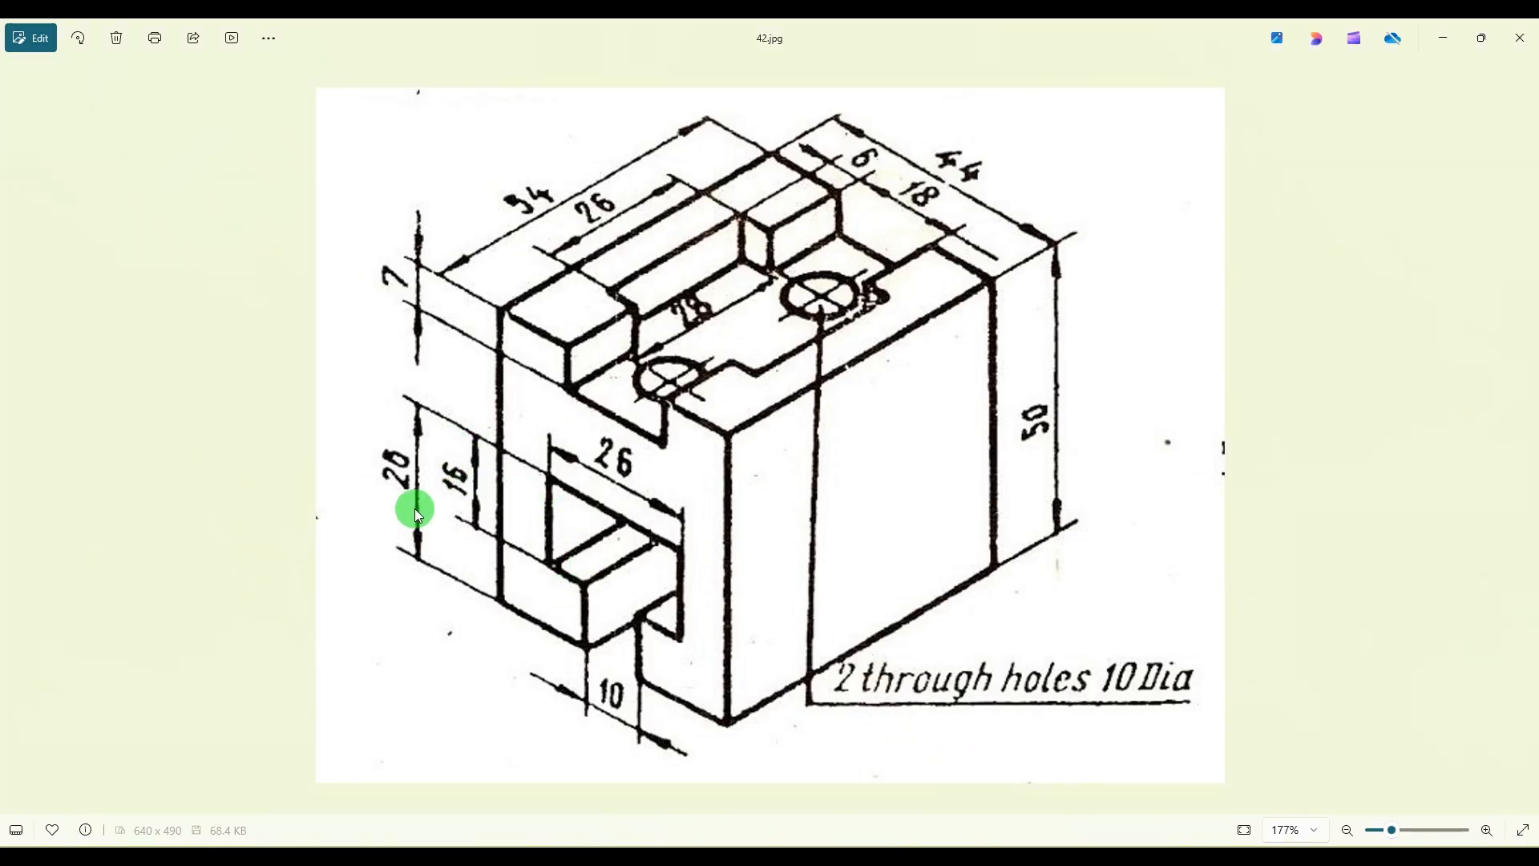
left_click(1031, 771)
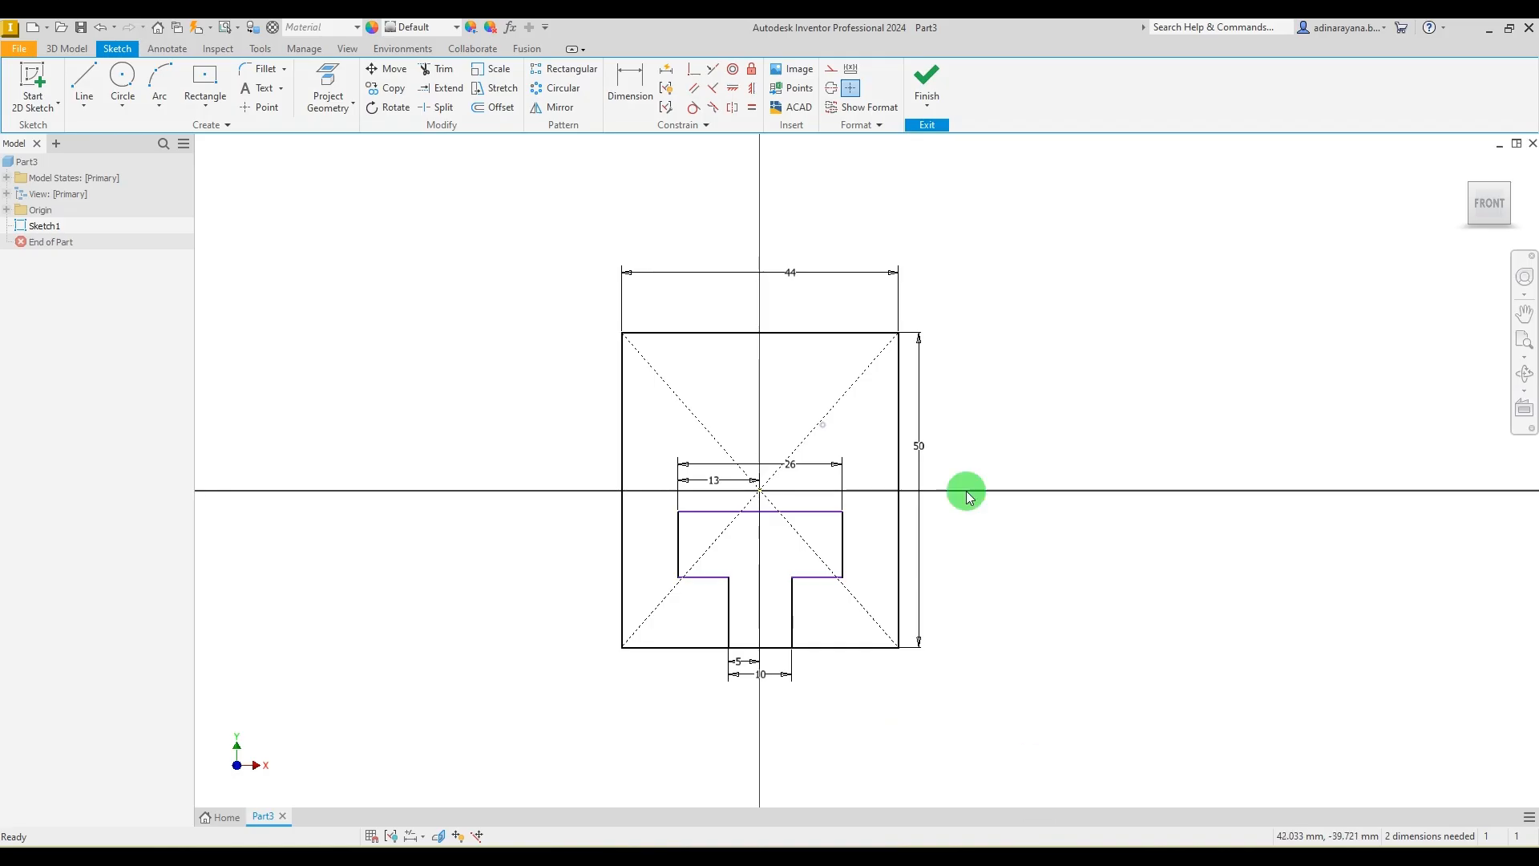
left_click(645, 87)
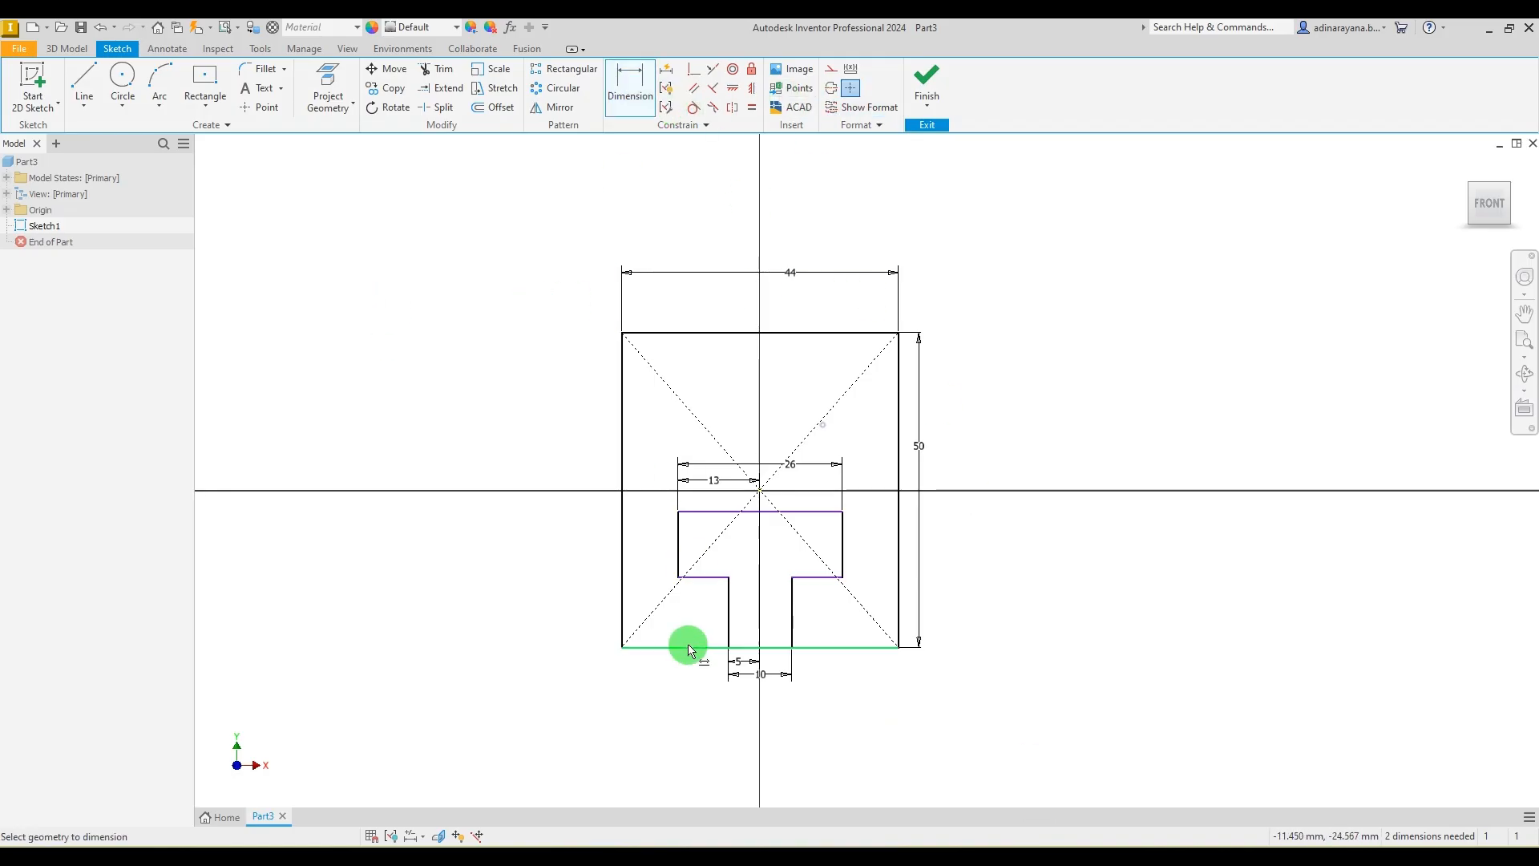
left_click(689, 647)
left_click(717, 514)
left_click(555, 586)
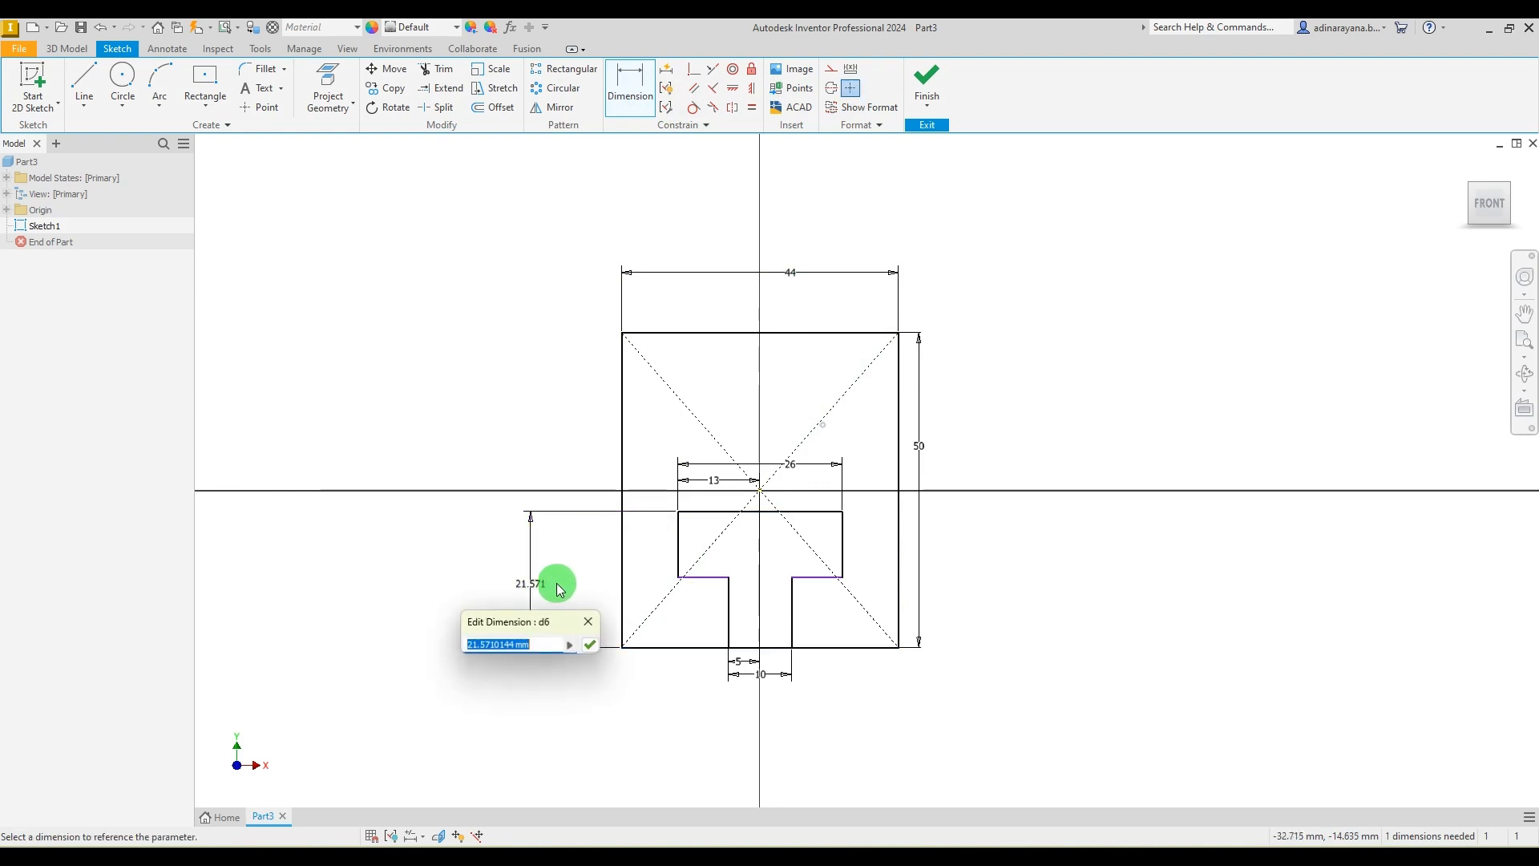
key("Return")
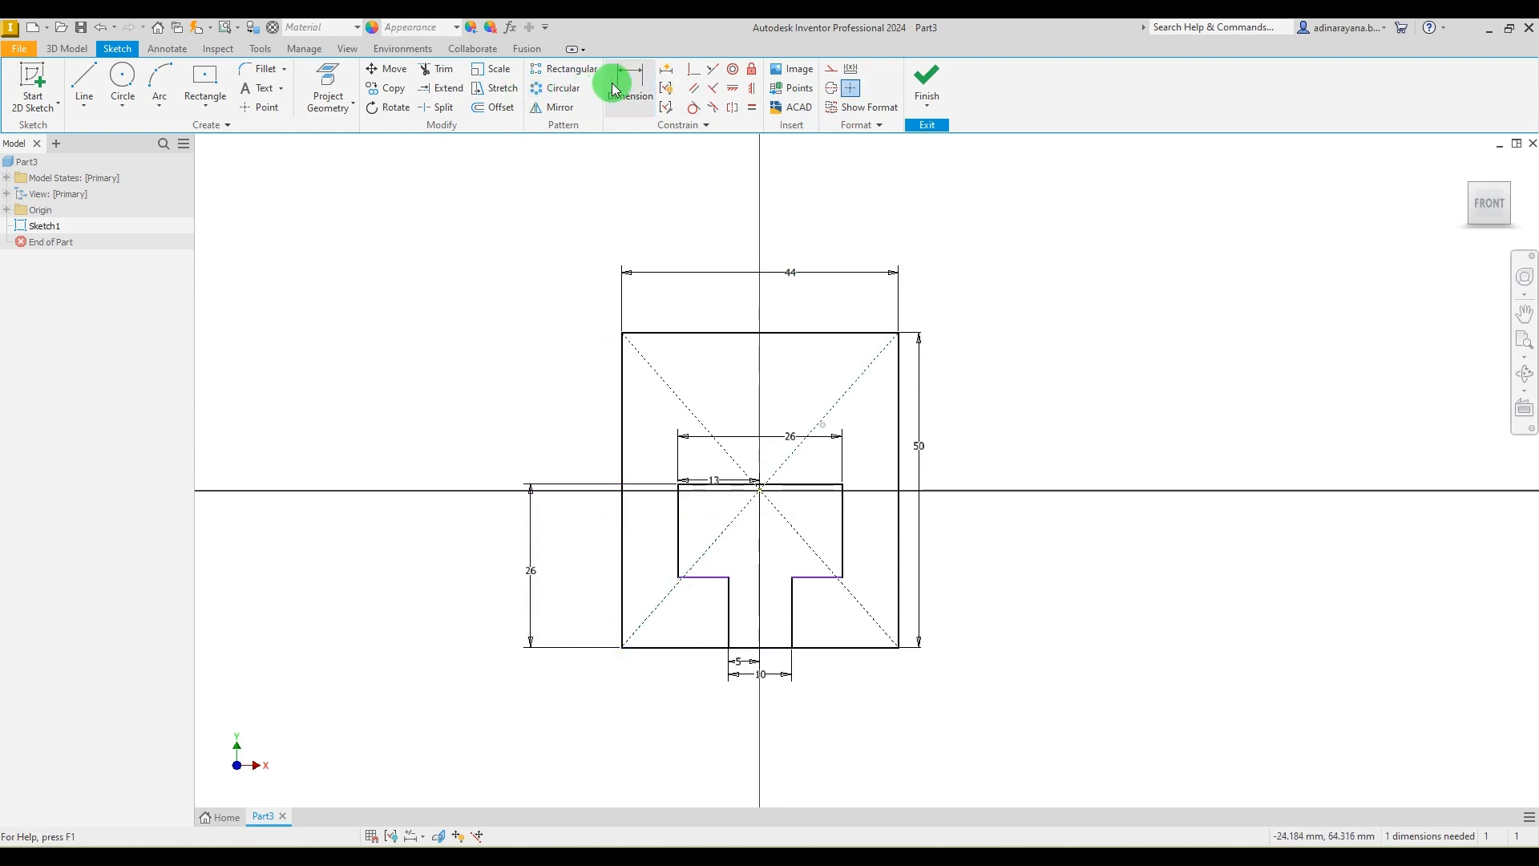
Dimension the height of the T-slot's wide head to 16 mm.
left_click(722, 578)
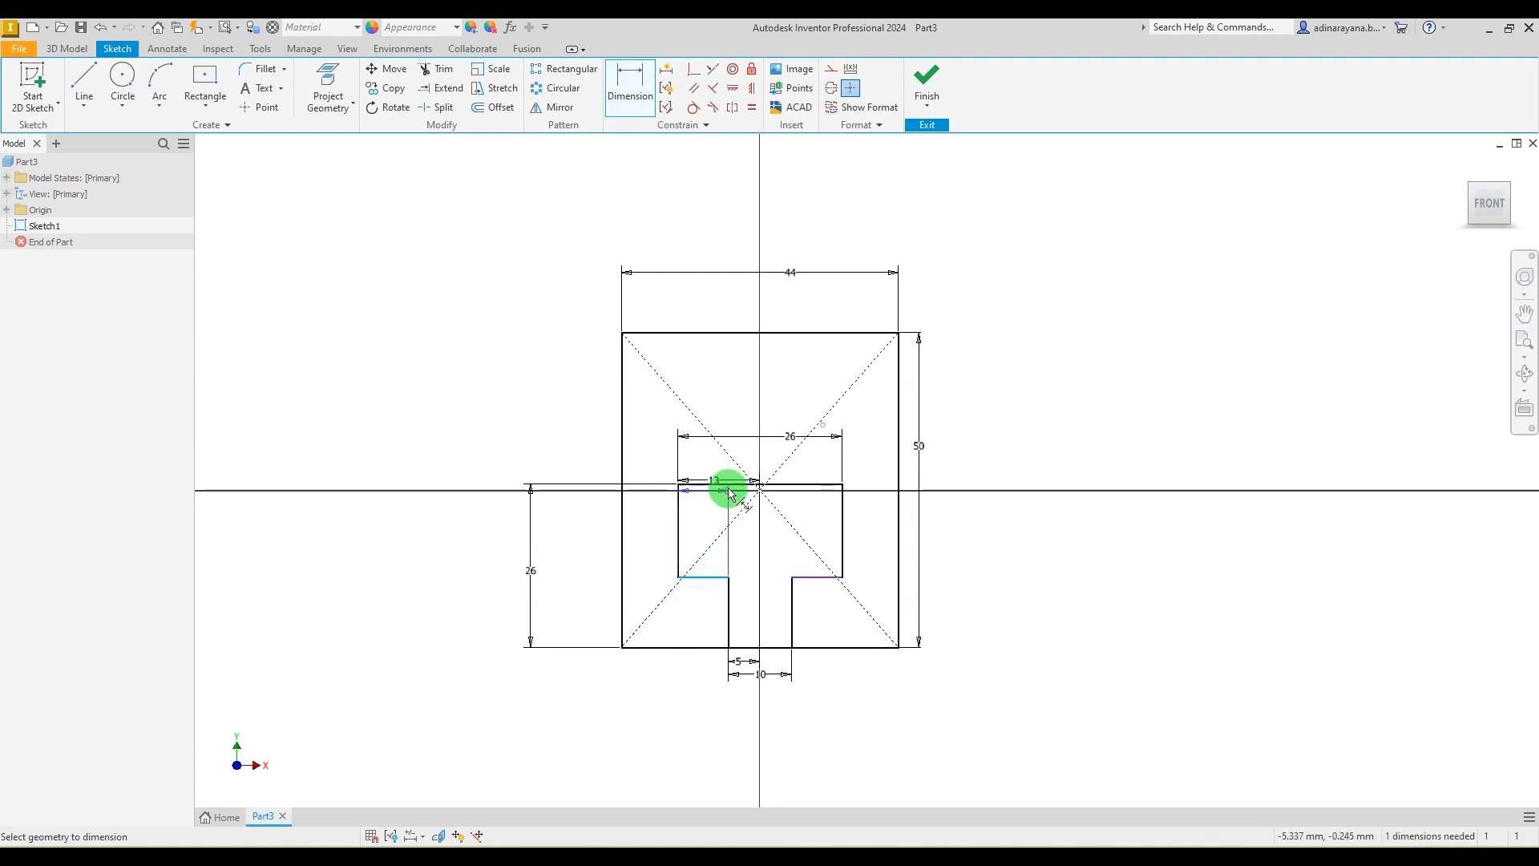
left_click(732, 484)
left_click(590, 539)
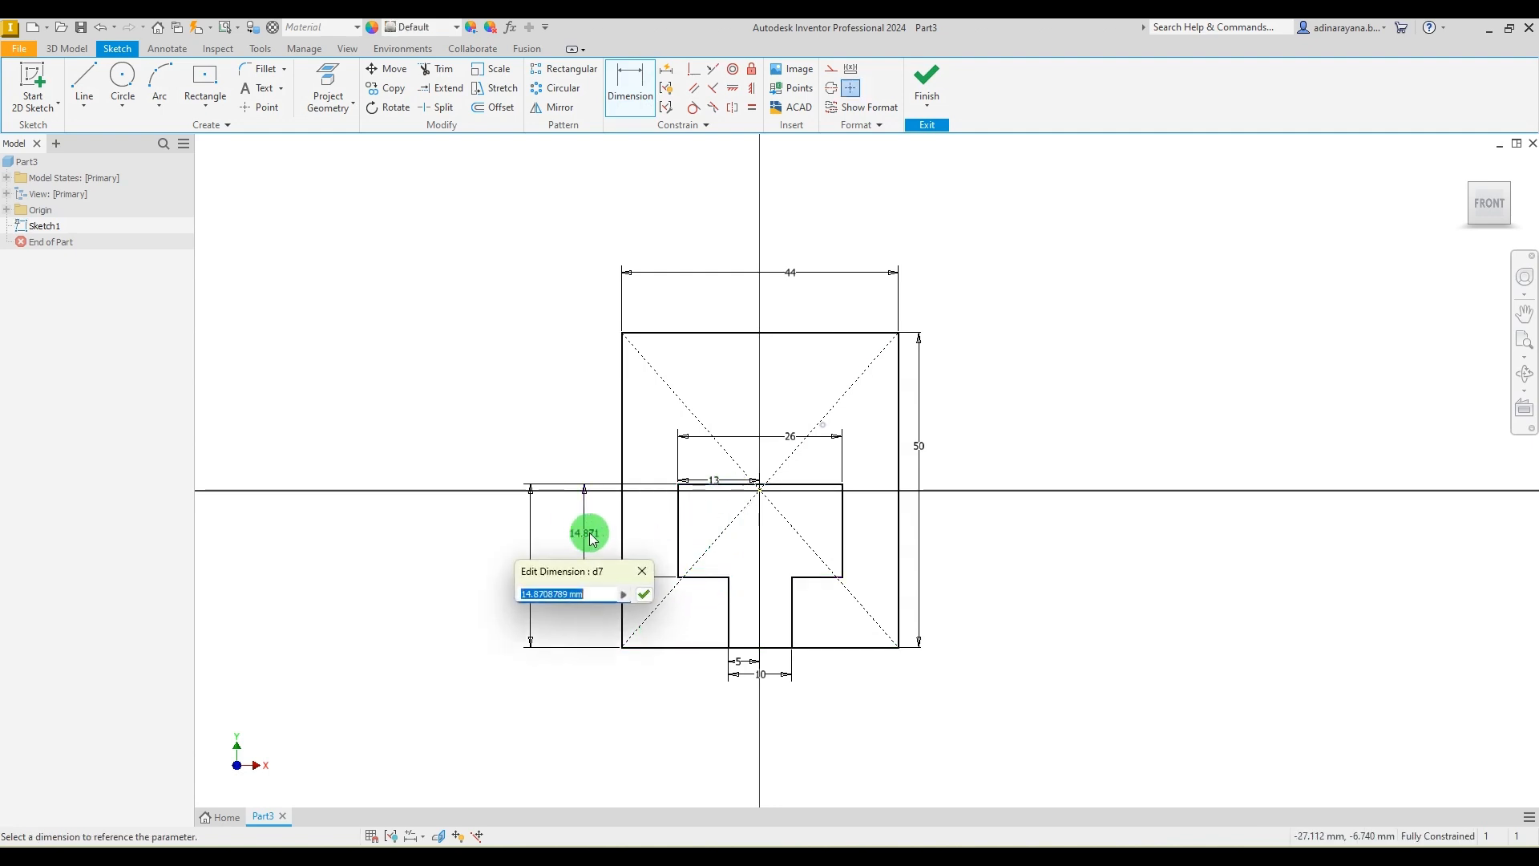
key("Return")
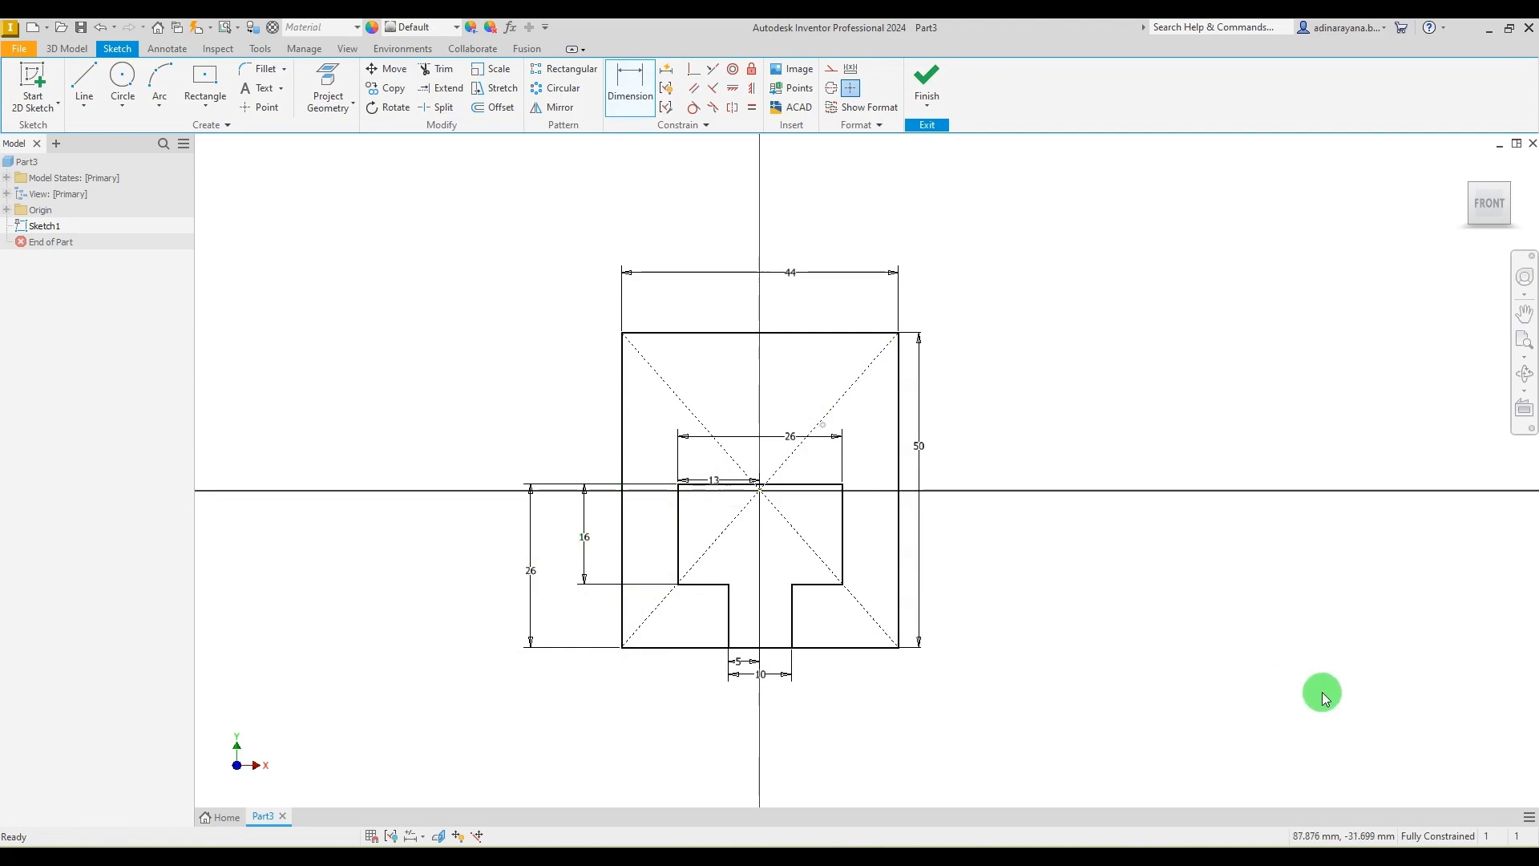
Following reference drawing 42.jpg, sketch a rectangular slot about 6.5 mm deep into the block's upper edge, with two vertical lines dividing it inside.
left_click(1059, 852)
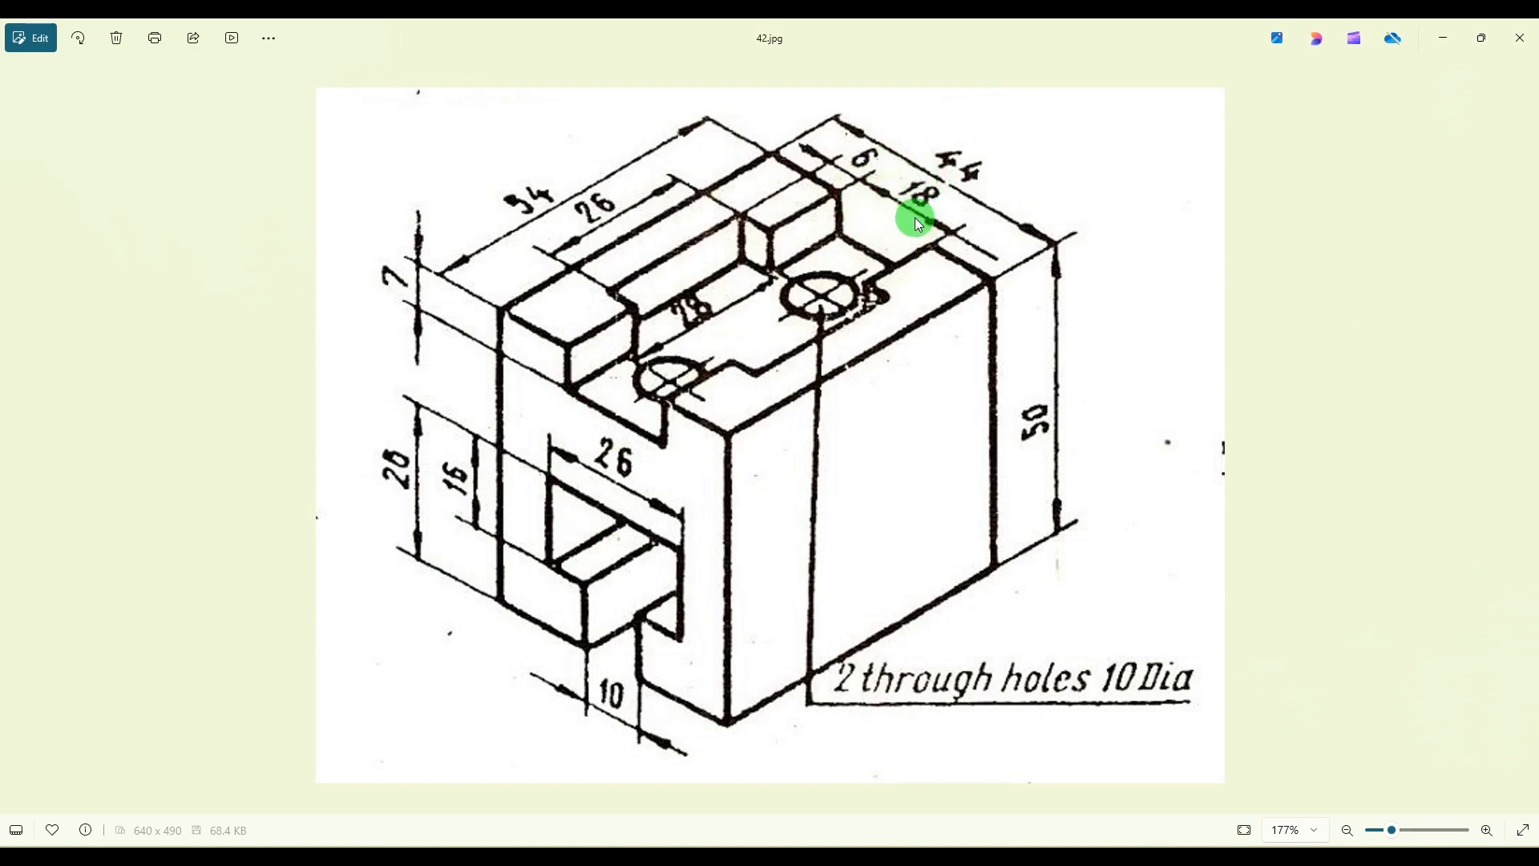
left_click(1013, 852)
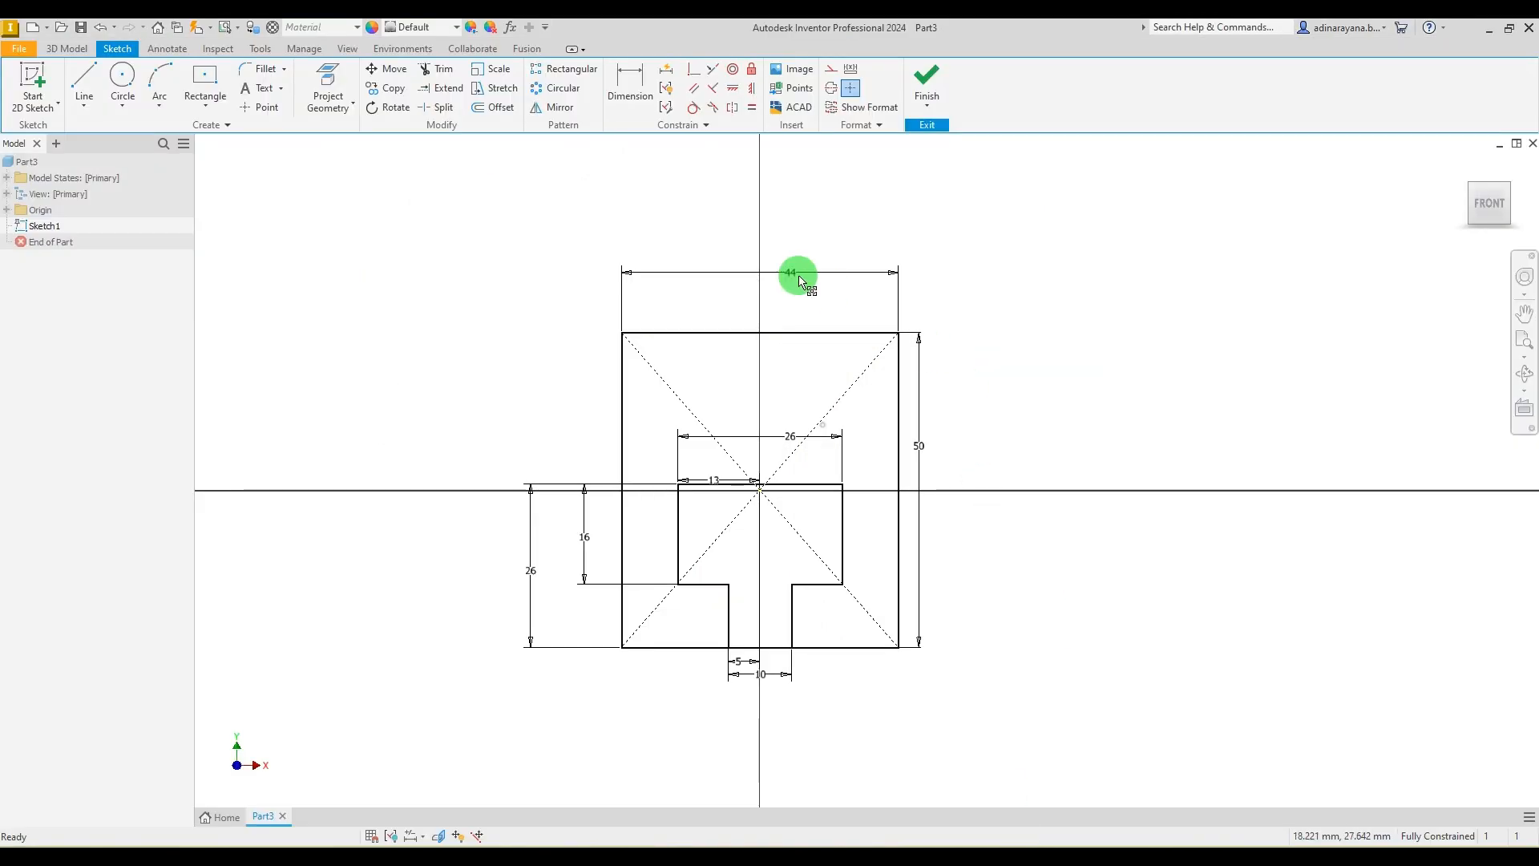
left_click(85, 85)
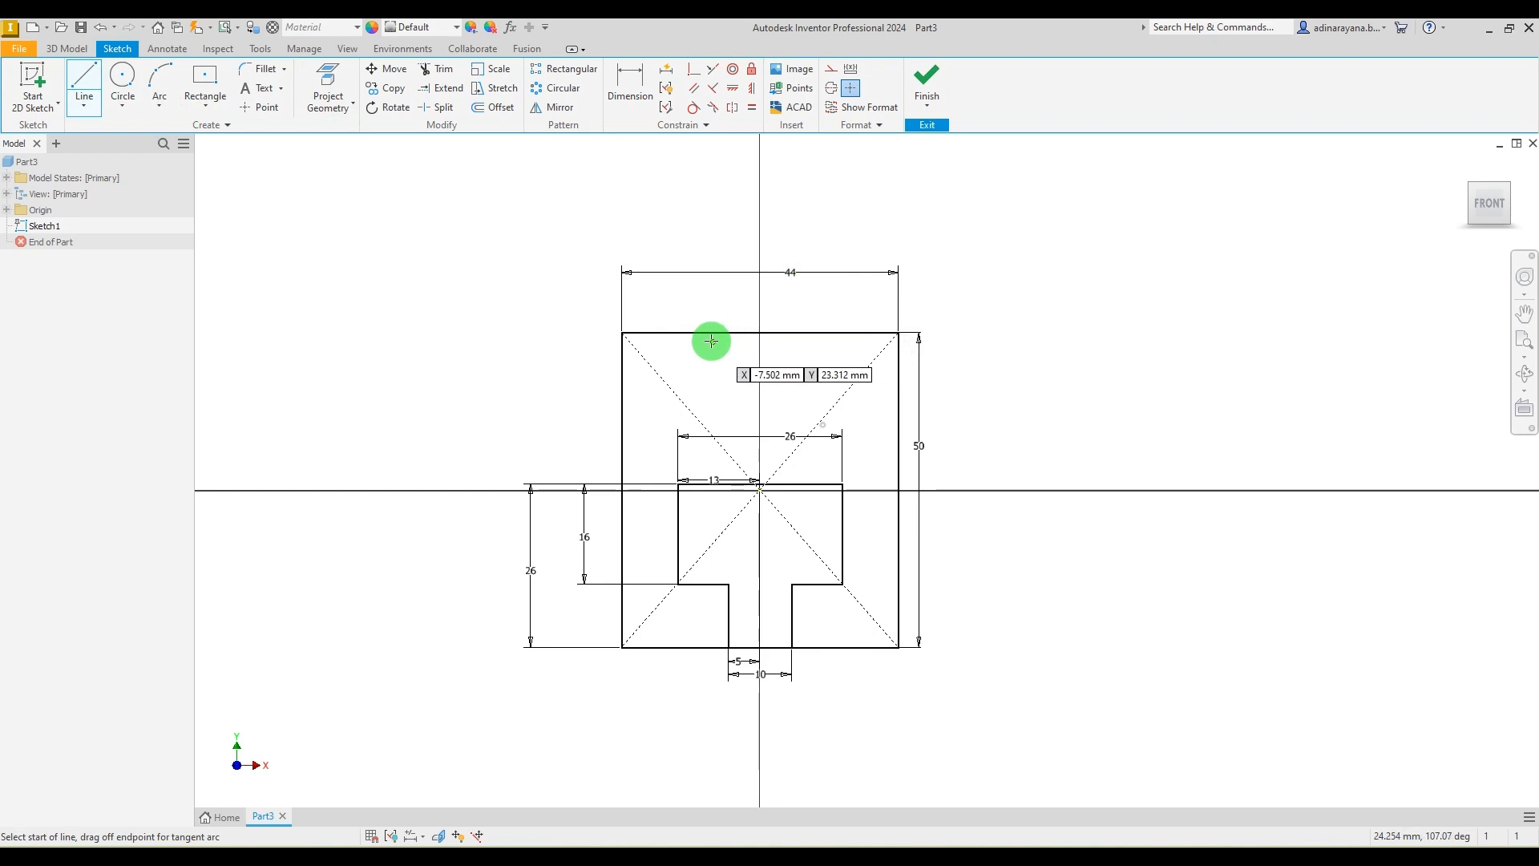
left_click(688, 333)
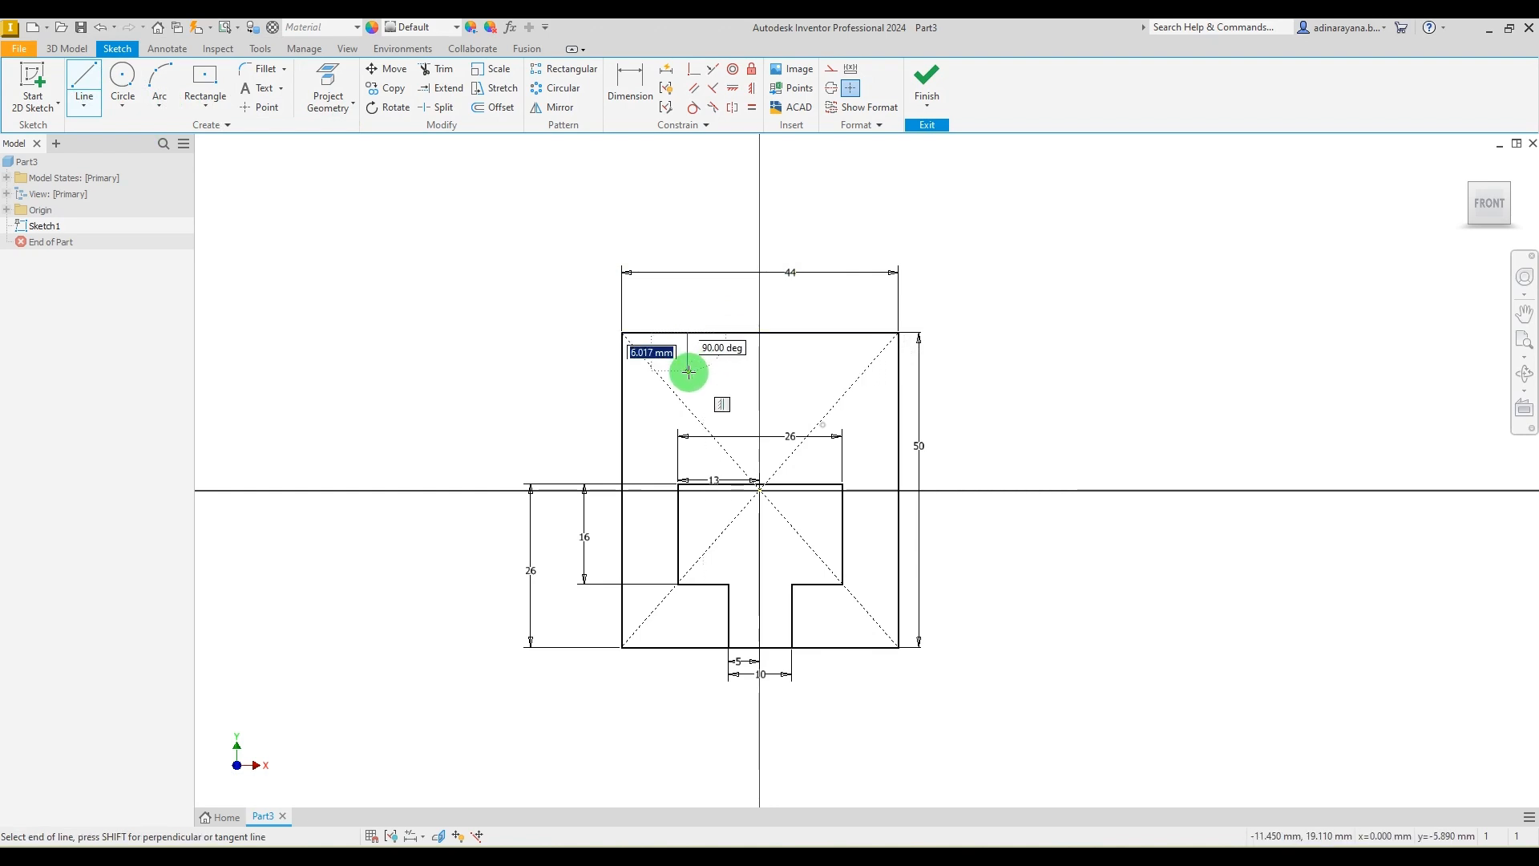
left_click(828, 372)
left_click(828, 332)
double_click(786, 373)
left_click(717, 332)
double_click(717, 373)
key("Escape")
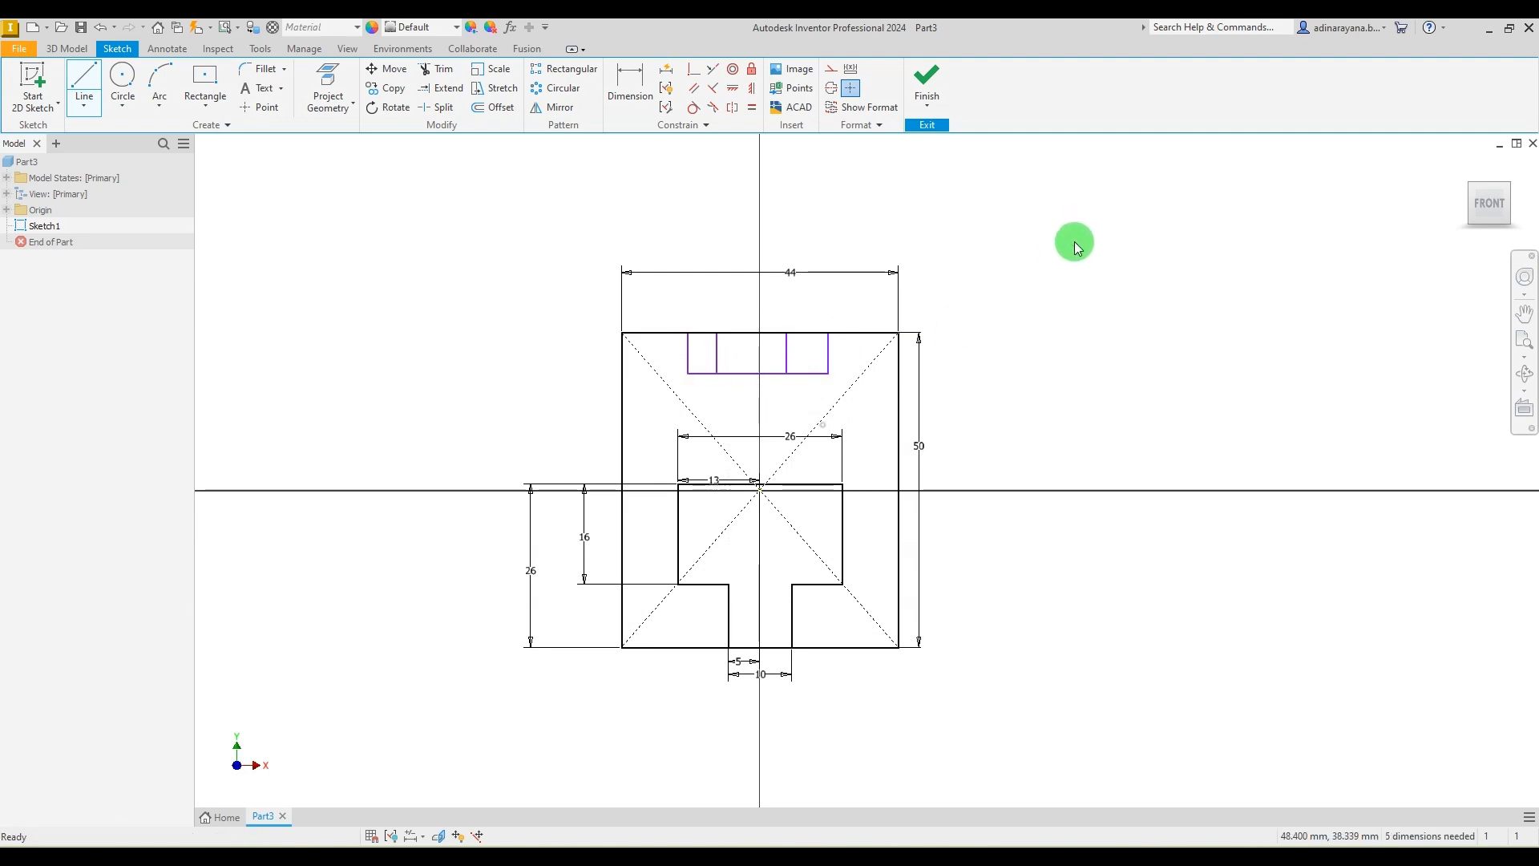
Dimension the distance between the two inner vertical lines of the top slot to 18 mm.
left_click(641, 84)
scroll(736, 313, "up", 3)
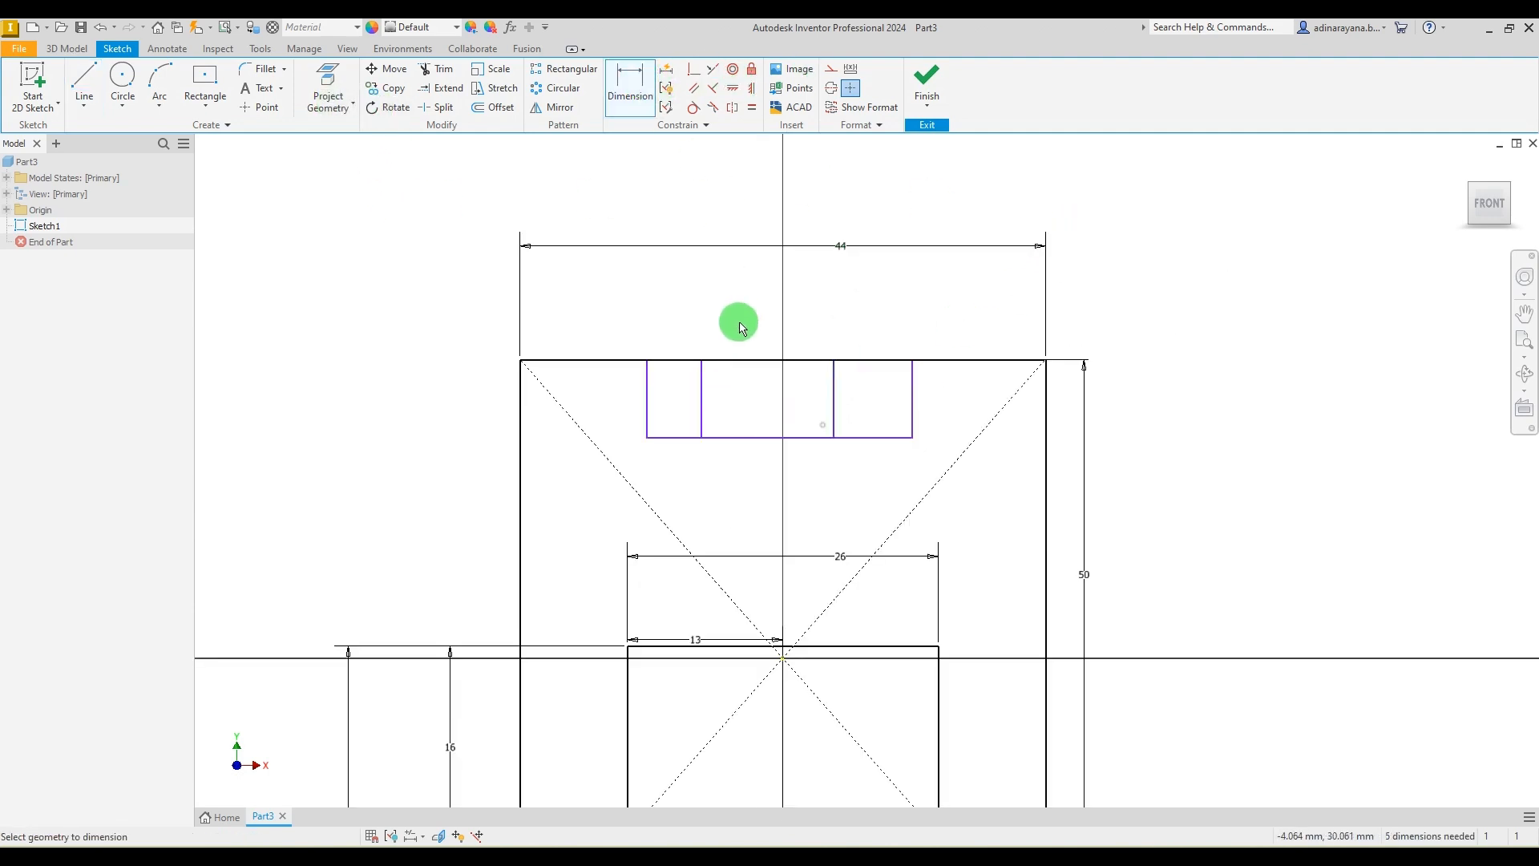
left_click(701, 423)
left_click(836, 413)
left_click(768, 315)
type("18")
key("Return")
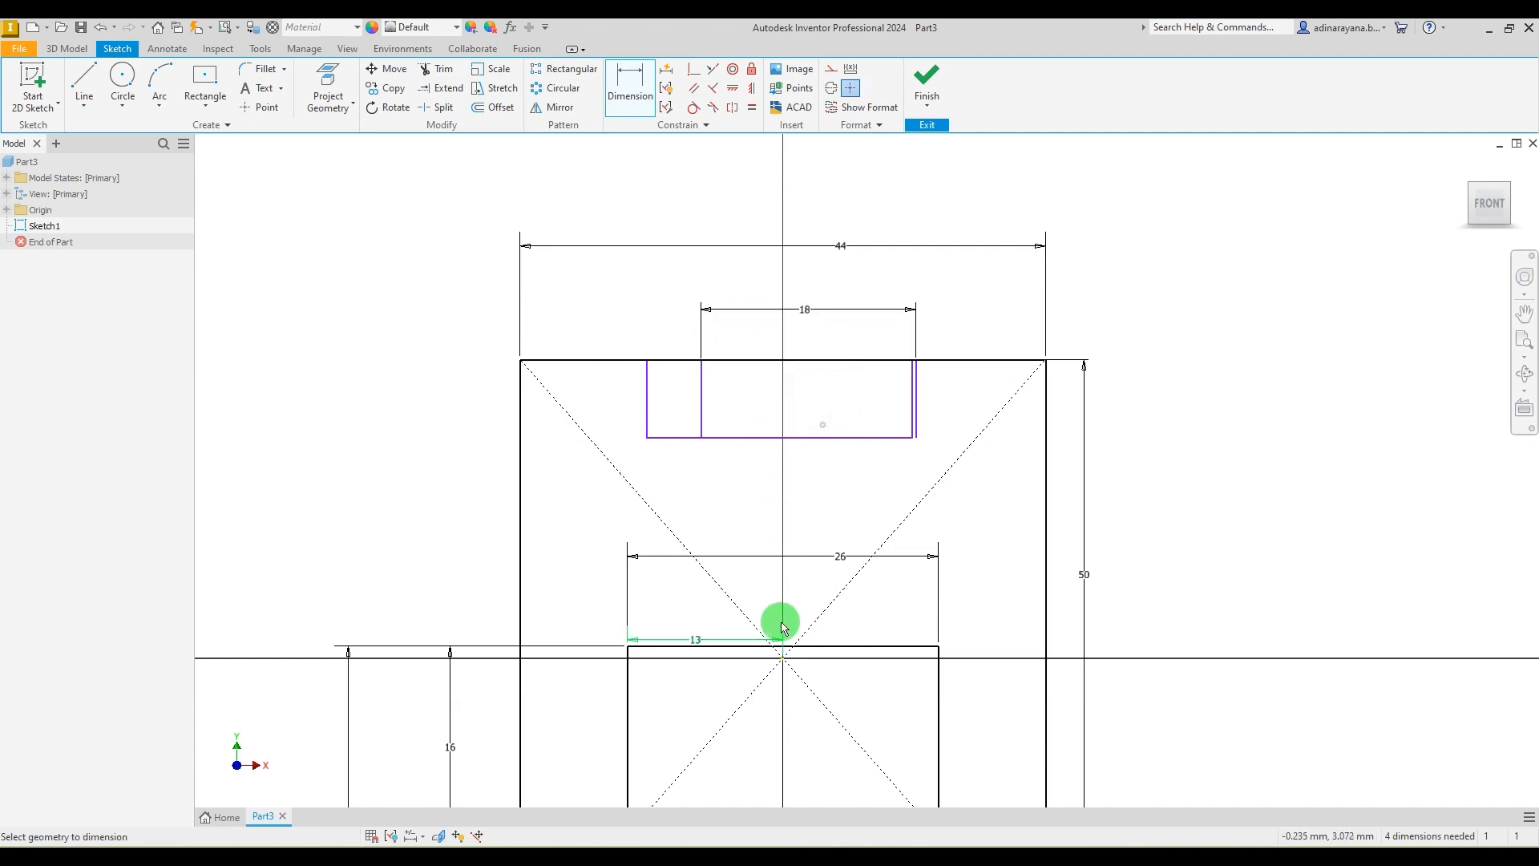
Dimension the top slot's left inner line to 9 mm from the origin.
left_click(783, 658)
left_click(712, 411)
left_click(759, 338)
type("9")
key("Return")
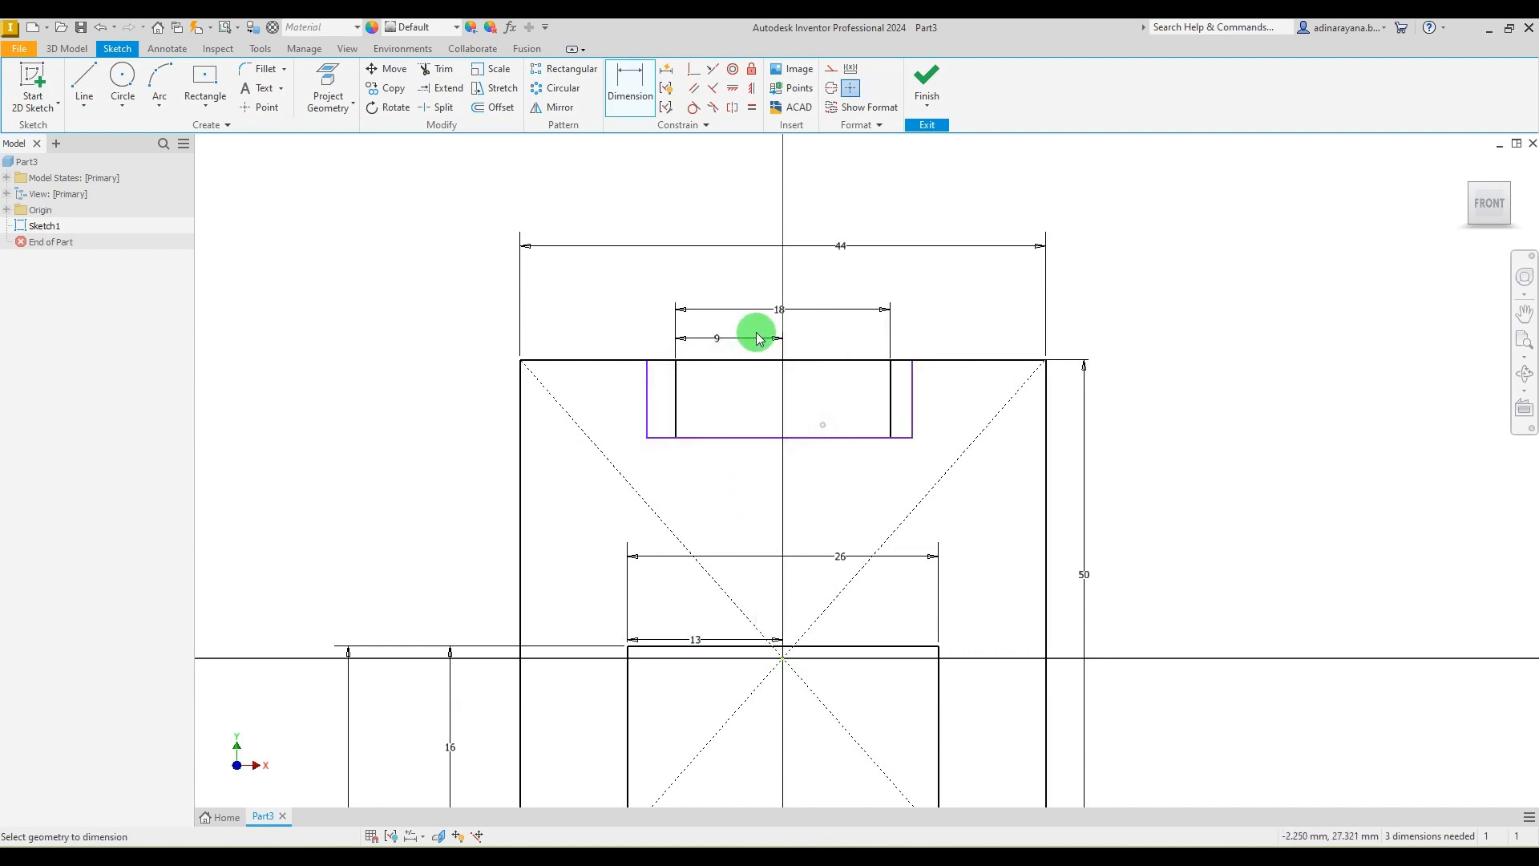
Check the step width in reference drawing 42.jpg and dimension the top slot's left strip to 6 mm wide.
scroll(777, 451, "down", 8)
scroll(729, 469, "up", 5)
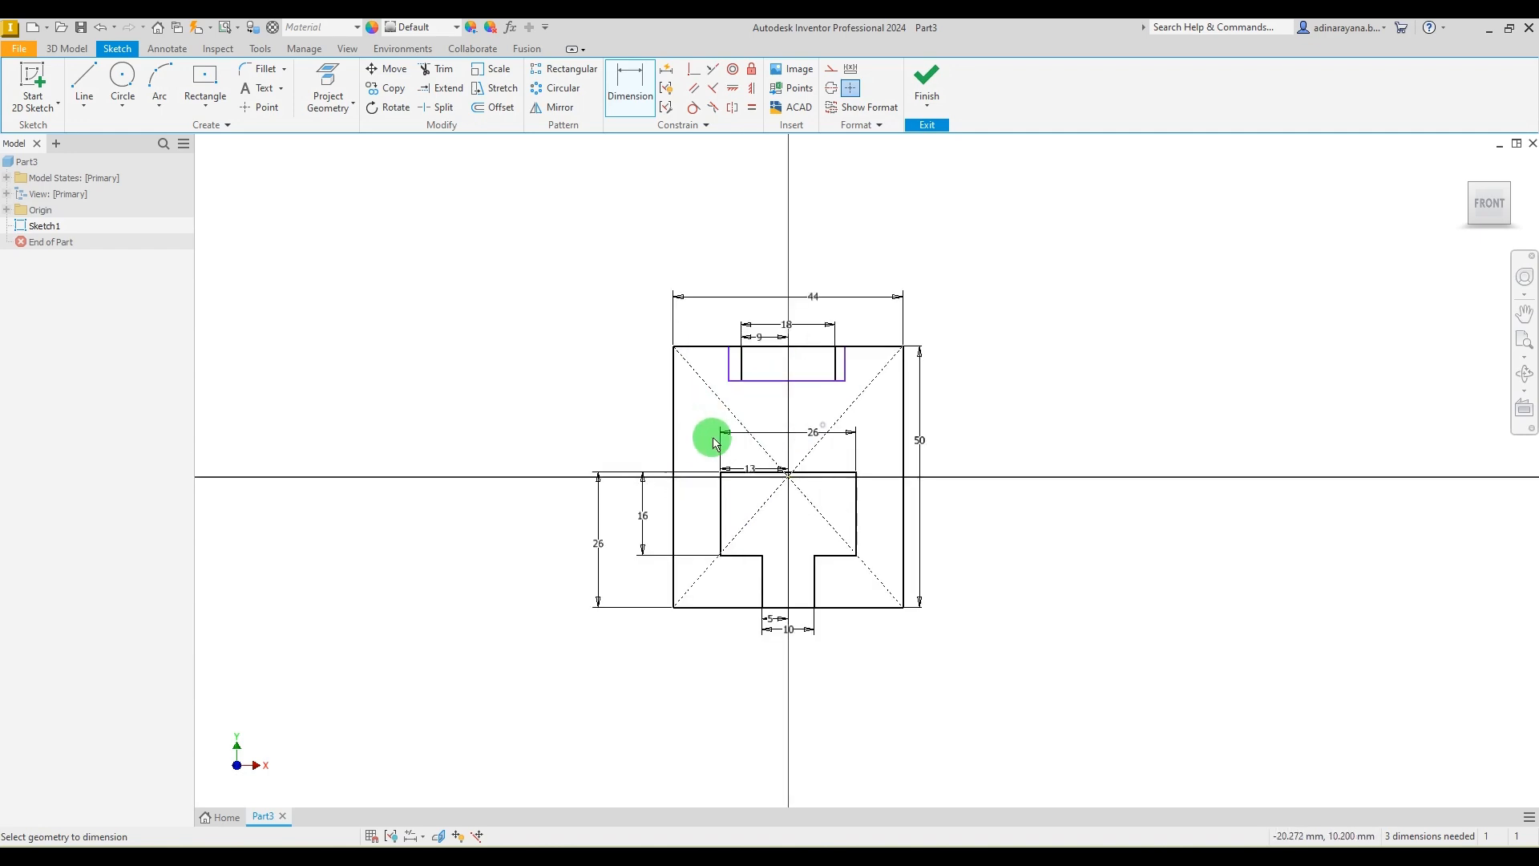
scroll(818, 464, "down", 2)
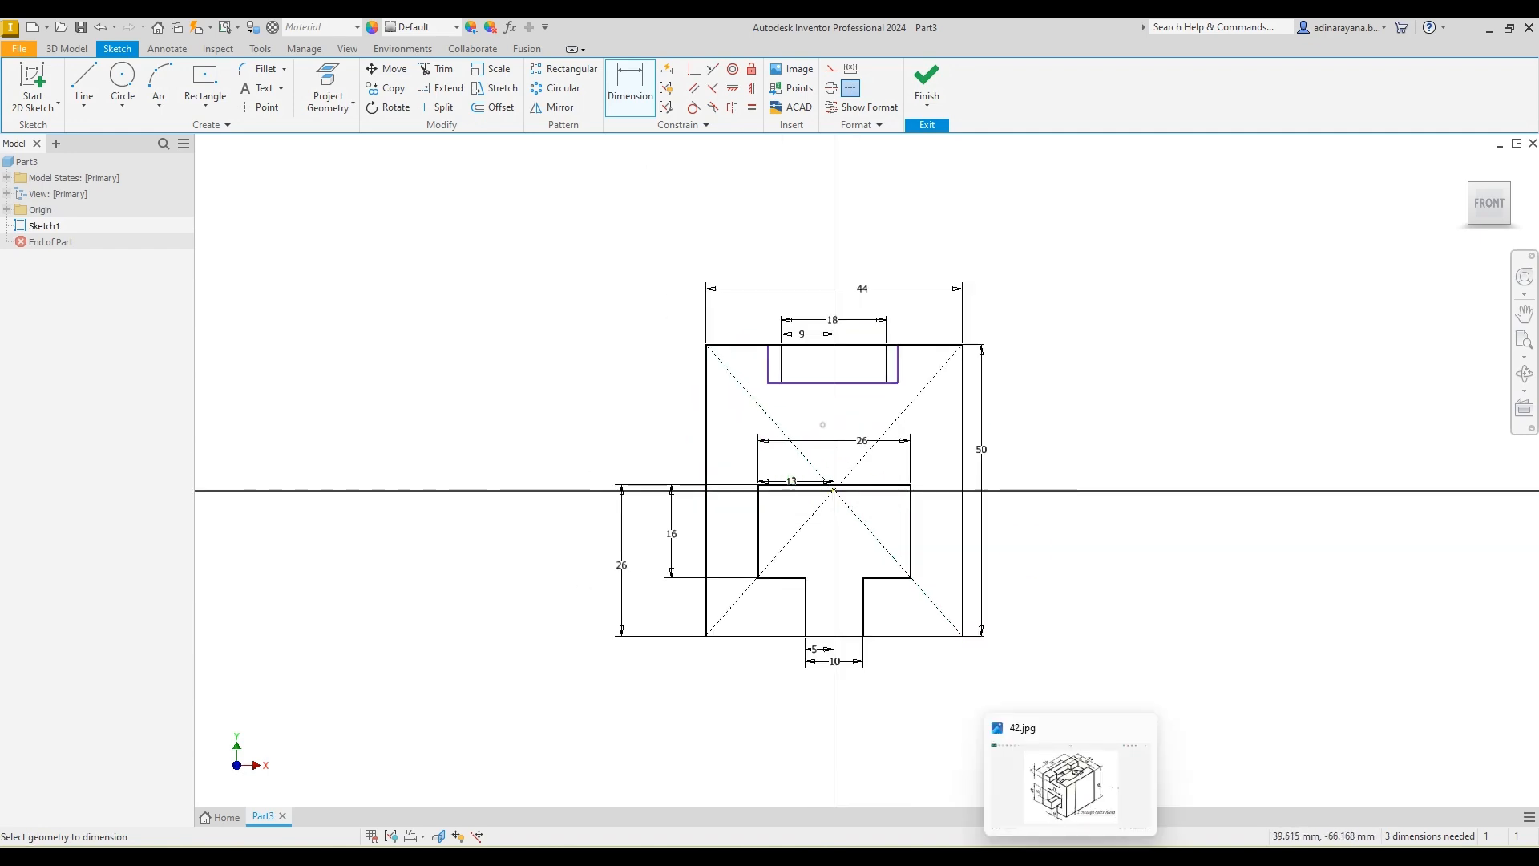
left_click(1071, 855)
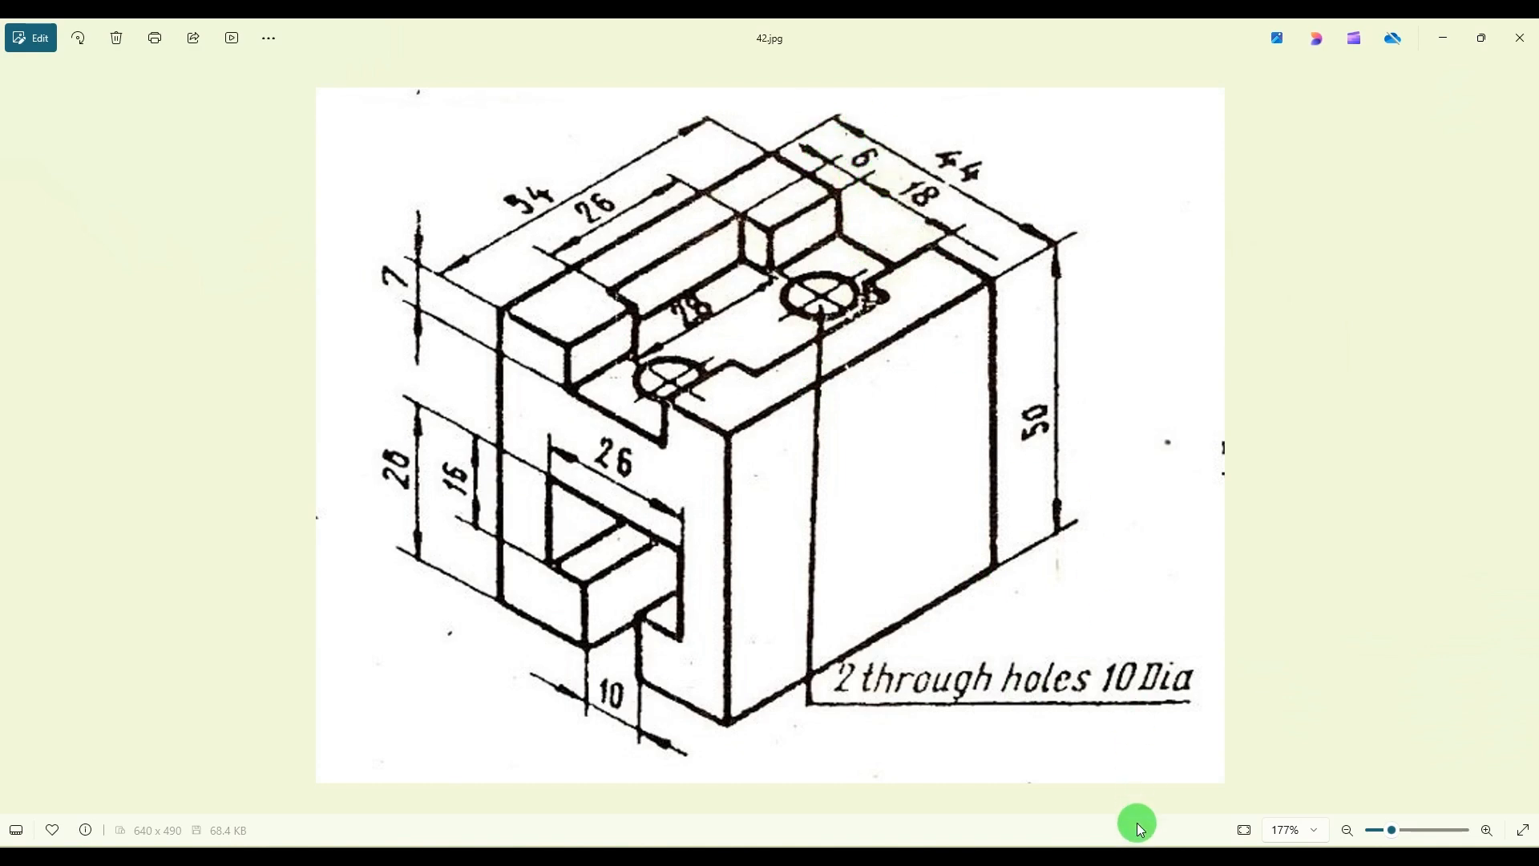
left_click(1072, 855)
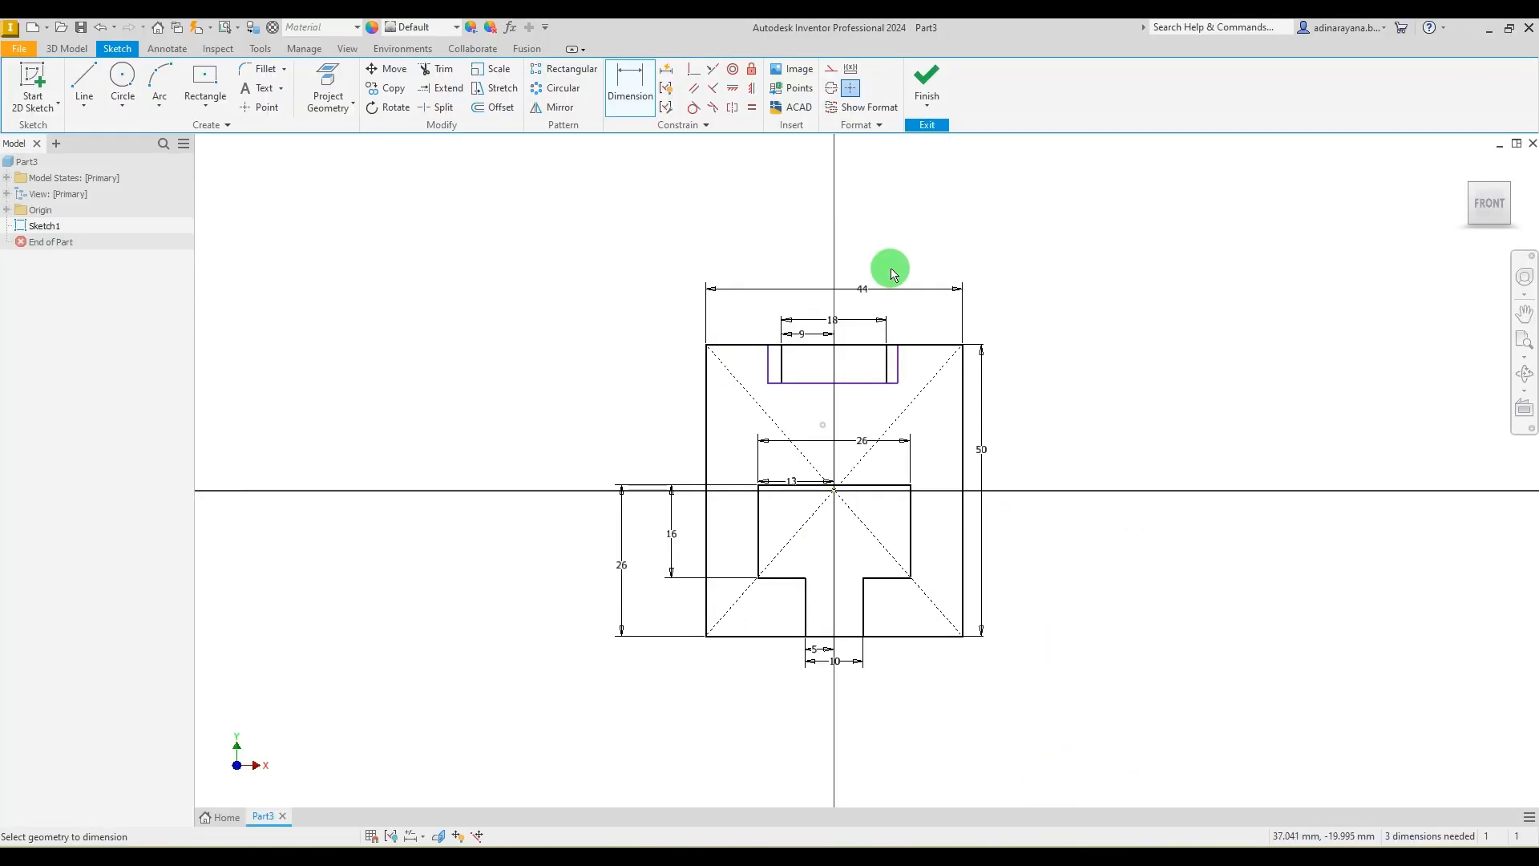
left_click(783, 371)
left_click(777, 324)
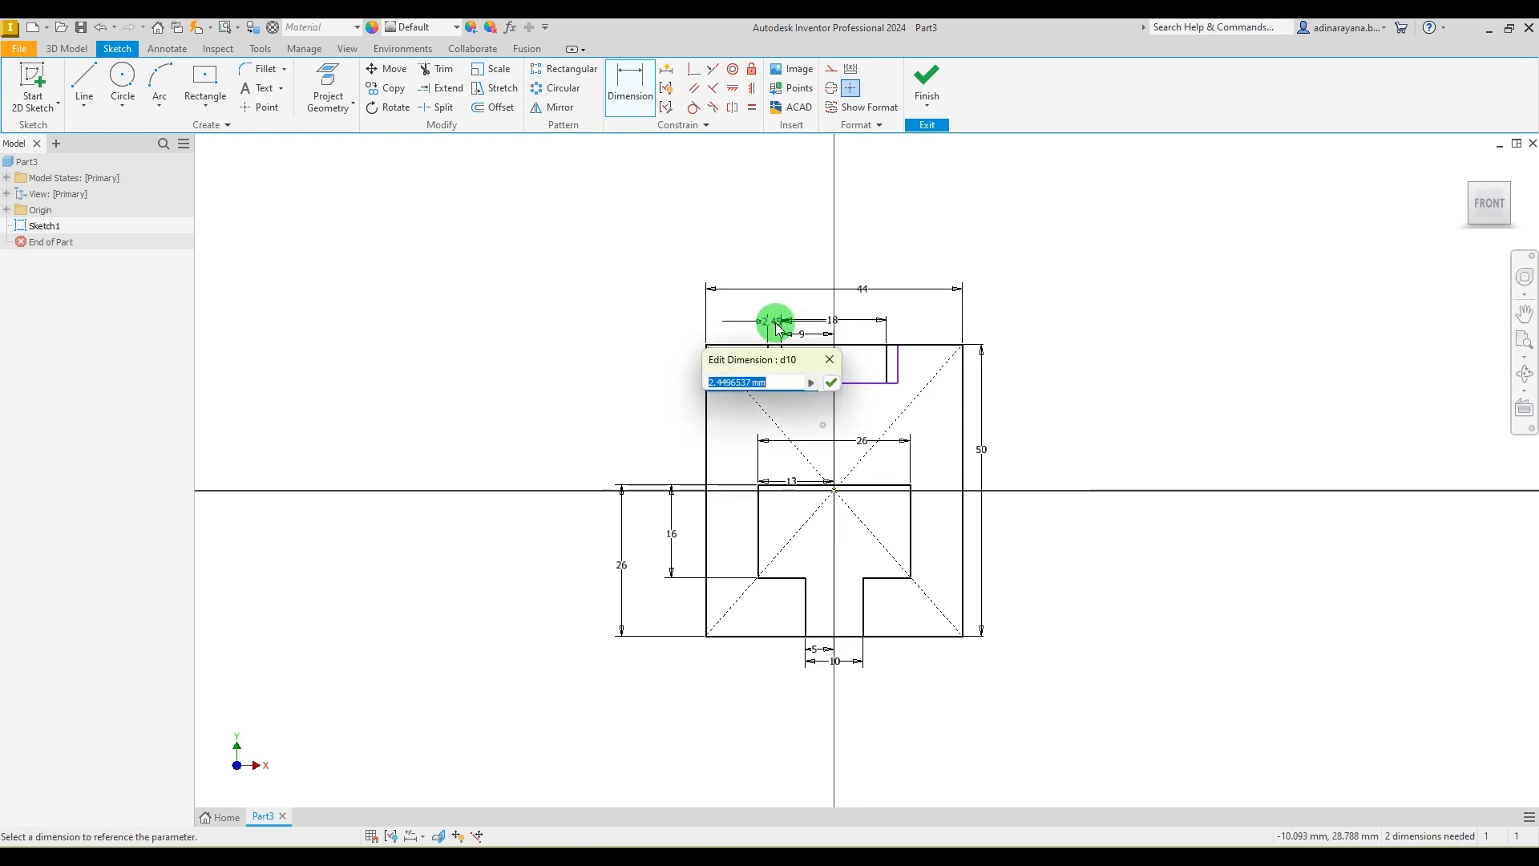
type("6")
key("Return")
scroll(878, 386, "up", 3)
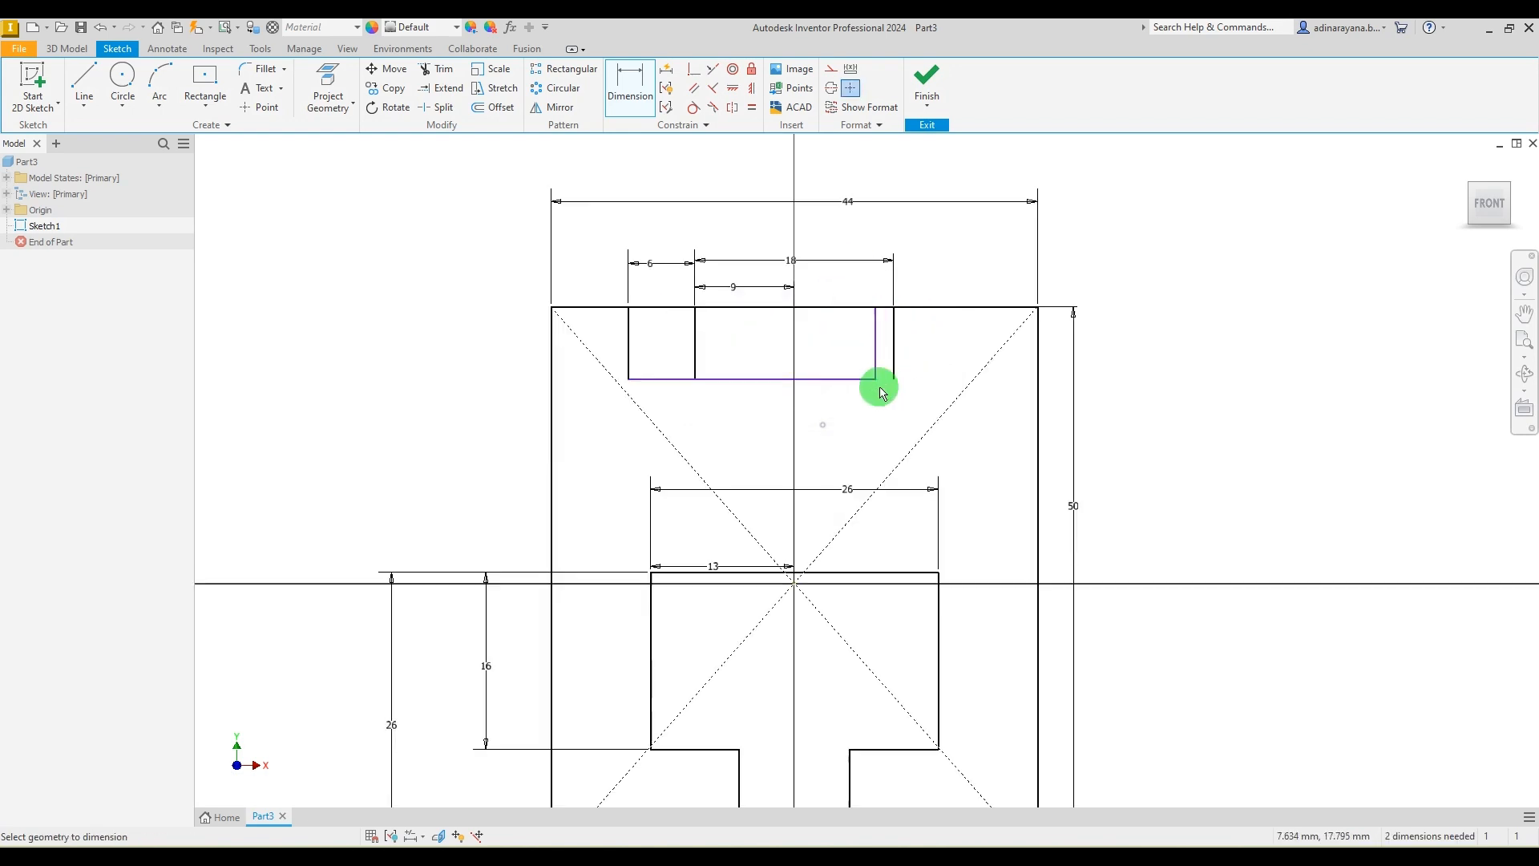
Dimension the width of the top slot's right strip to 6 mm.
left_click(895, 362)
left_click(886, 289)
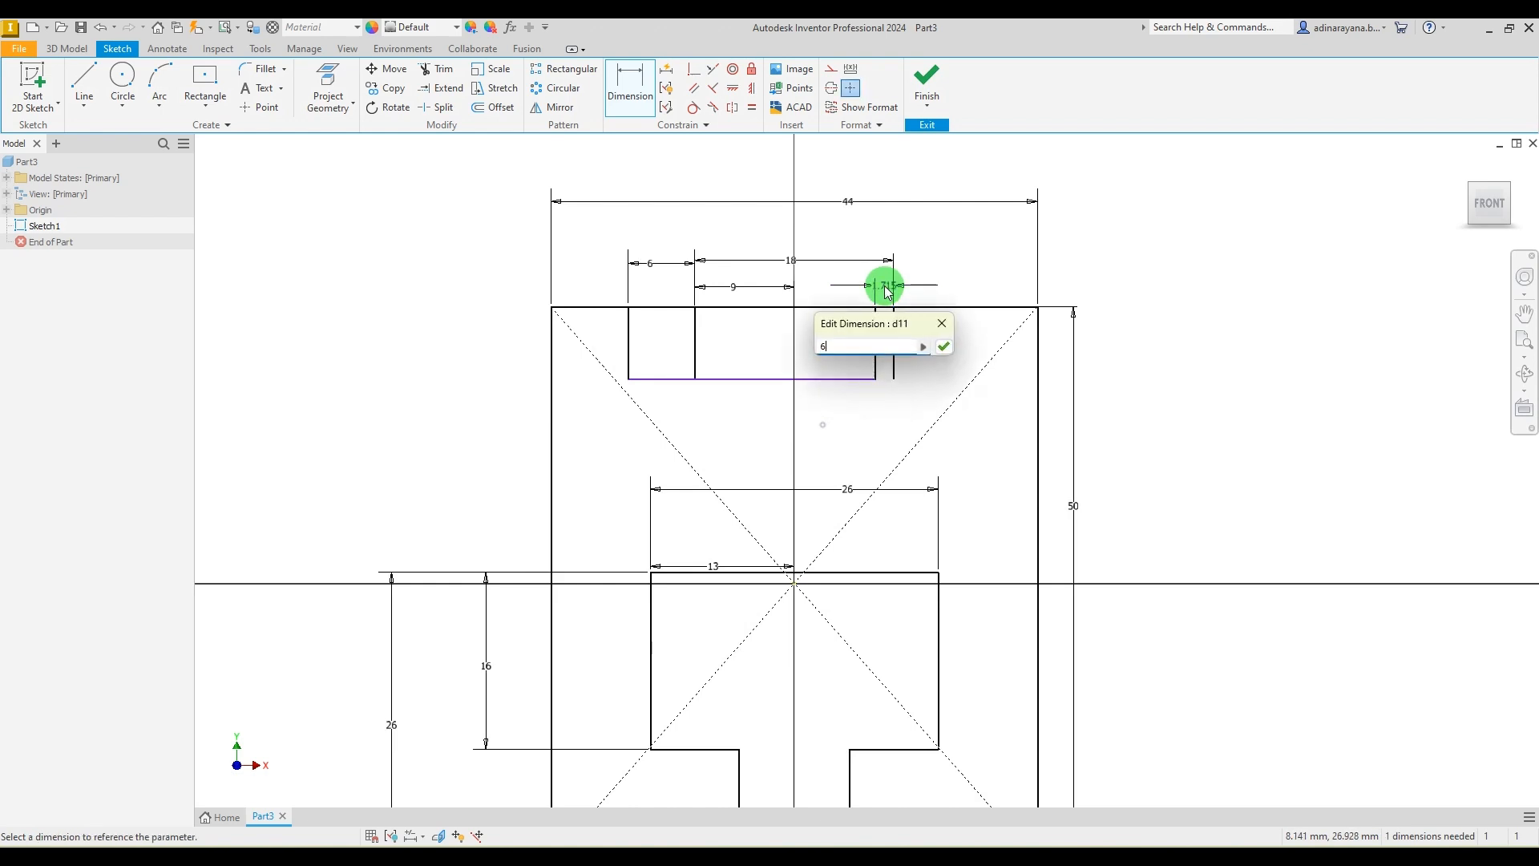
type("6")
key("Return")
key("Escape")
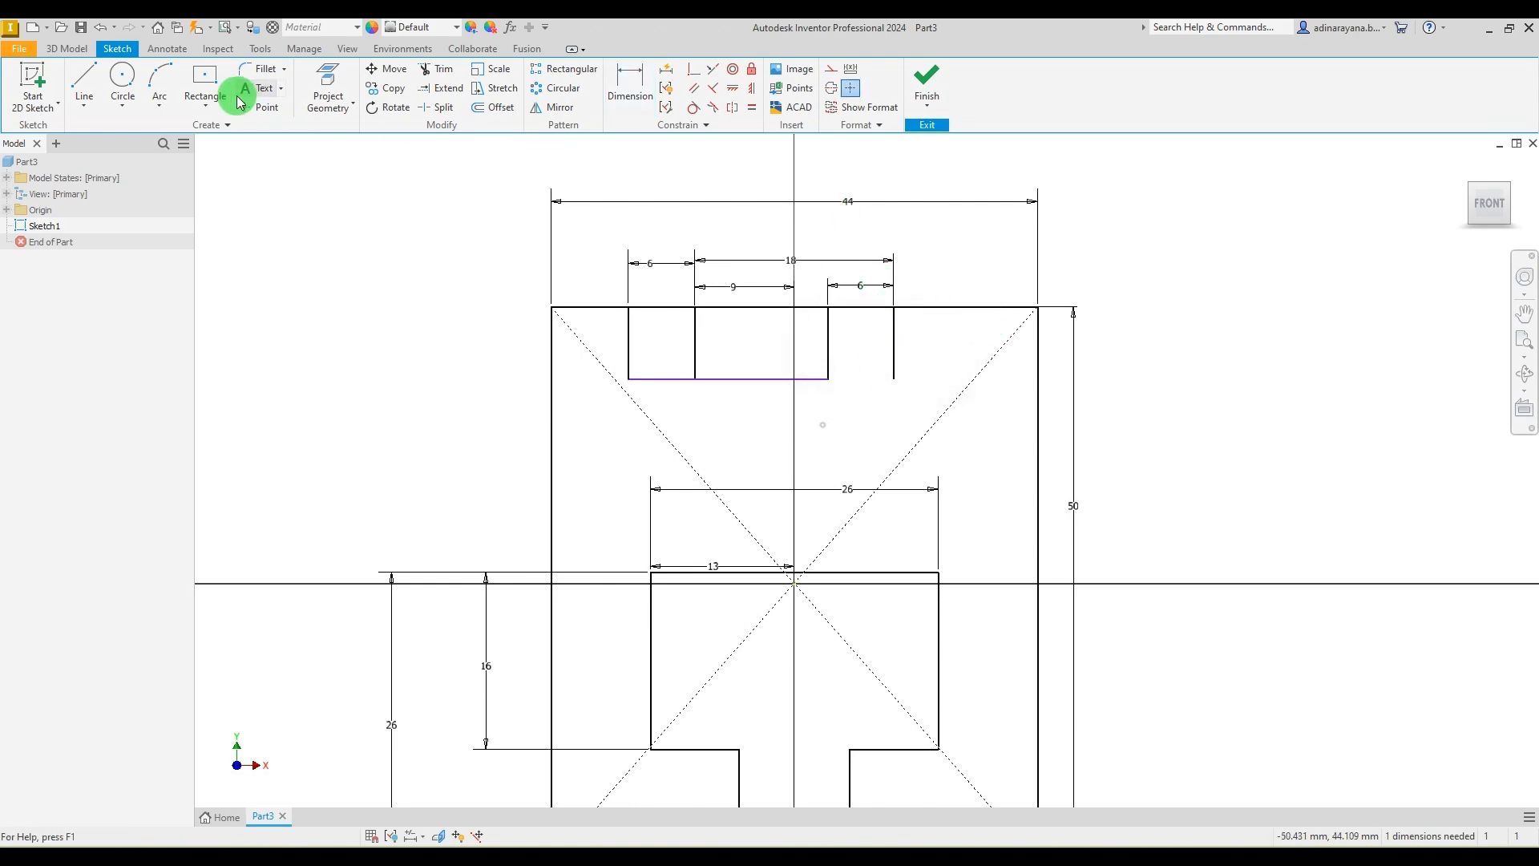
Draw a 6 mm horizontal line closing the lower edge of the top slot's right strip.
left_click(87, 84)
left_click(828, 379)
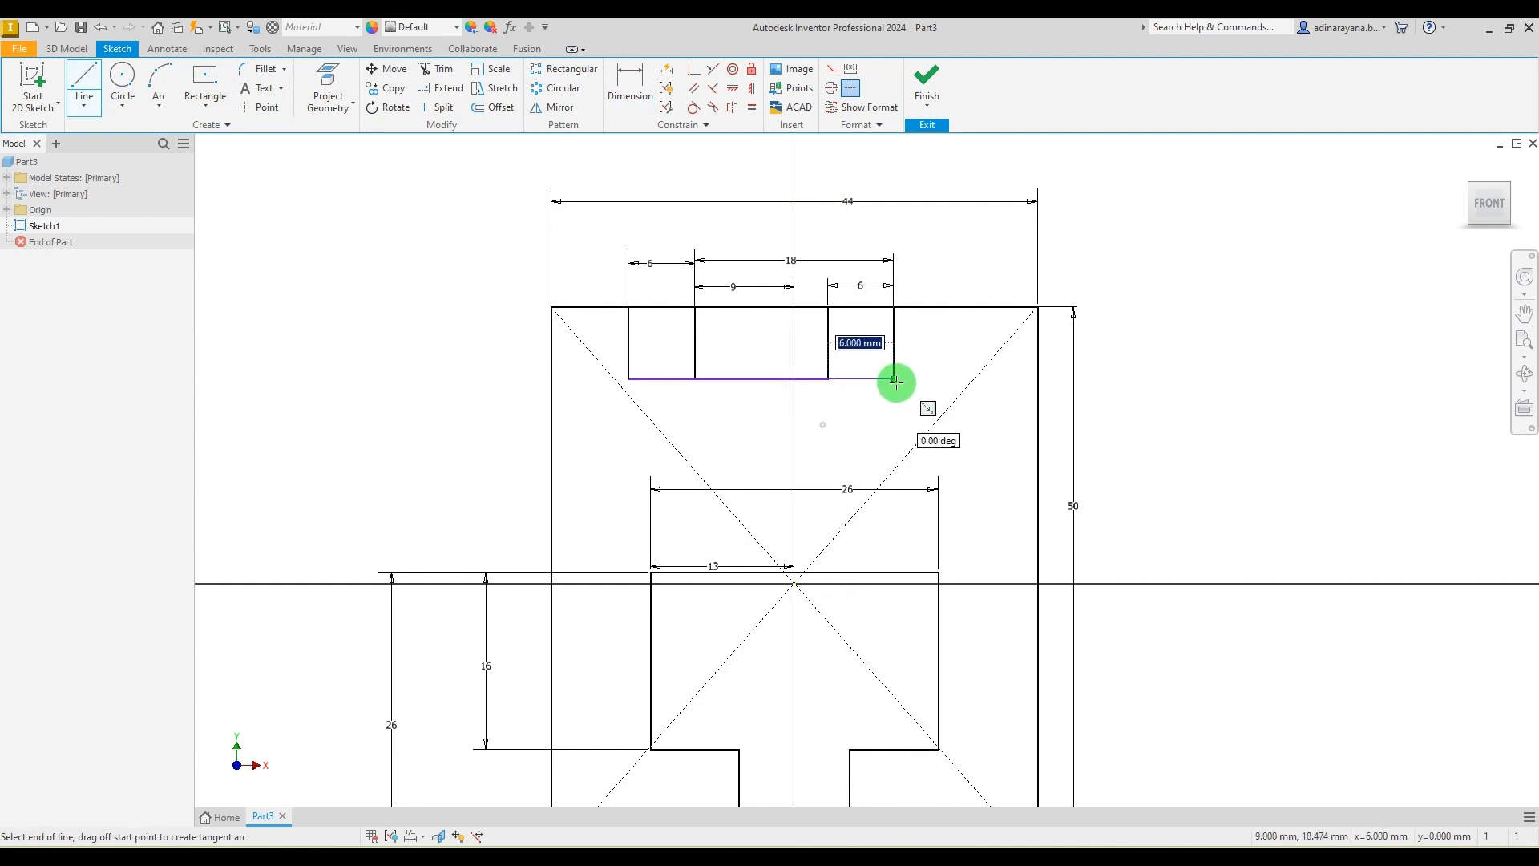
left_click(896, 381)
key("Escape")
scroll(1003, 373, "up", 3)
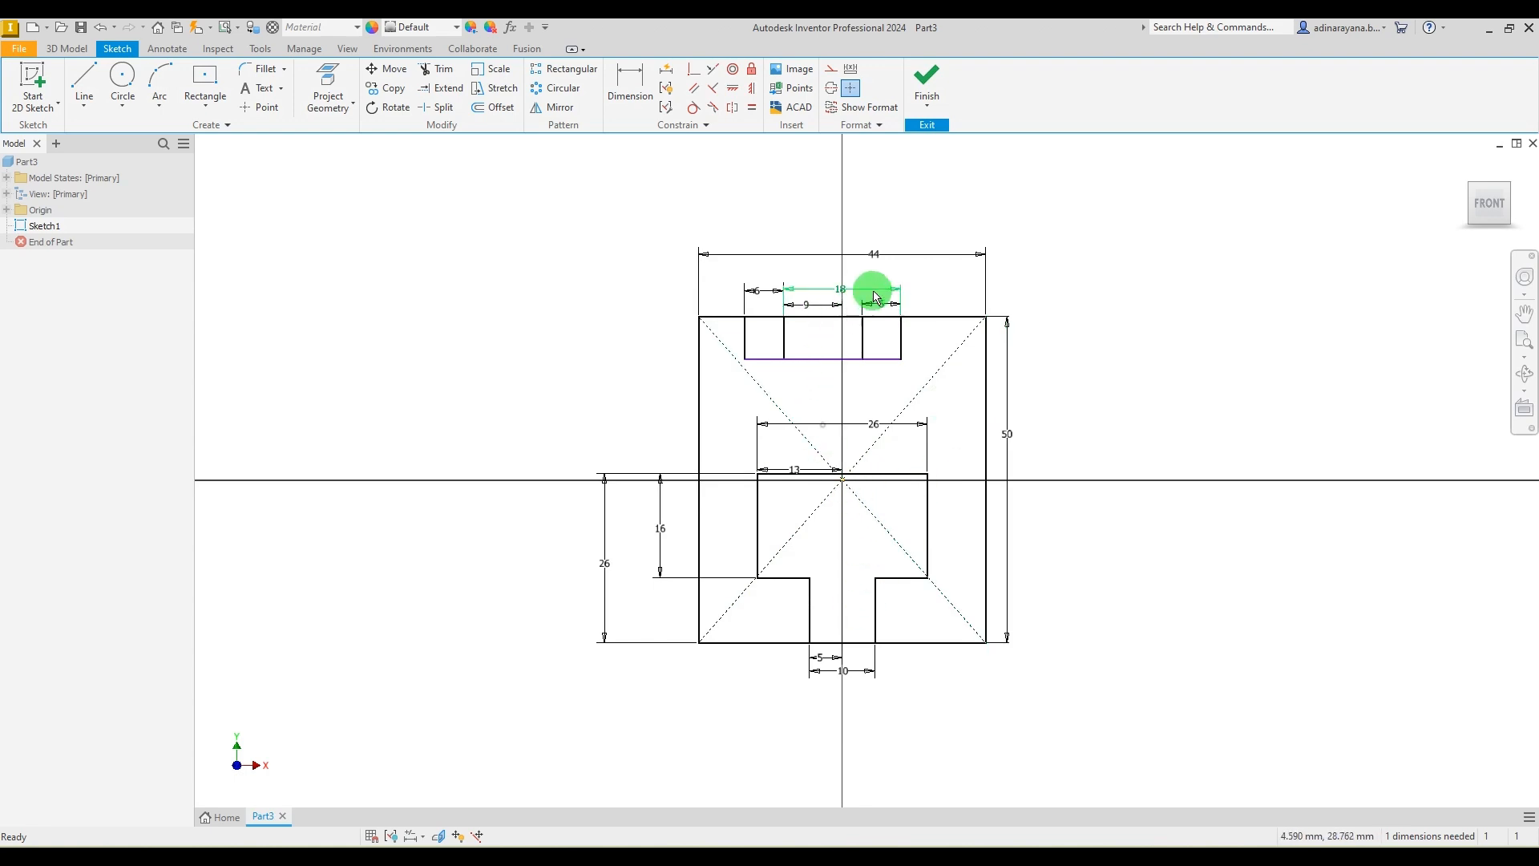
Delete the top slot's 18 mm dimension and dimension the distance between the inner sides of the two strips to 18 mm instead.
scroll(874, 300, "down", 3)
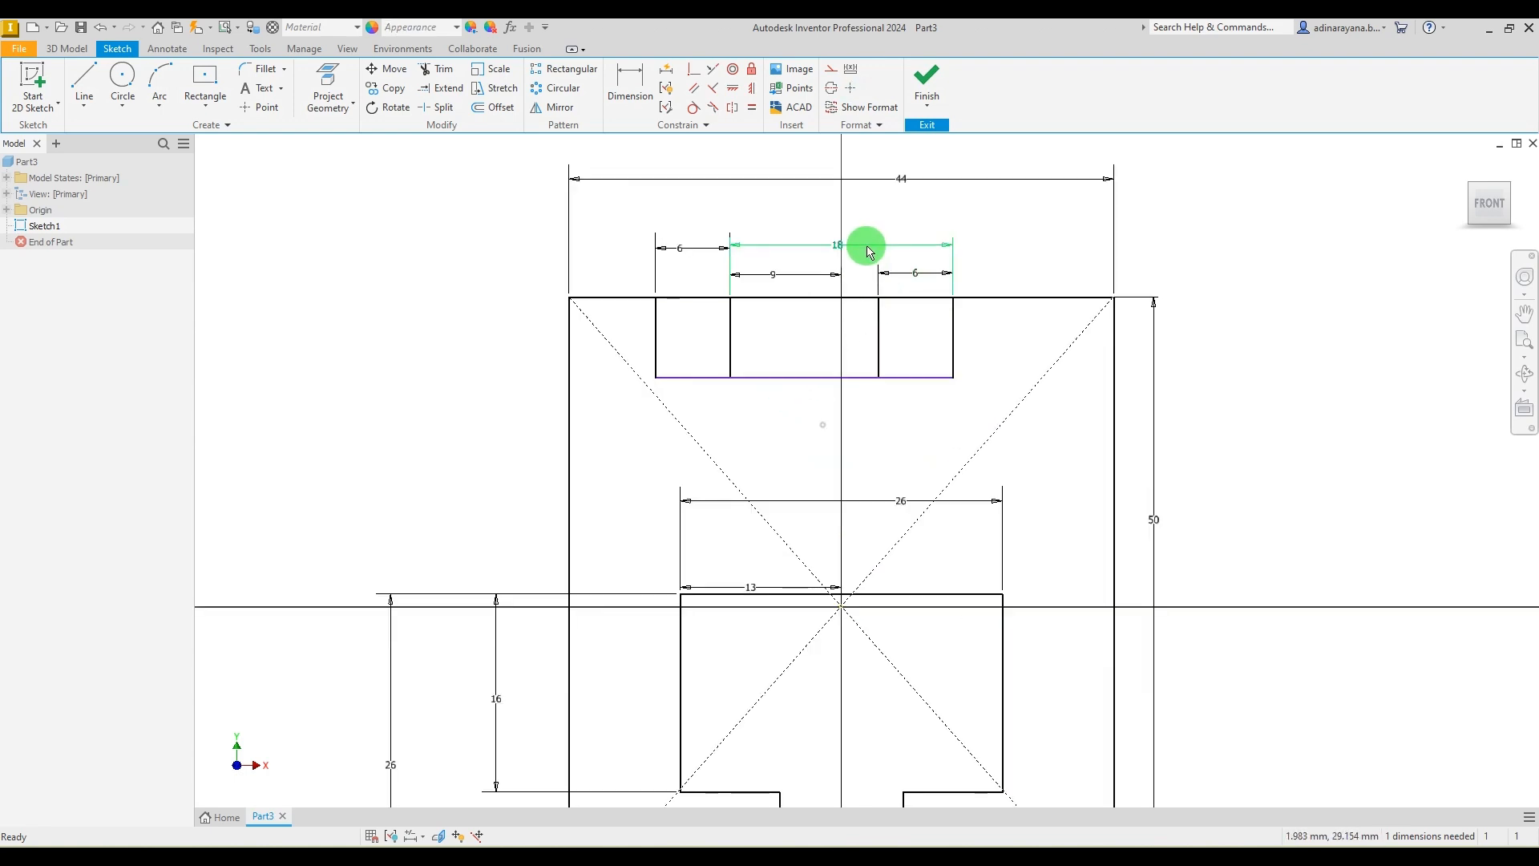
scroll(869, 247, "up", 2)
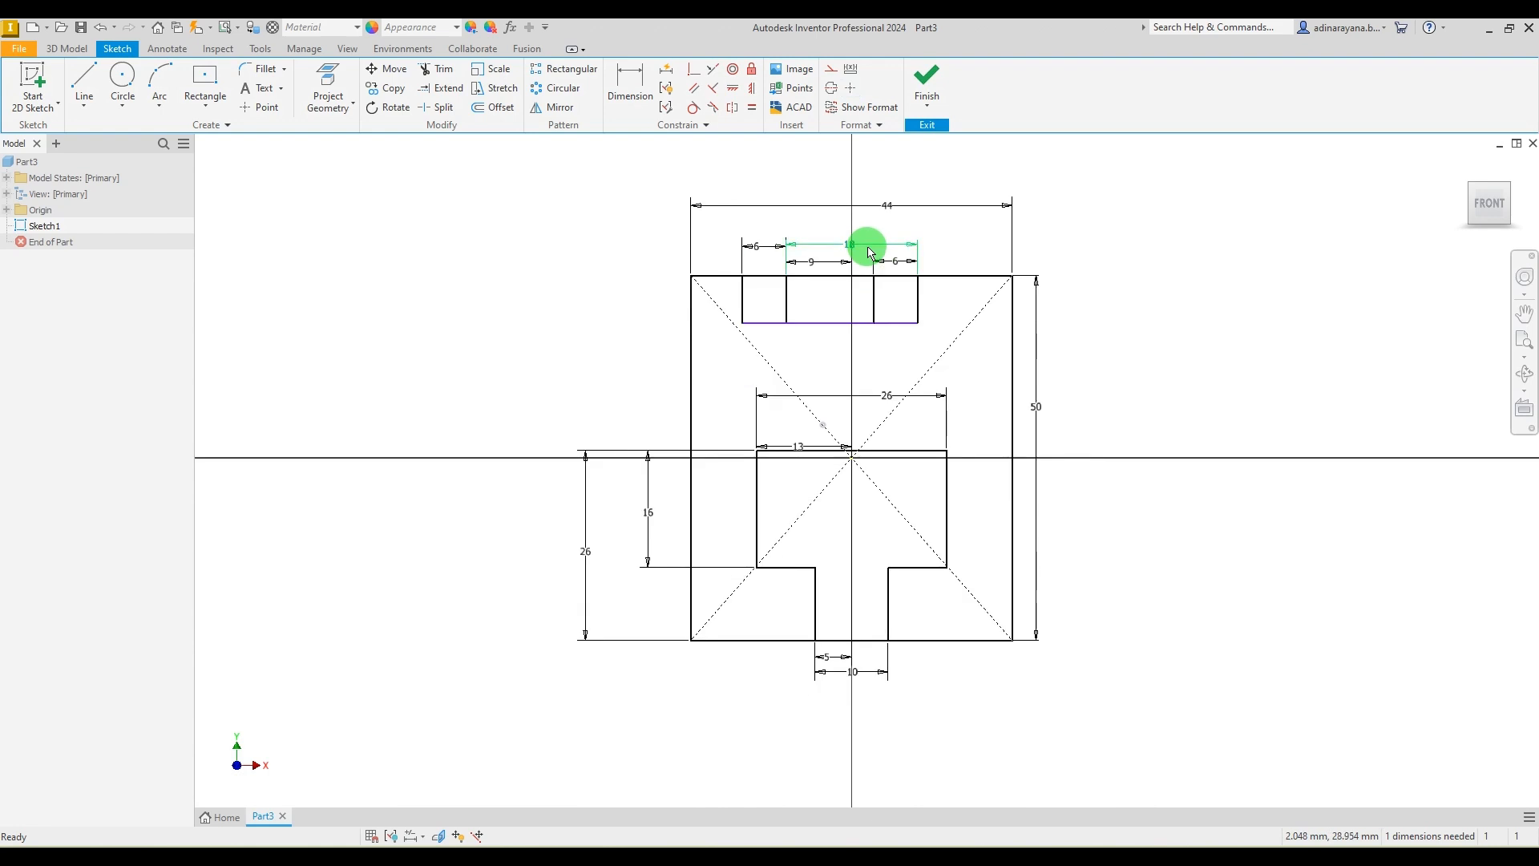
scroll(881, 264, "down", 3)
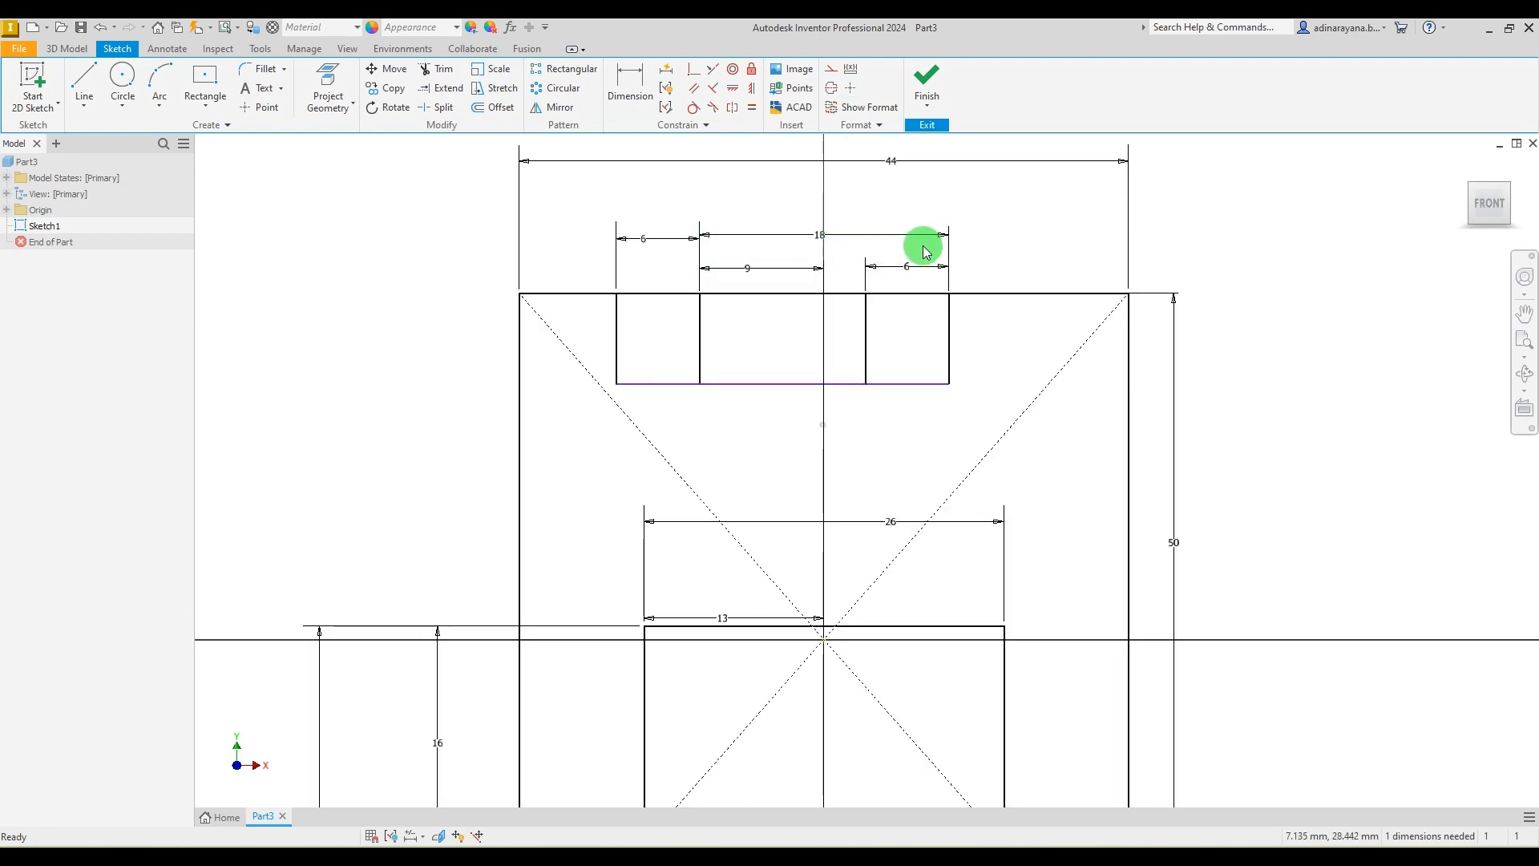
key("Delete")
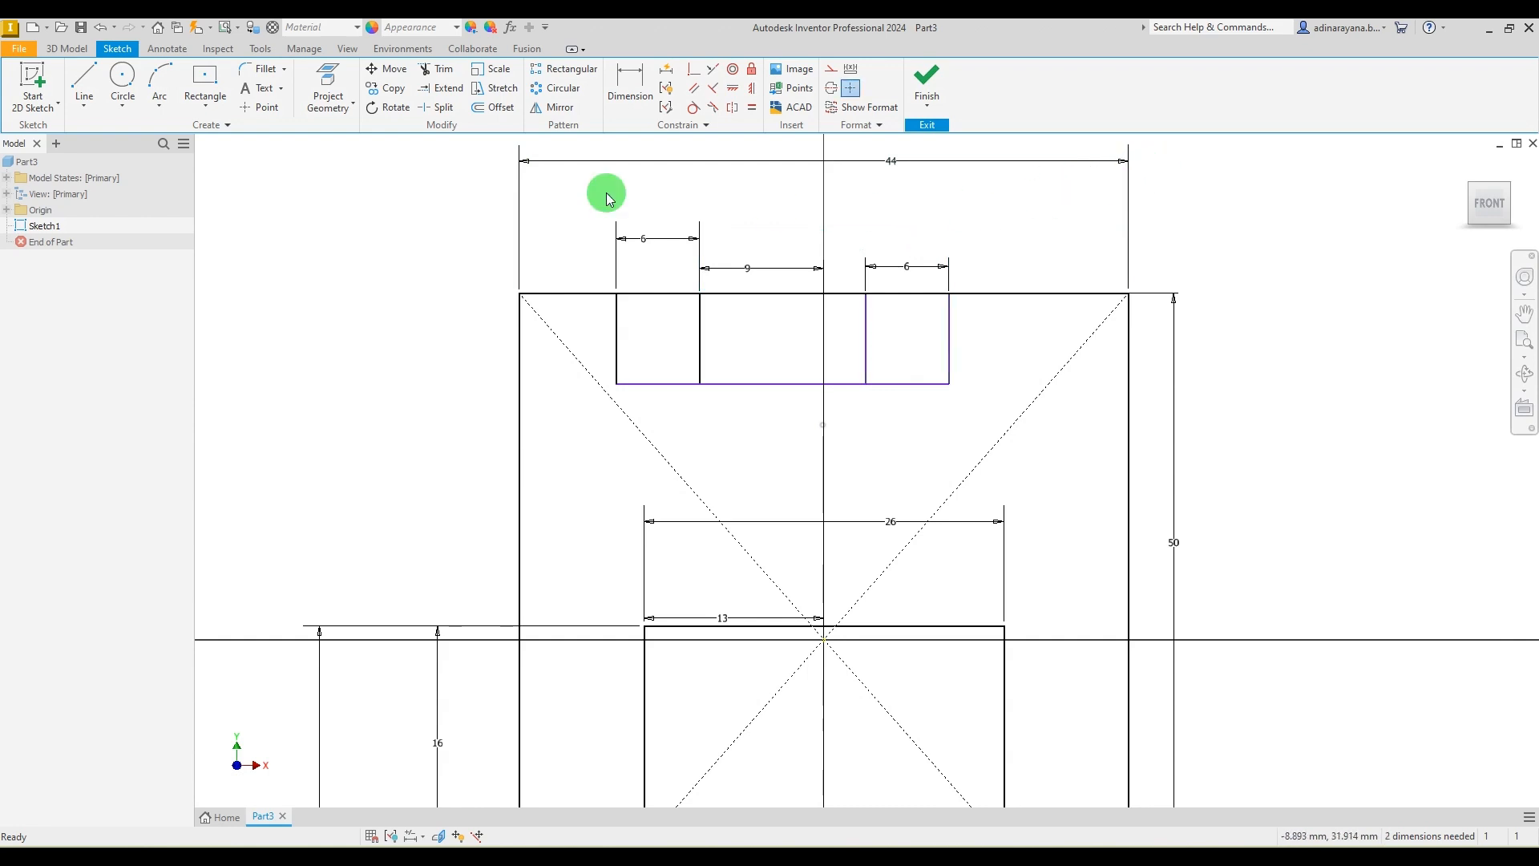
left_click(630, 84)
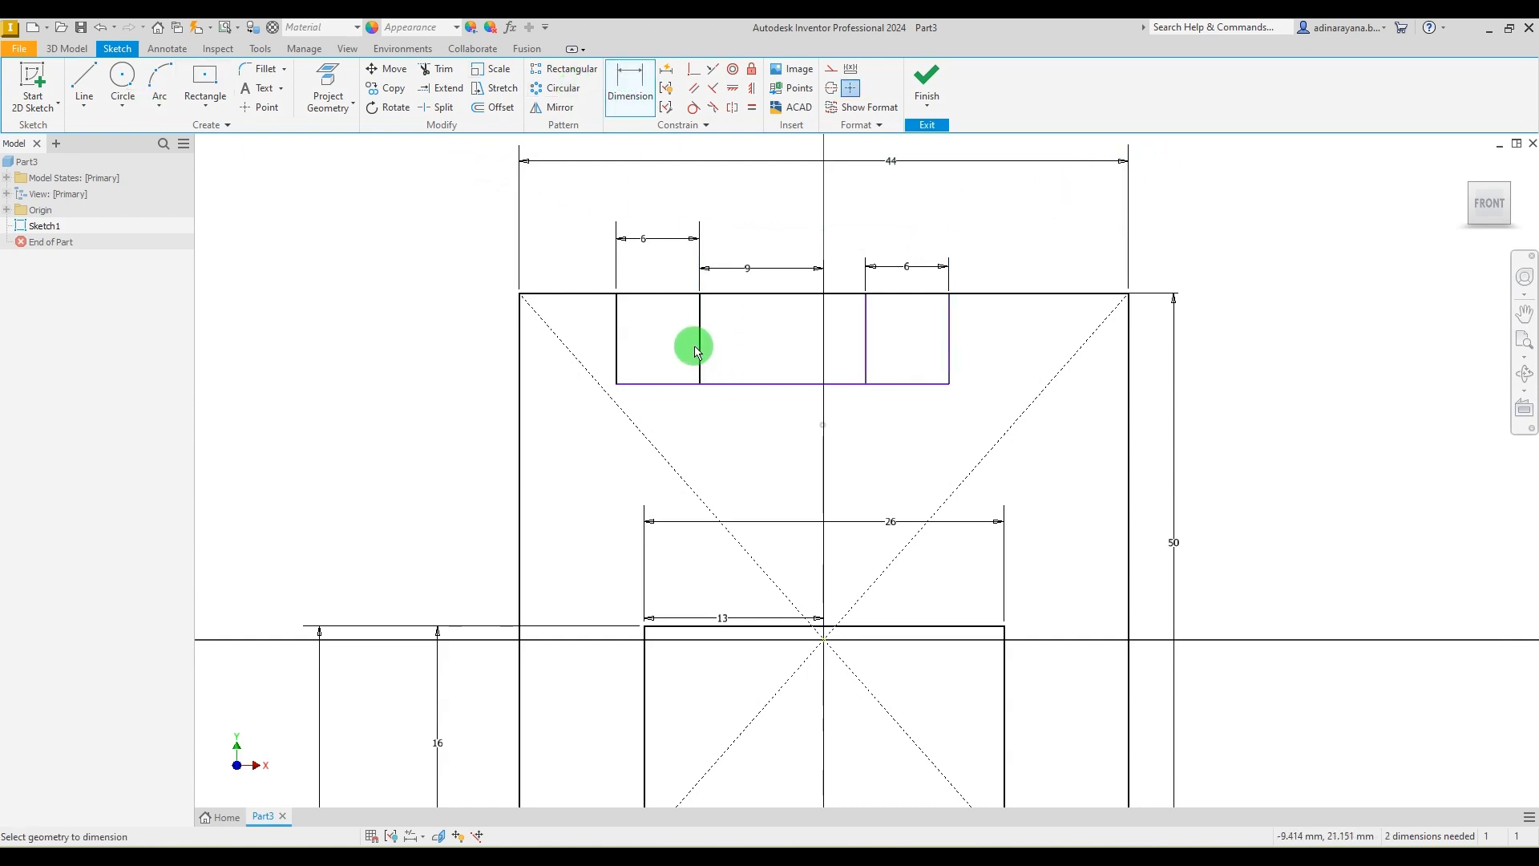
left_click(699, 354)
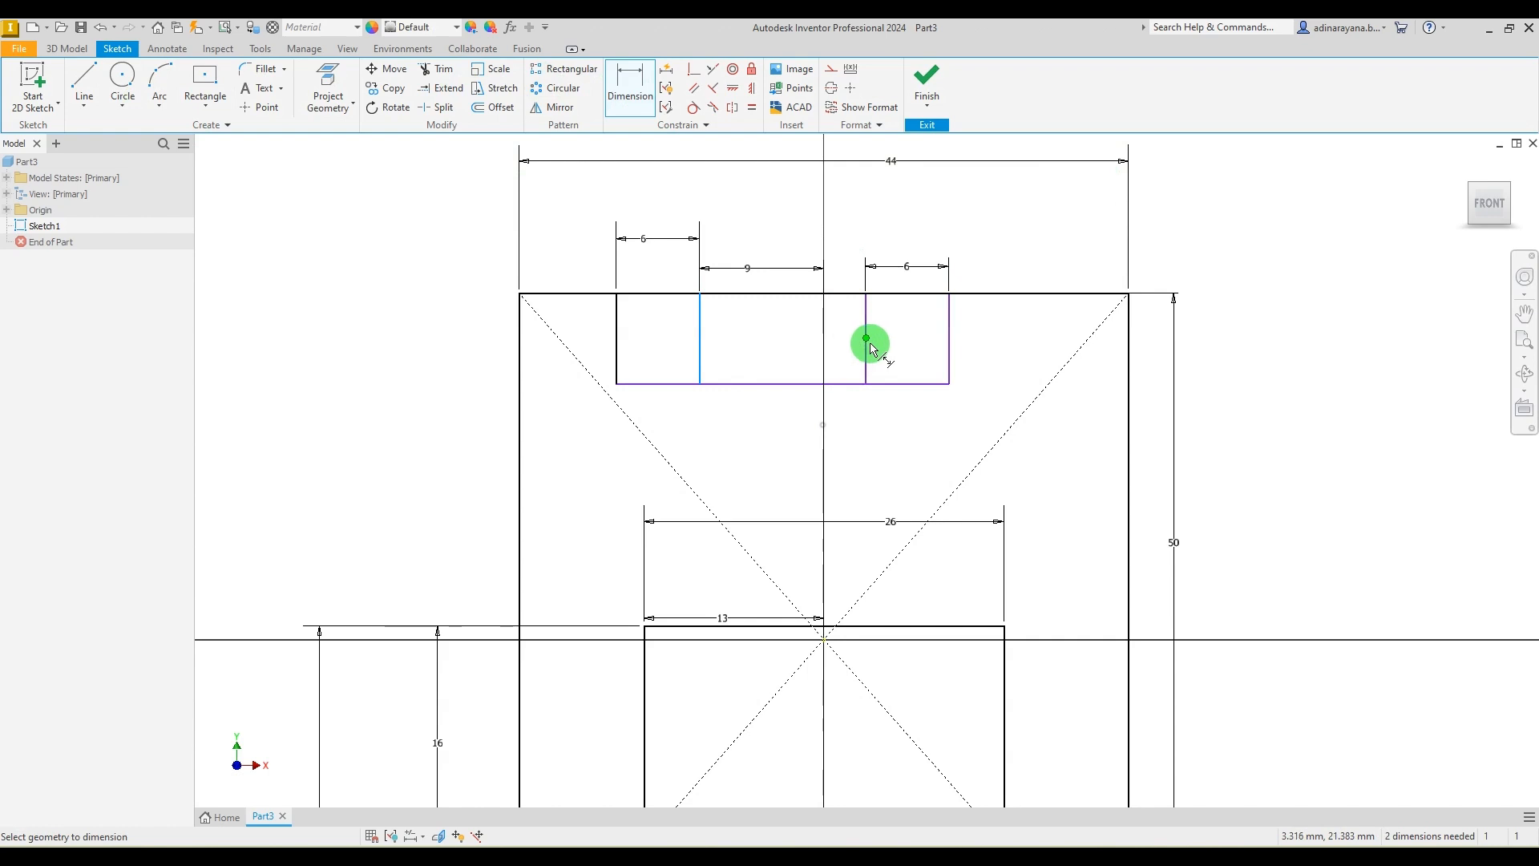
left_click(866, 355)
left_click(799, 217)
type("18")
key("Return")
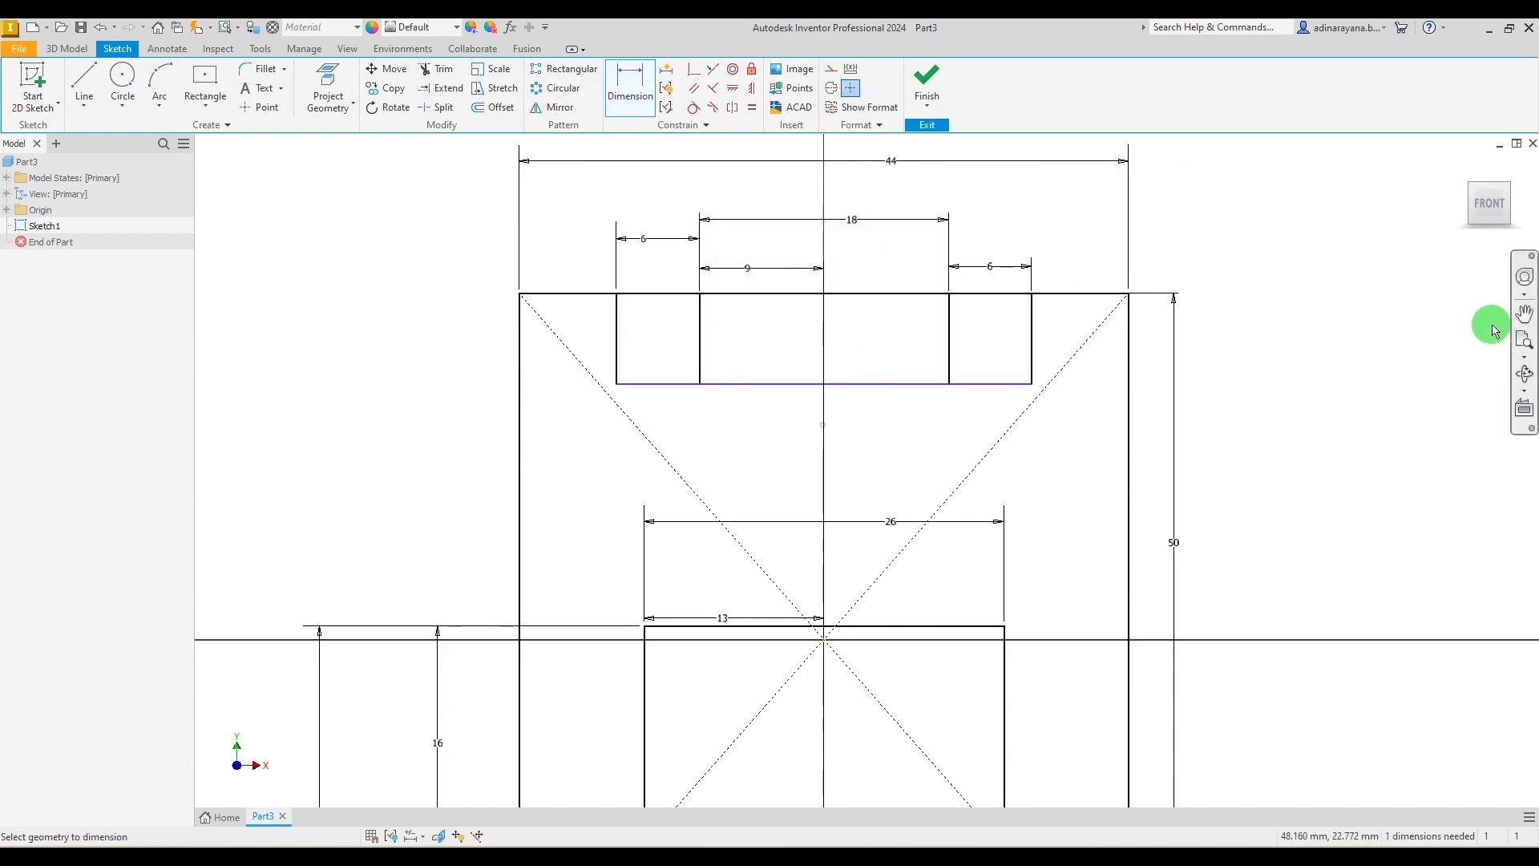
Dimension the top slot's depth from the block's upper edge to 7 mm, as in the reference drawing, and finish the sketch.
scroll(888, 327, "down", 3)
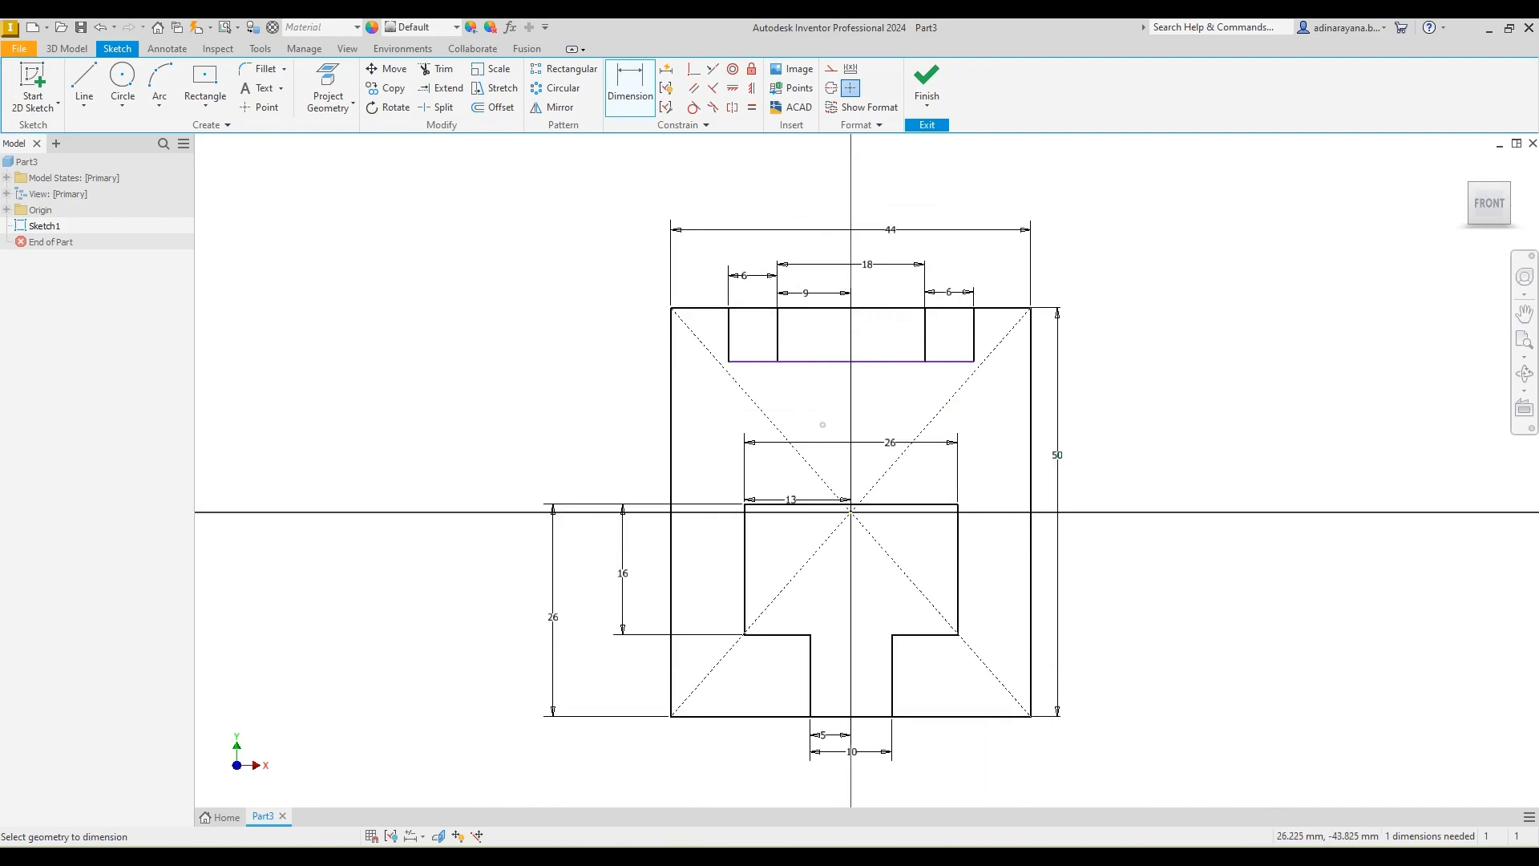
key("alt+Tab")
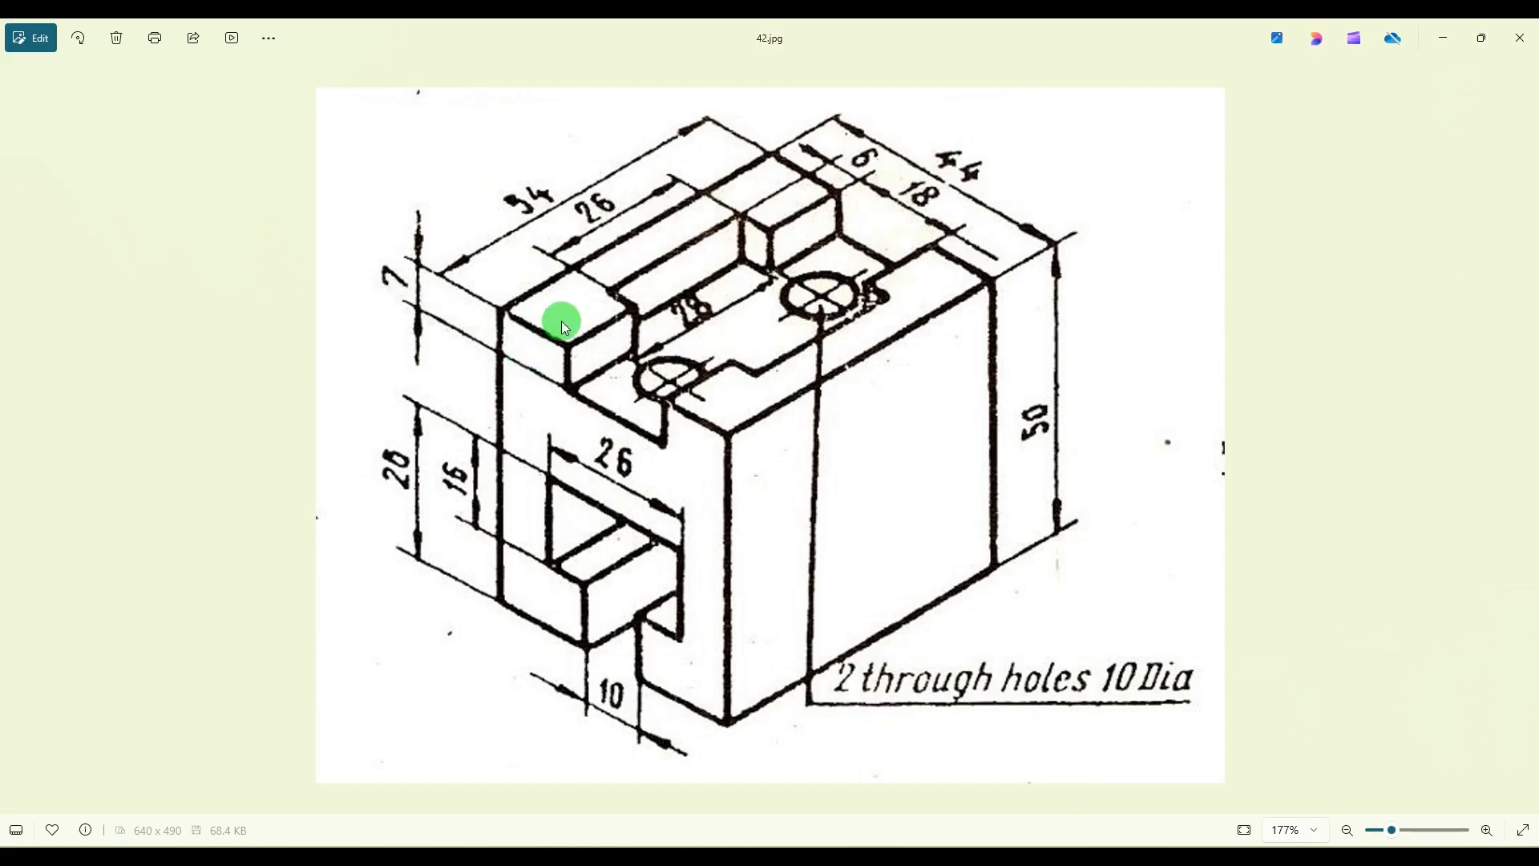
key("alt+Tab")
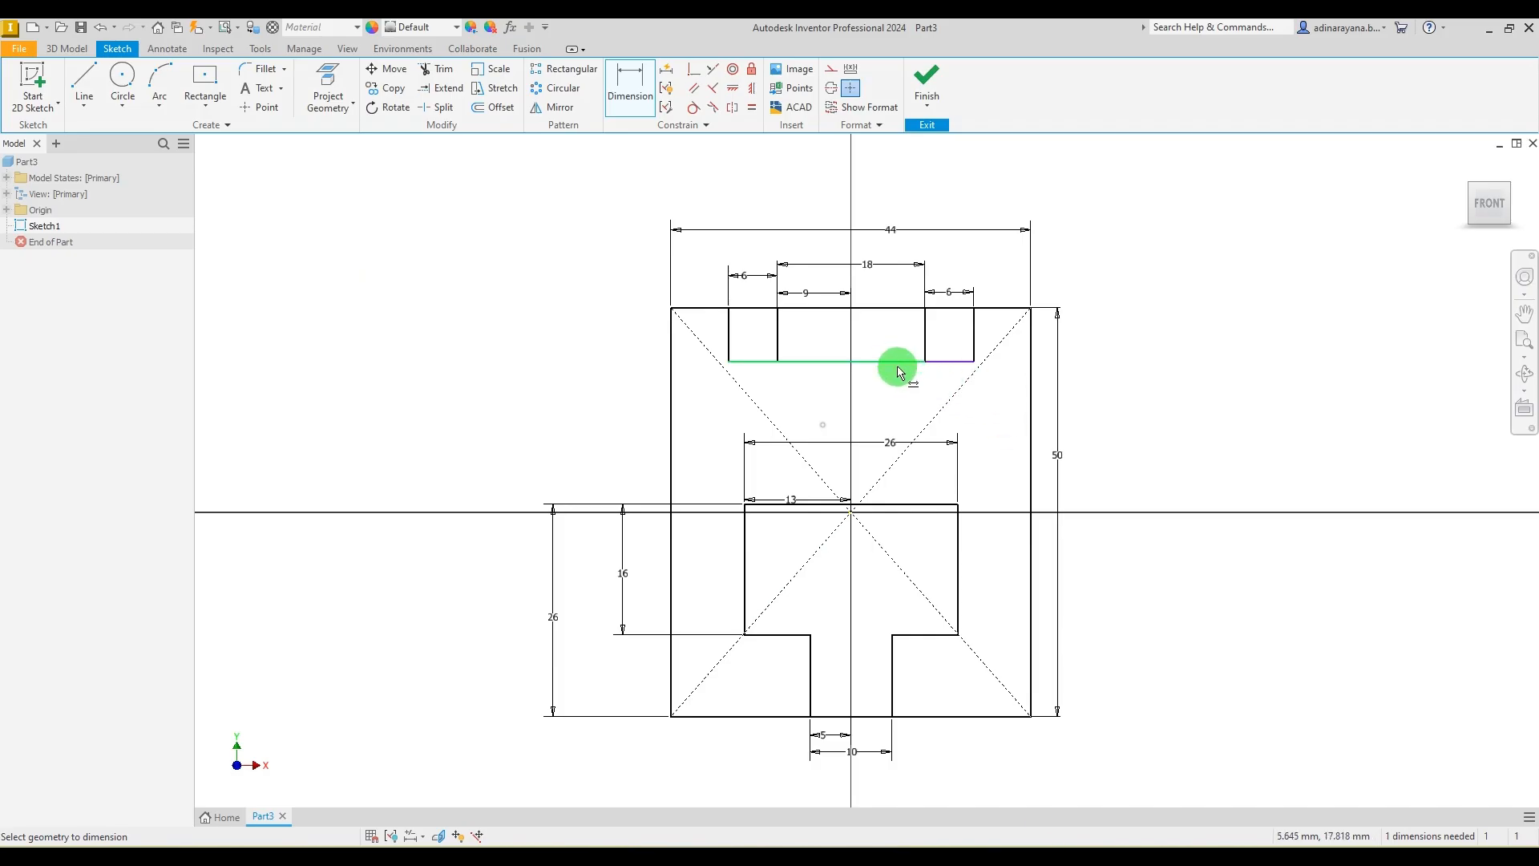
left_click(904, 316)
left_click(1127, 333)
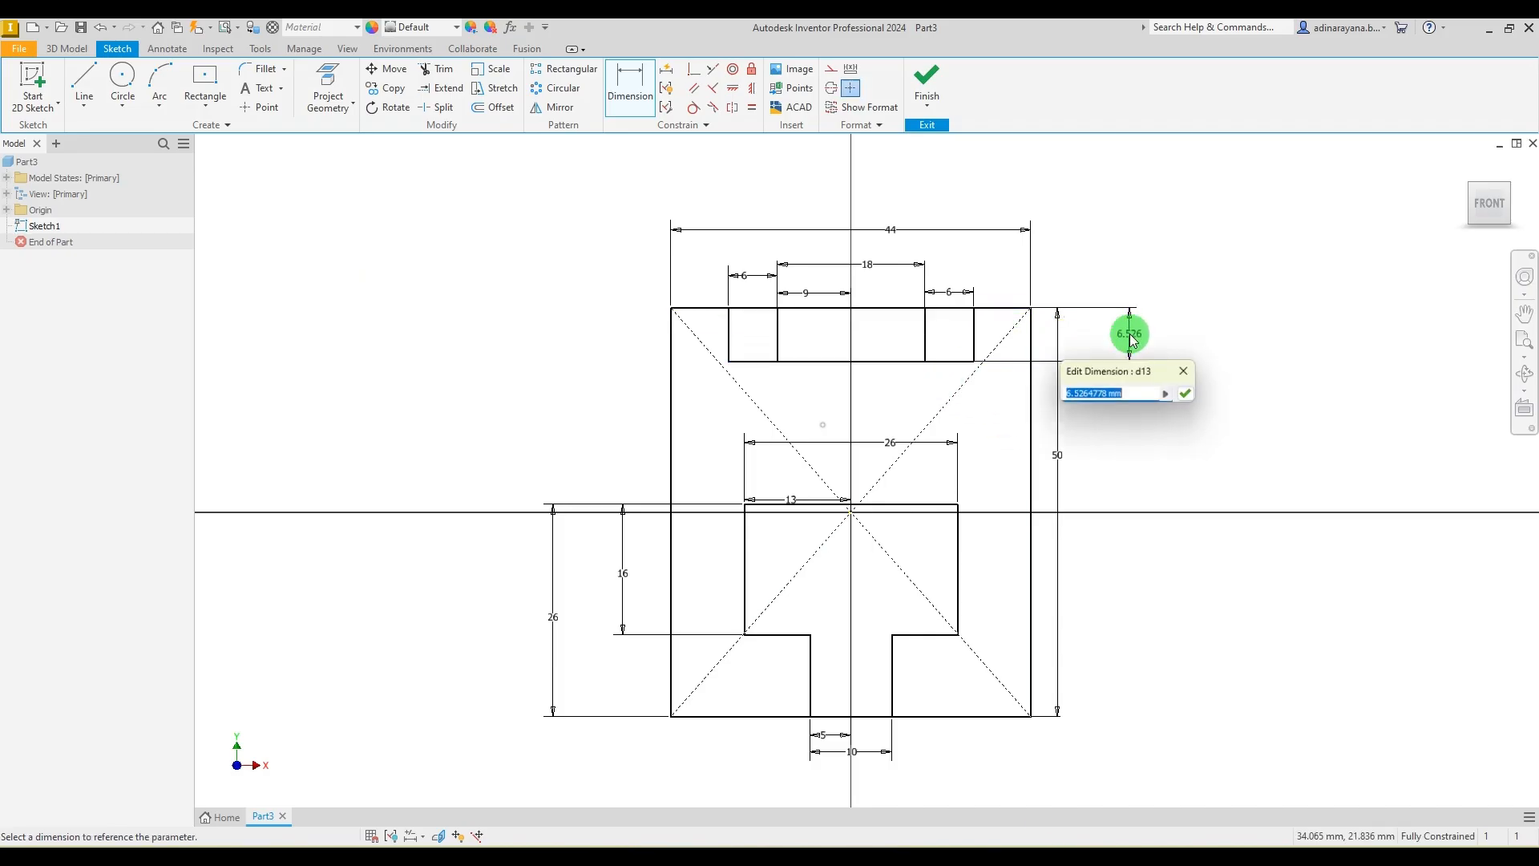
key("Return")
scroll(825, 430, "down", 5)
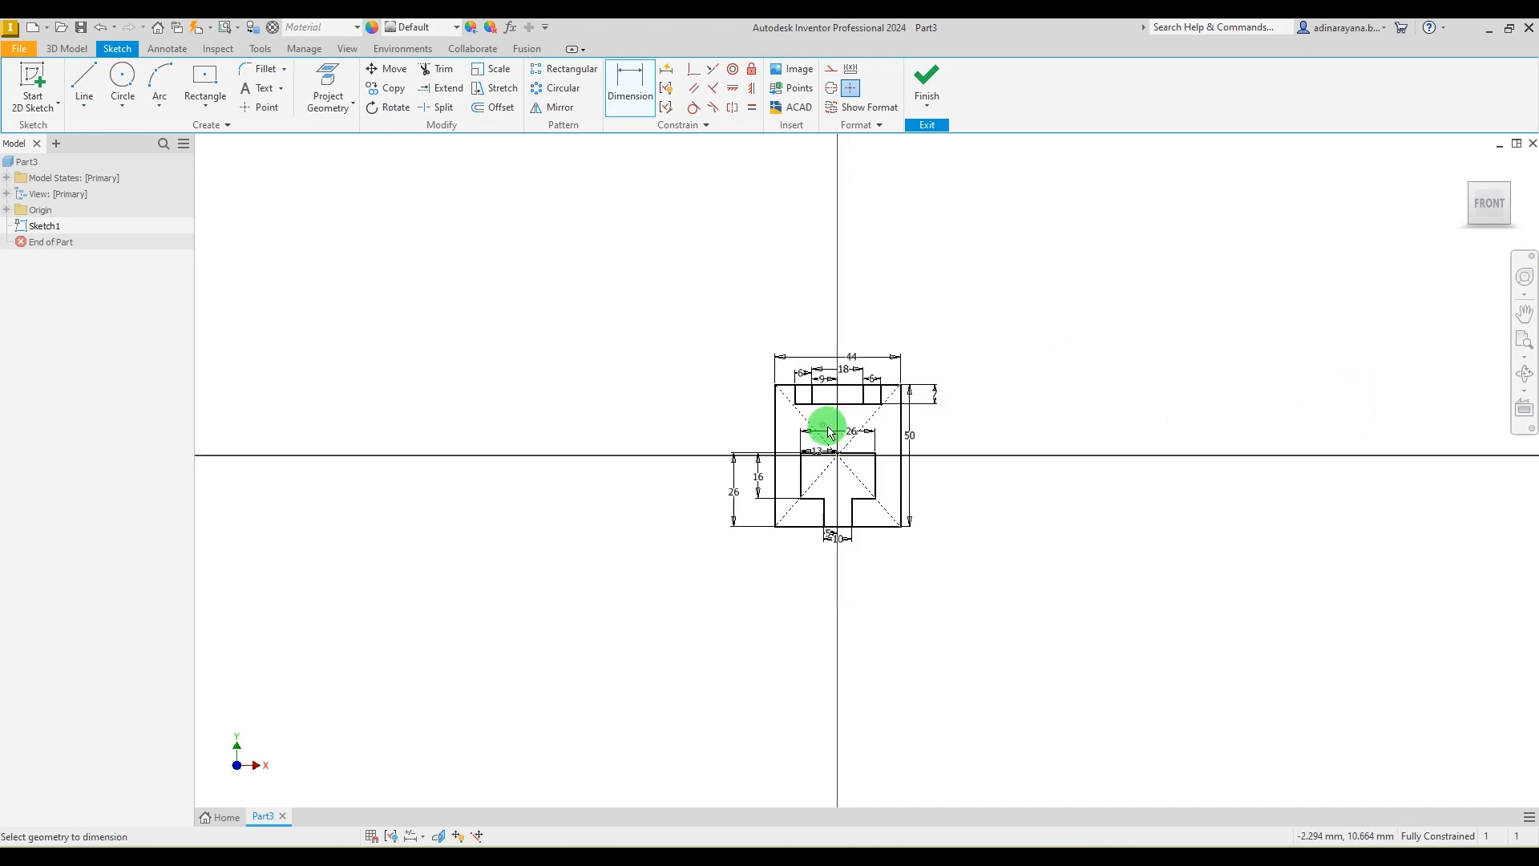
scroll(886, 461, "up", 3)
scroll(888, 459, "up", 4)
scroll(890, 457, "down", 3)
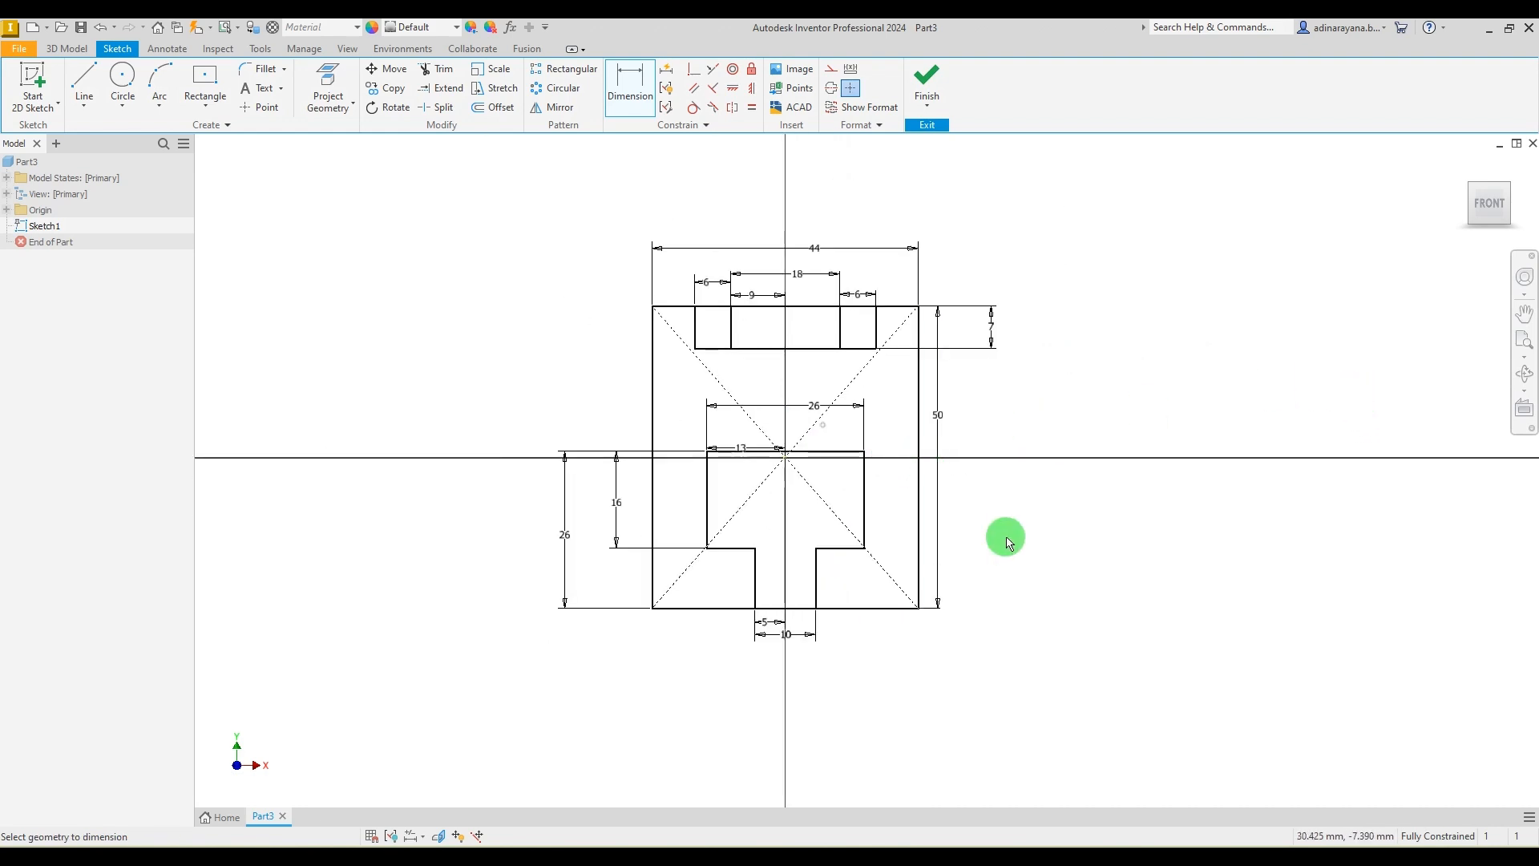
mouse_move(1071, 853)
left_click(926, 86)
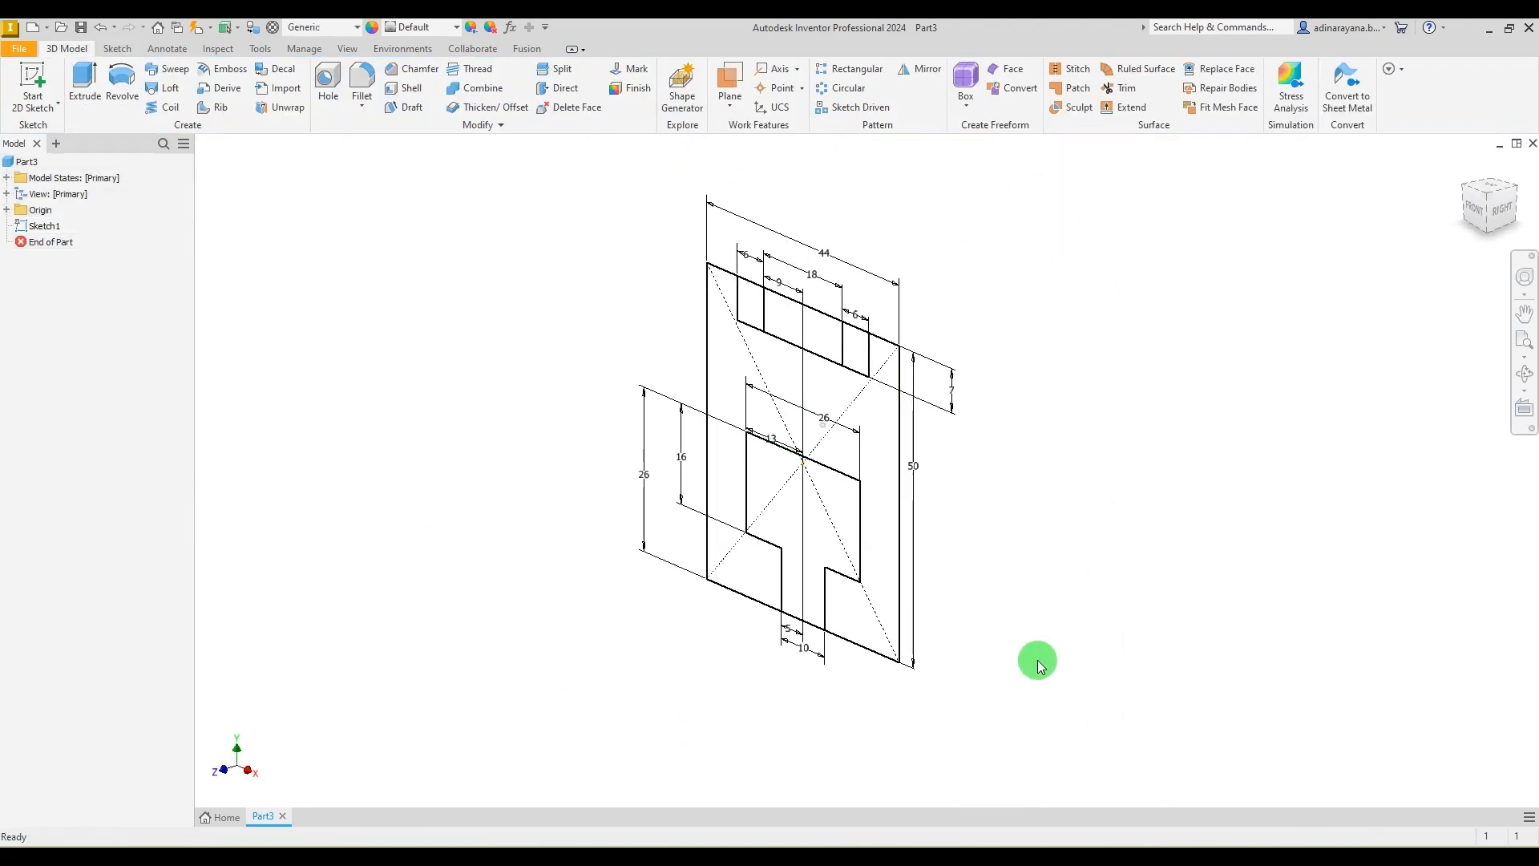
Extrude the block profile and both 6 mm top strips symmetrically by 54 mm, as in the reference drawing, and continue with another extrusion.
left_click(1064, 858)
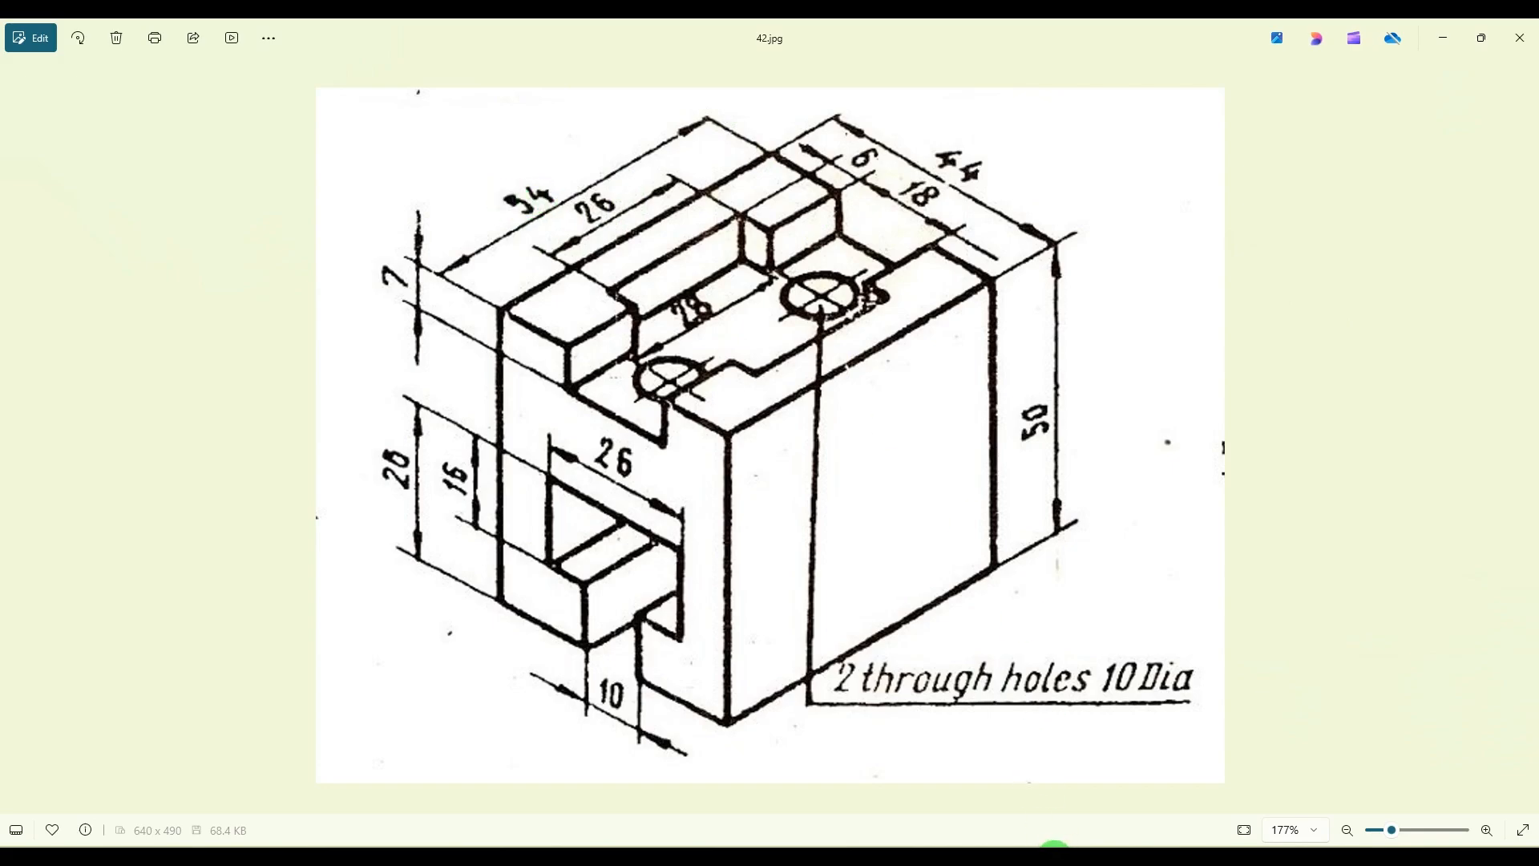
left_click(1031, 842)
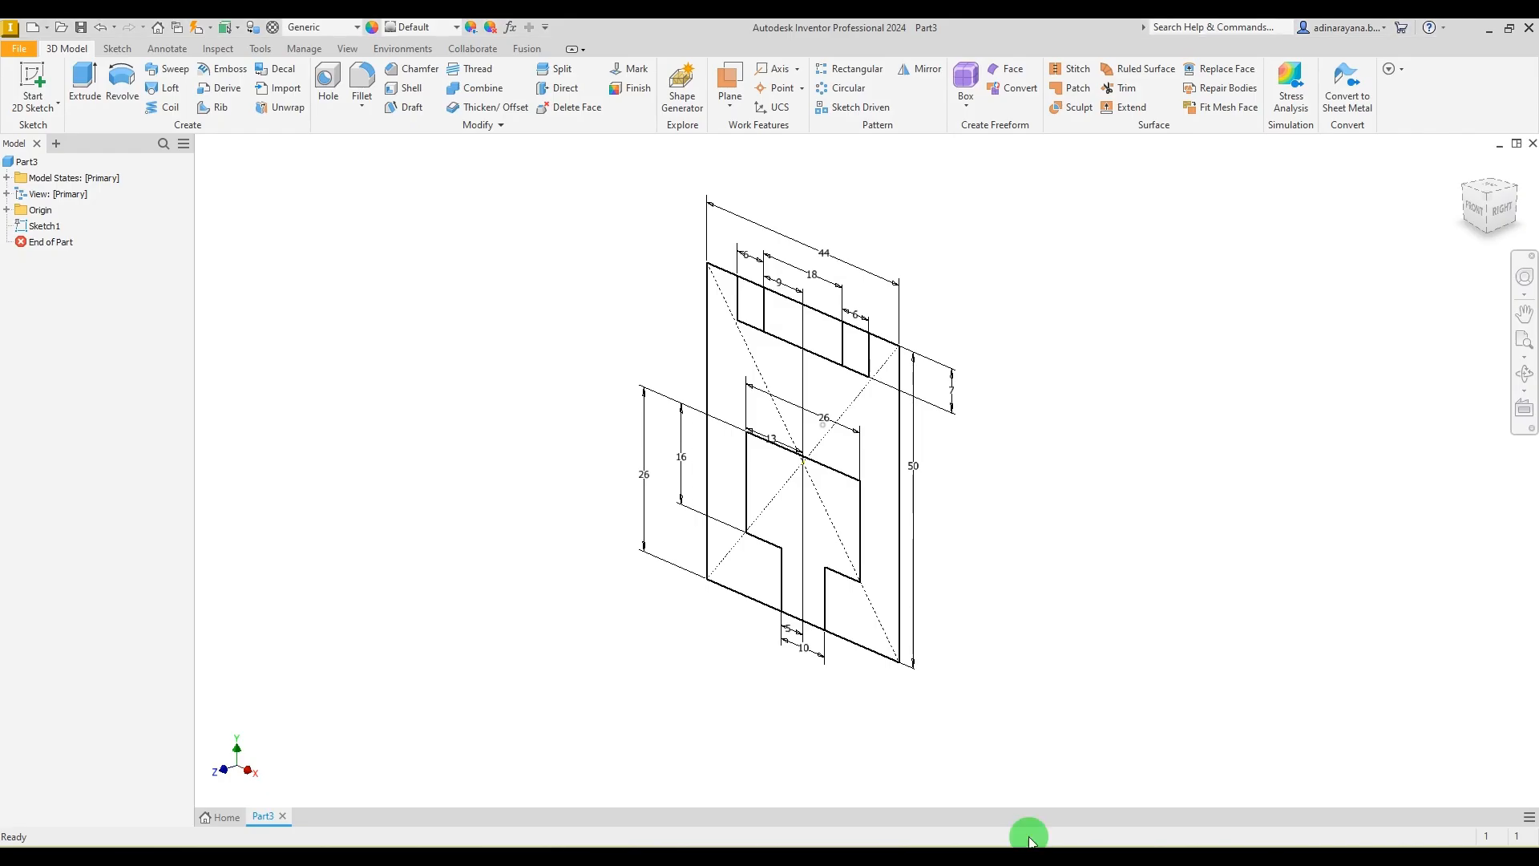
left_click(84, 83)
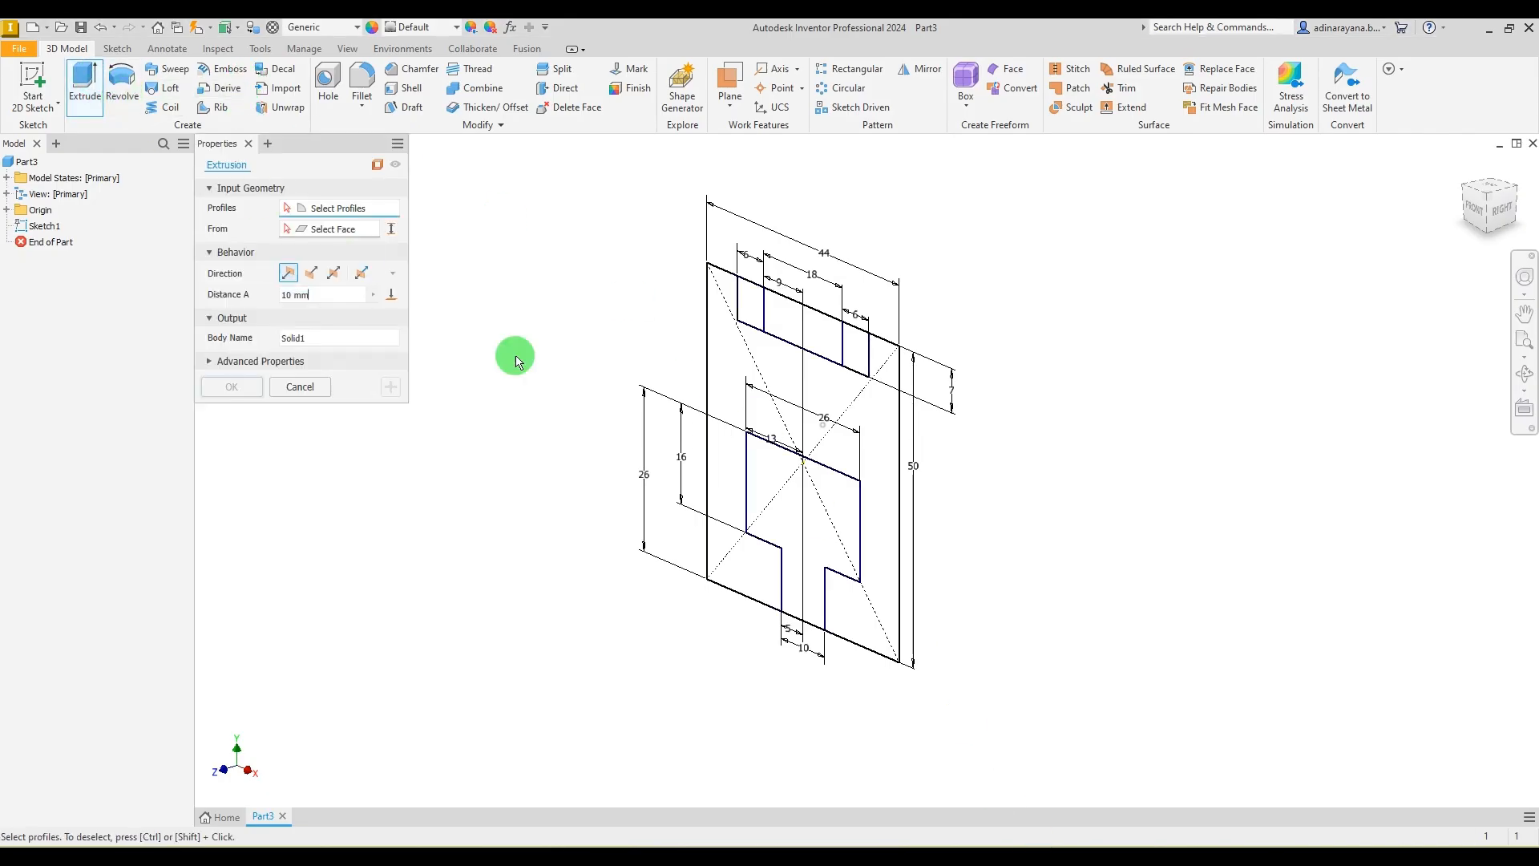
left_click(880, 454)
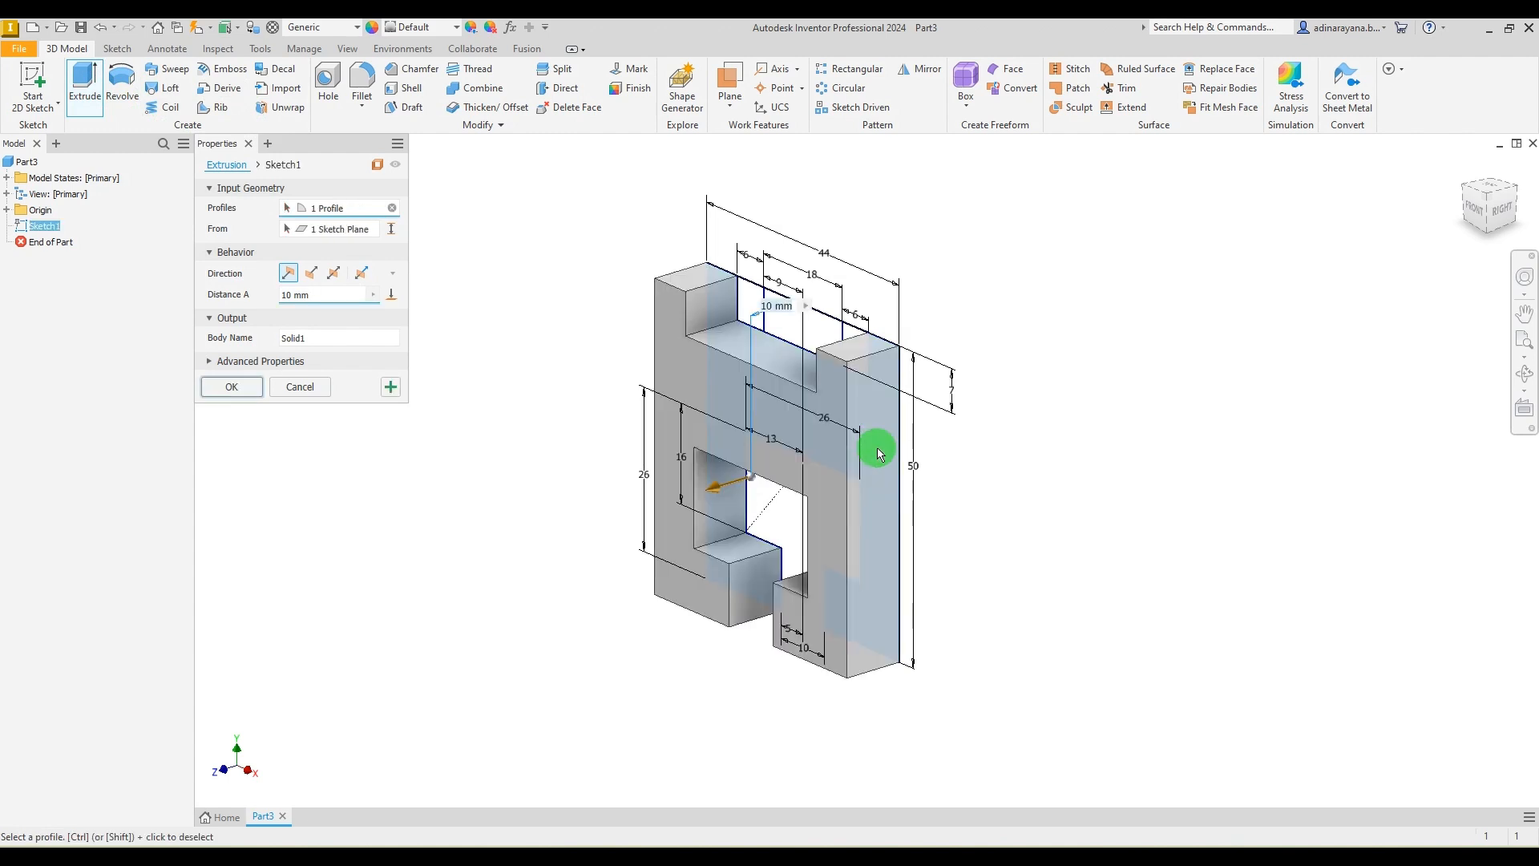
left_click(851, 338)
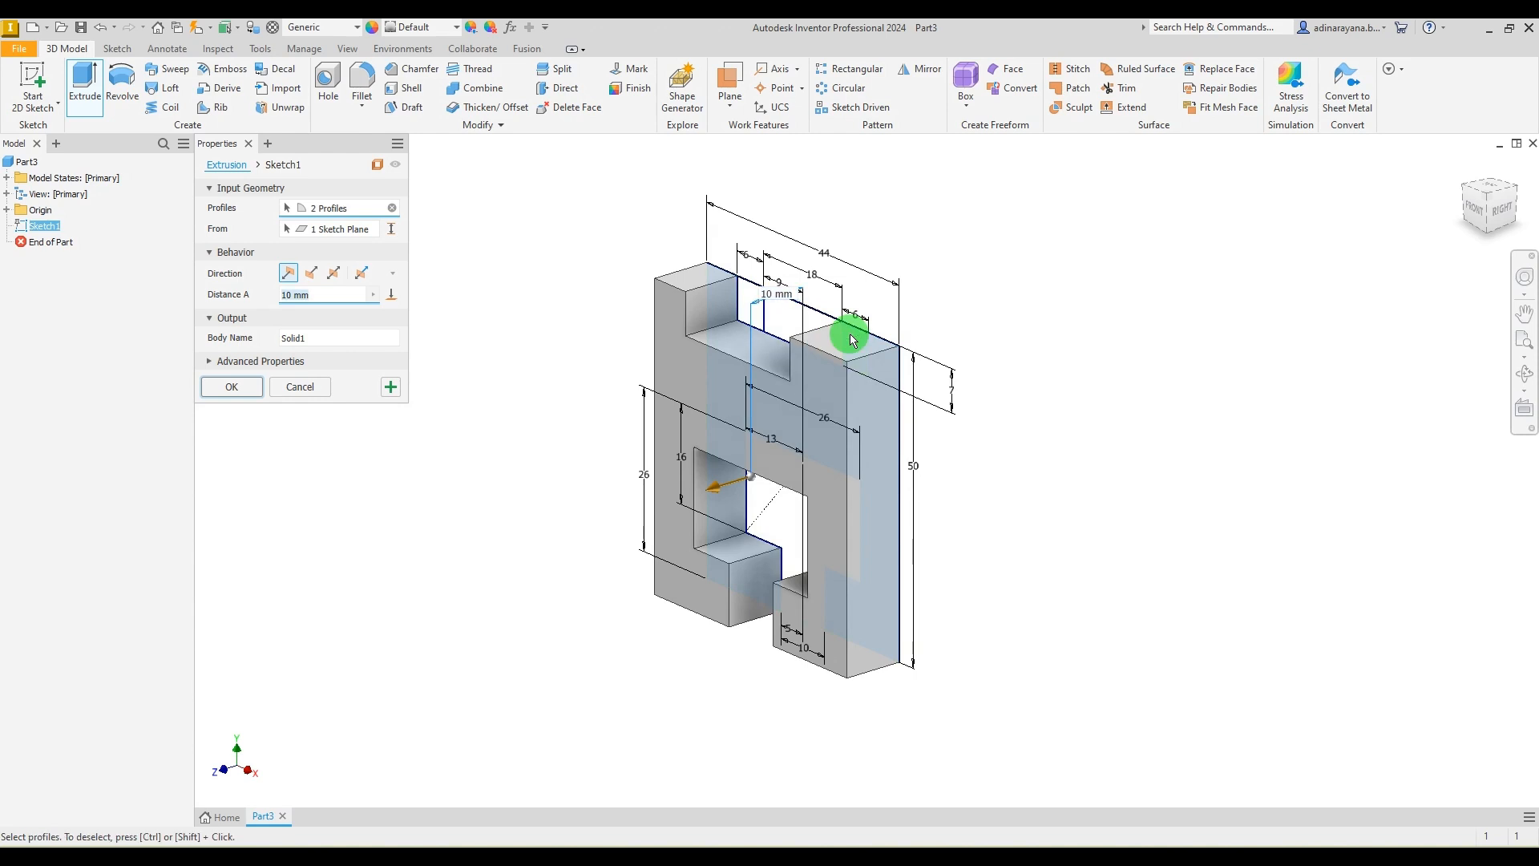
left_click(750, 302)
left_click(333, 272)
left_click_drag(328, 295, 247, 267)
type("54")
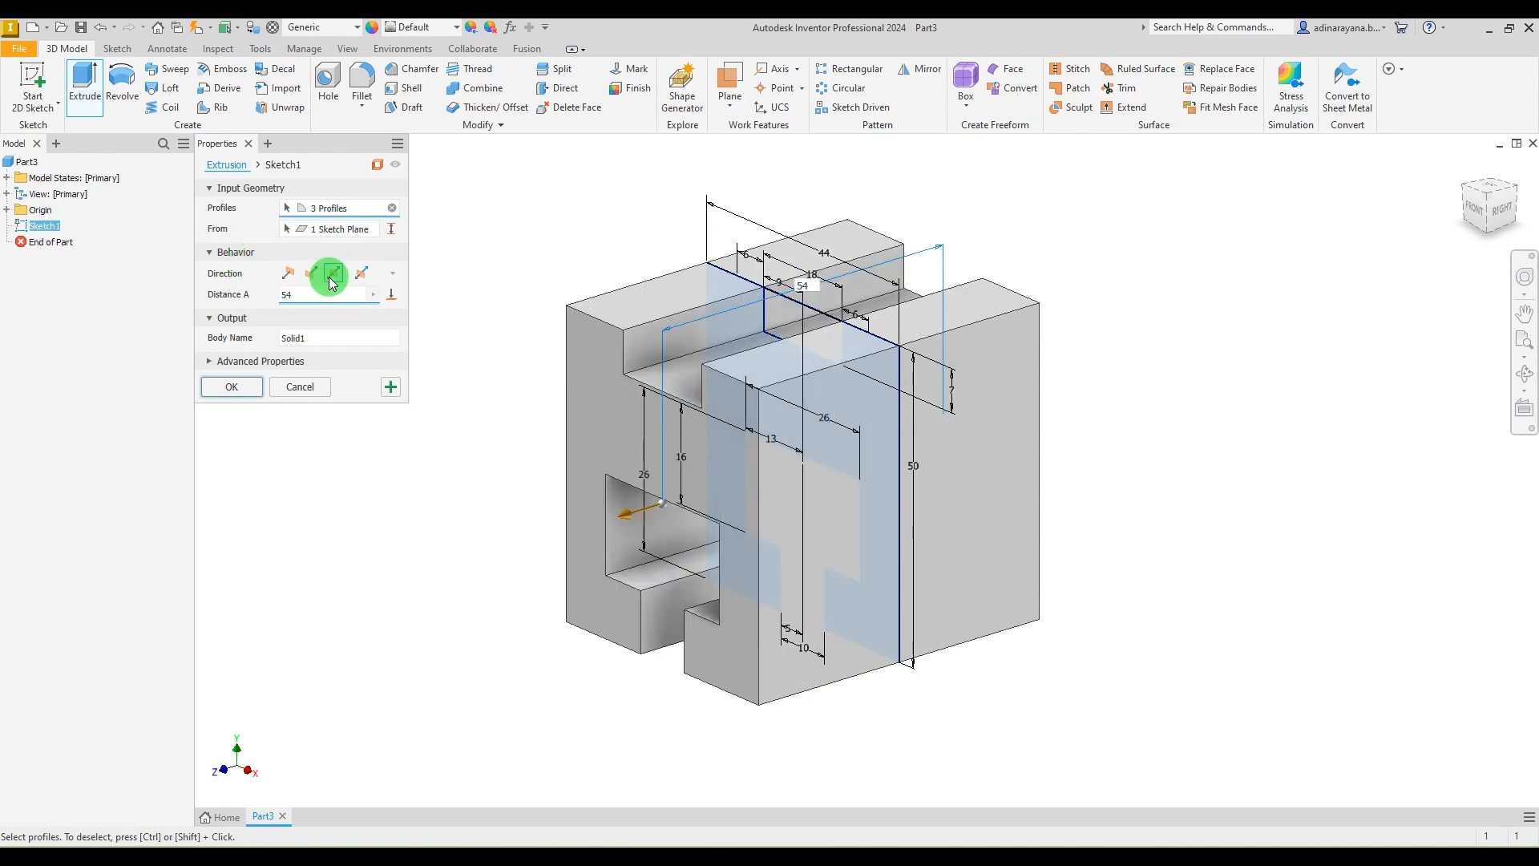
left_click(1072, 855)
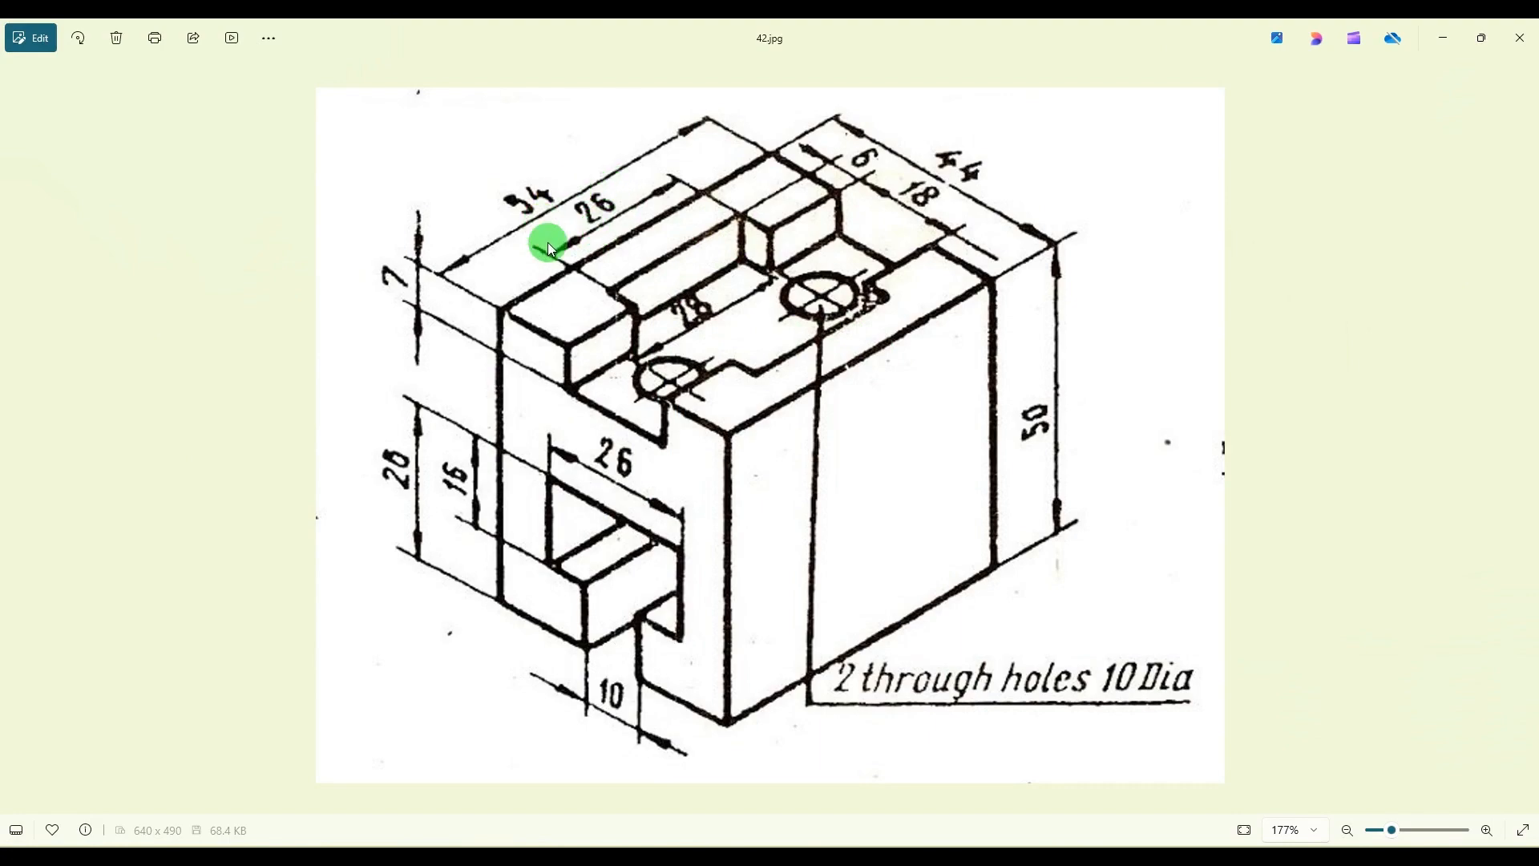
left_click(1030, 856)
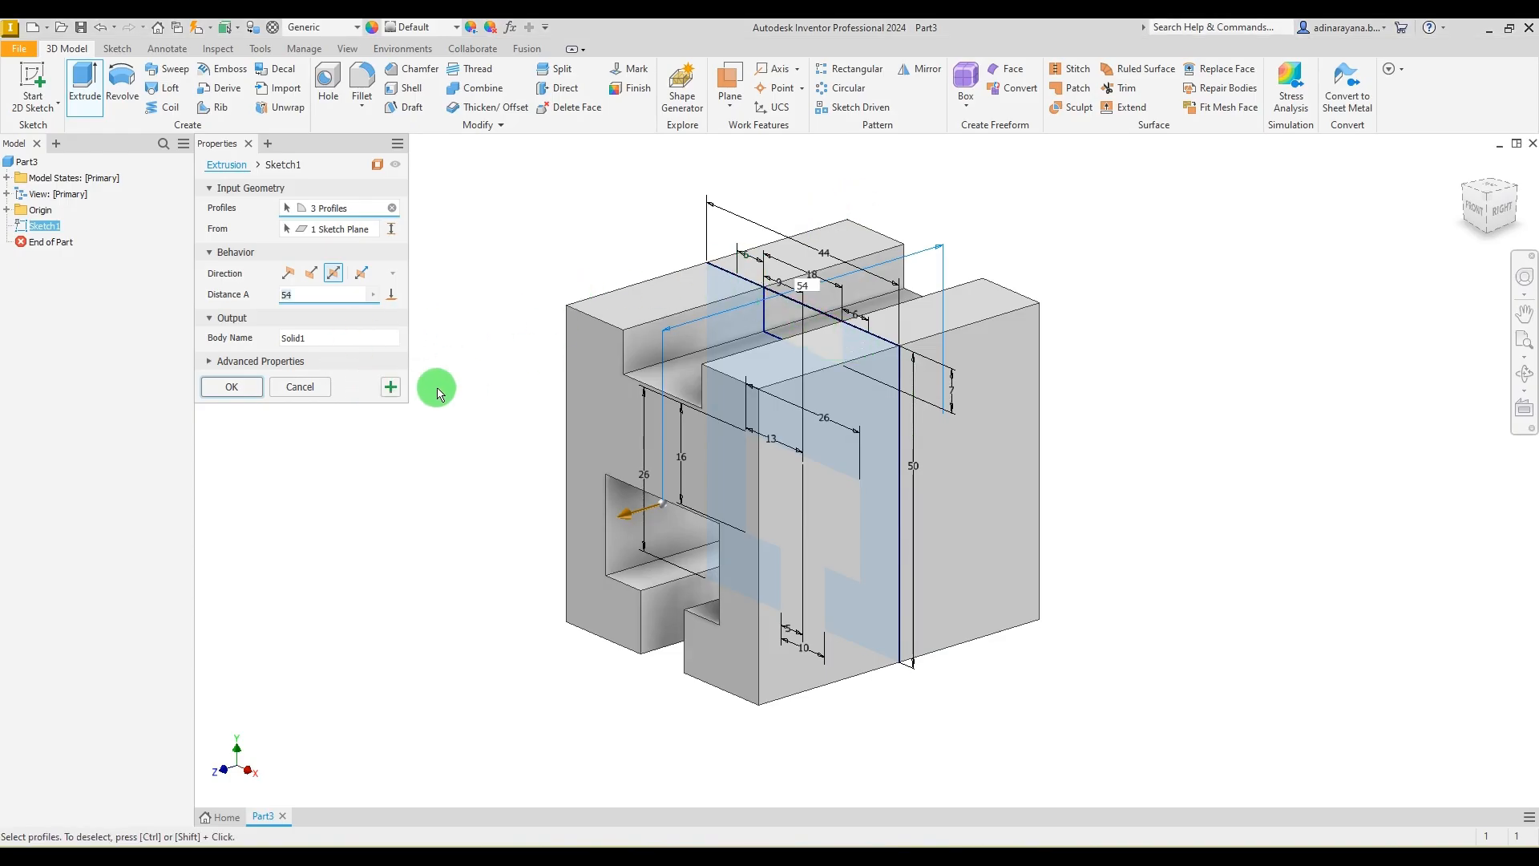
left_click(401, 391)
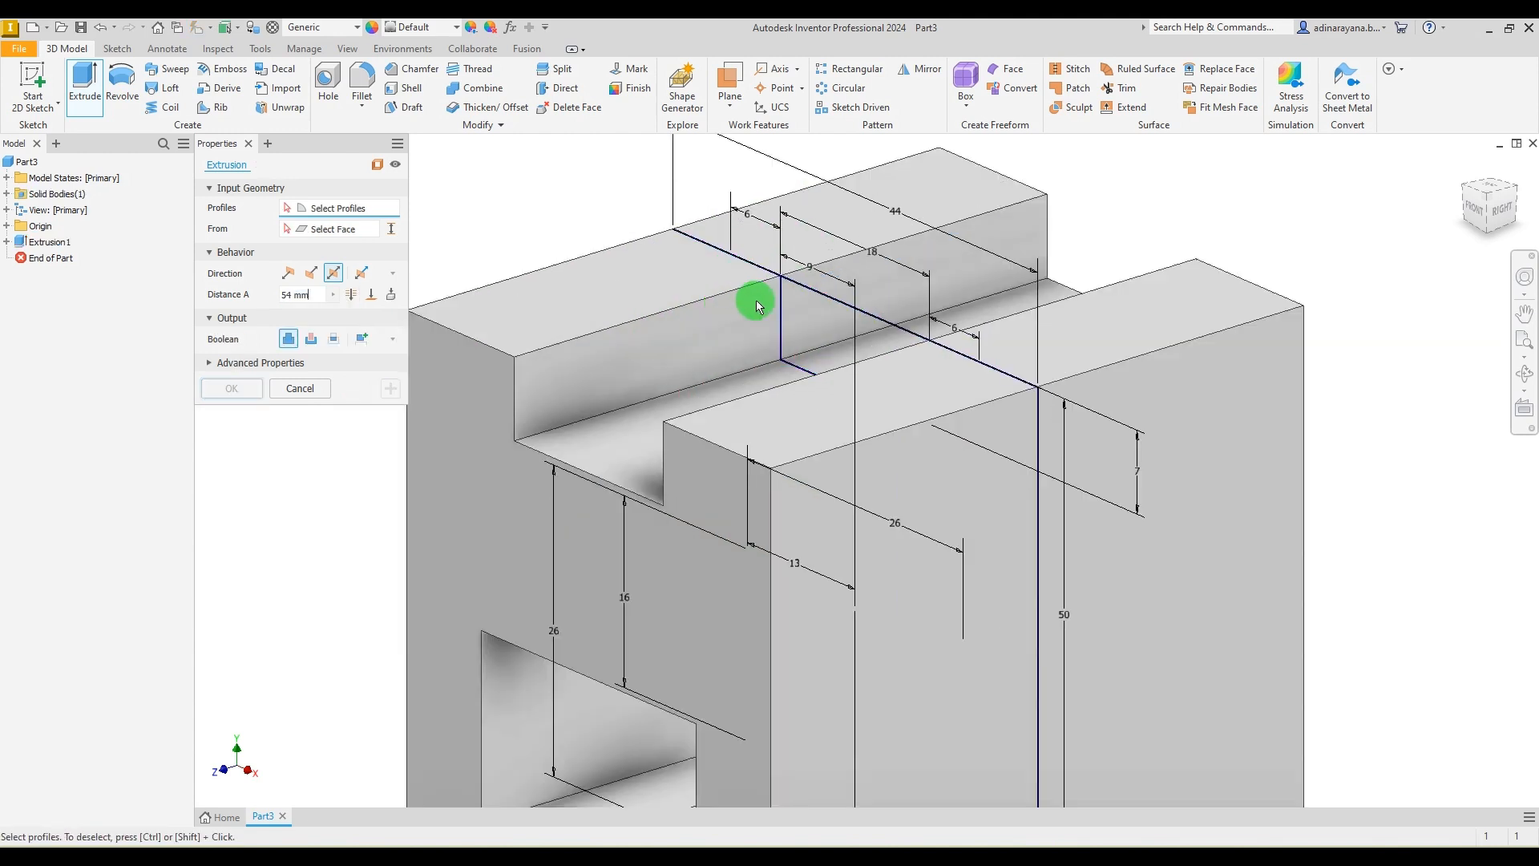
Cut the two 6 mm strips beside the top slot with a symmetric 26 mm extrusion.
scroll(730, 309, "down", 3)
left_click(753, 303)
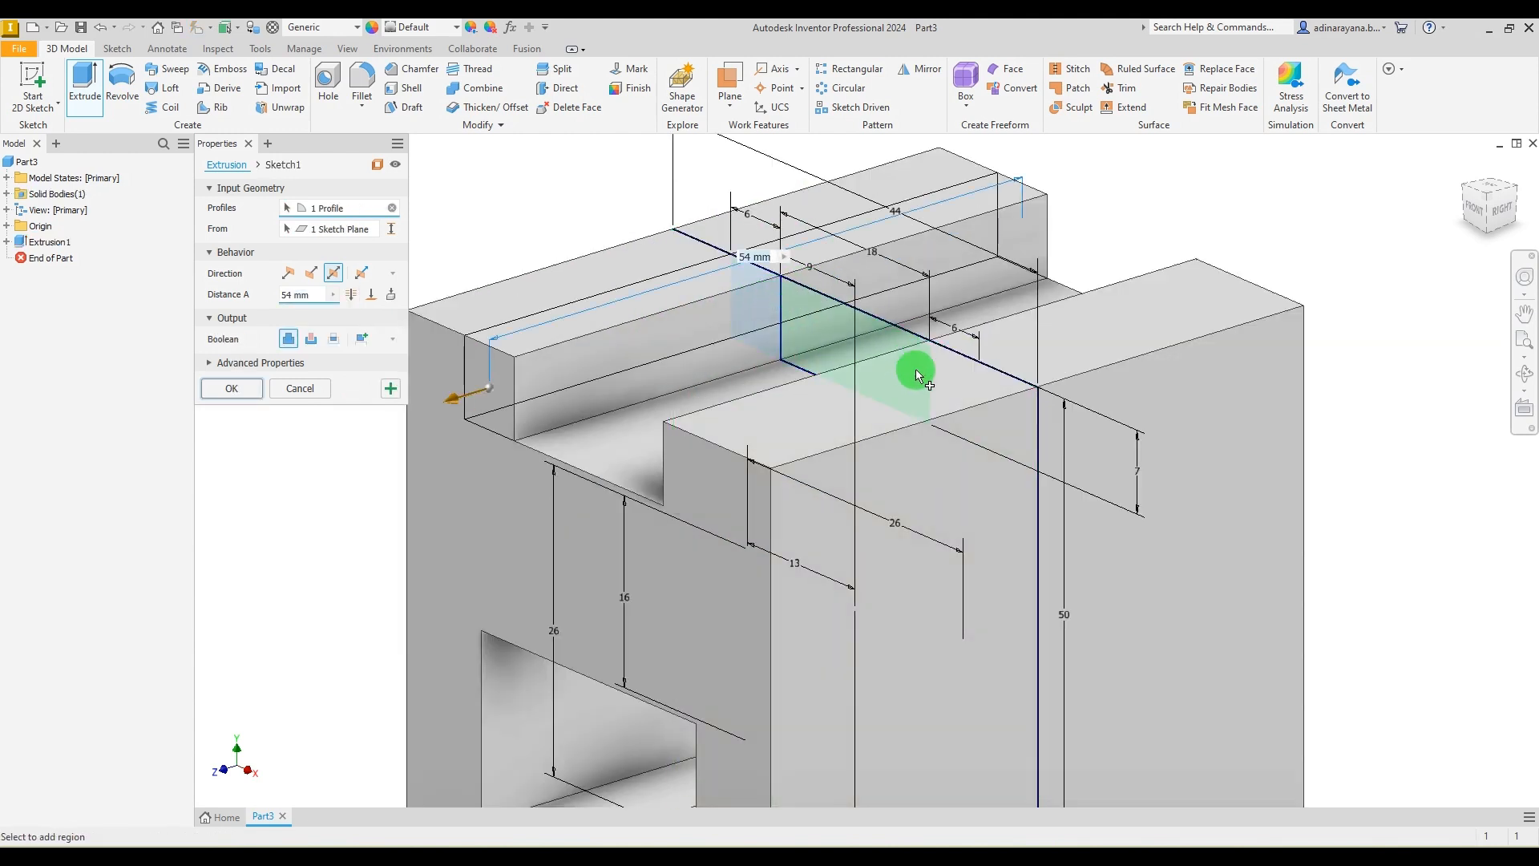
left_click(962, 387)
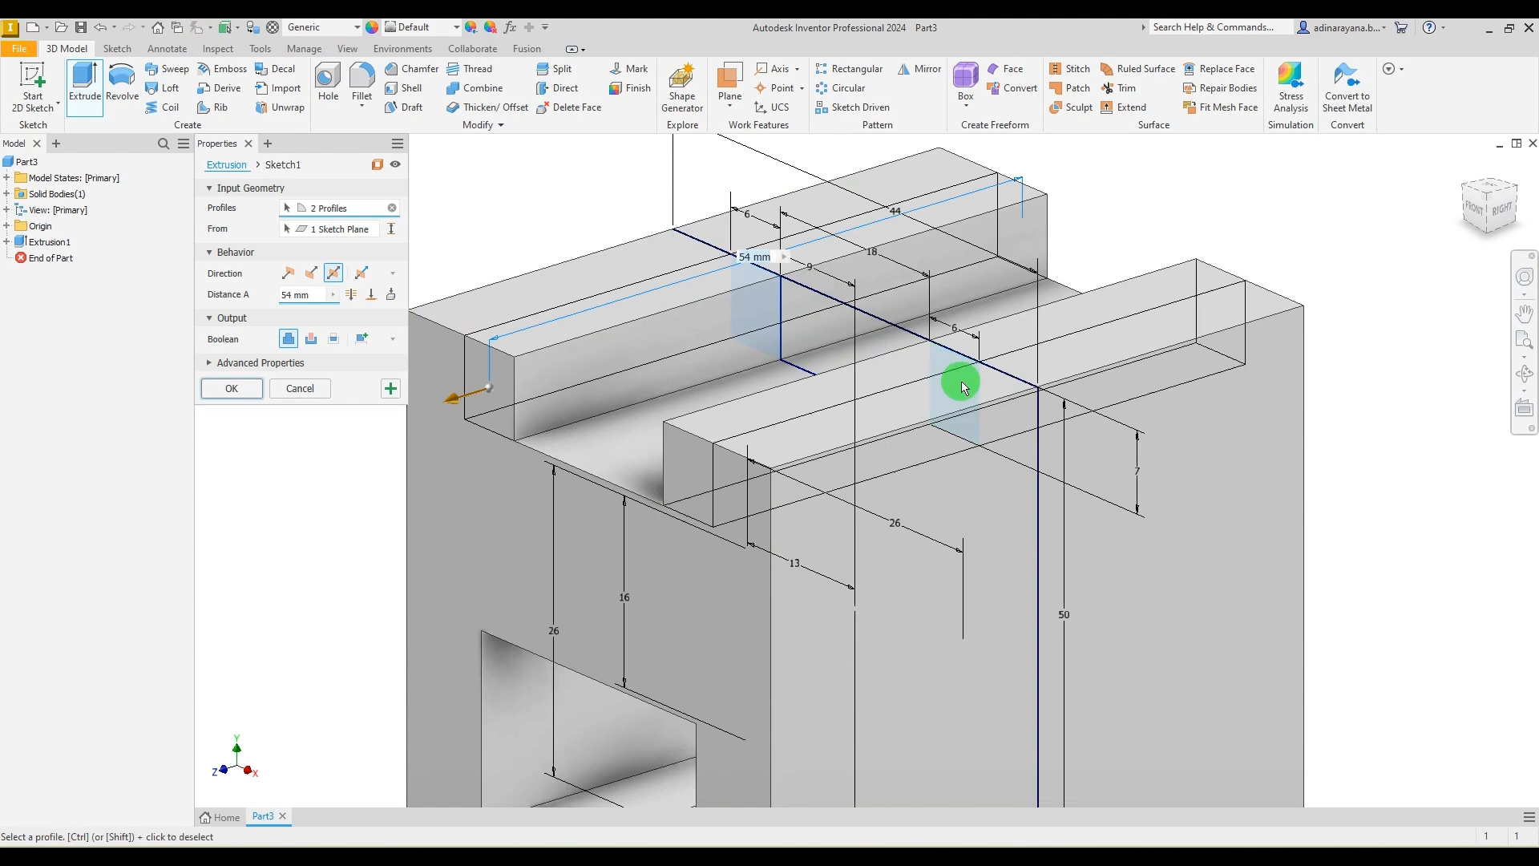
left_click(312, 340)
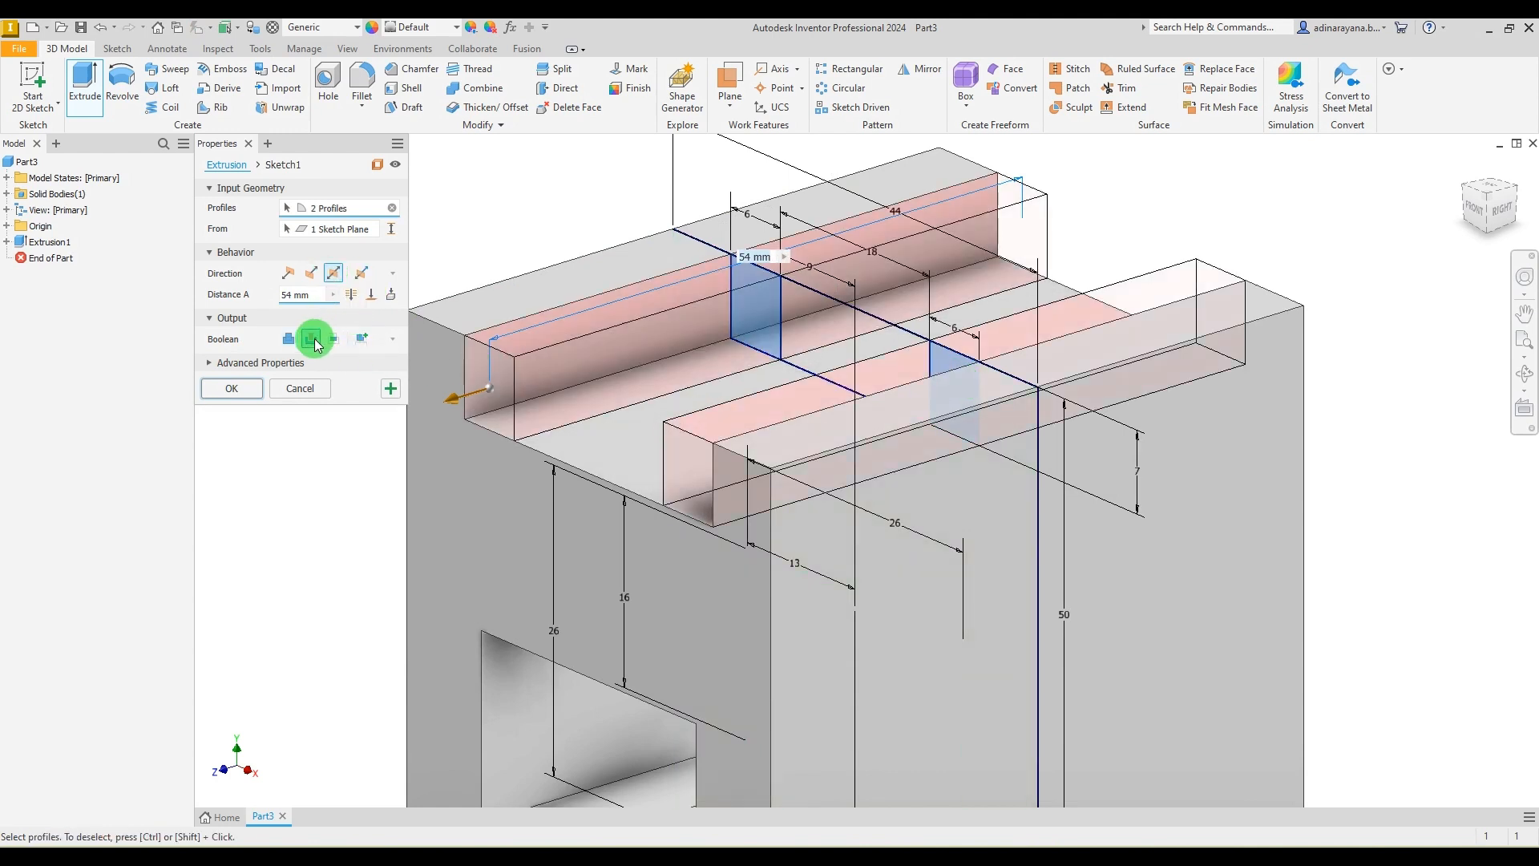
left_click(320, 295)
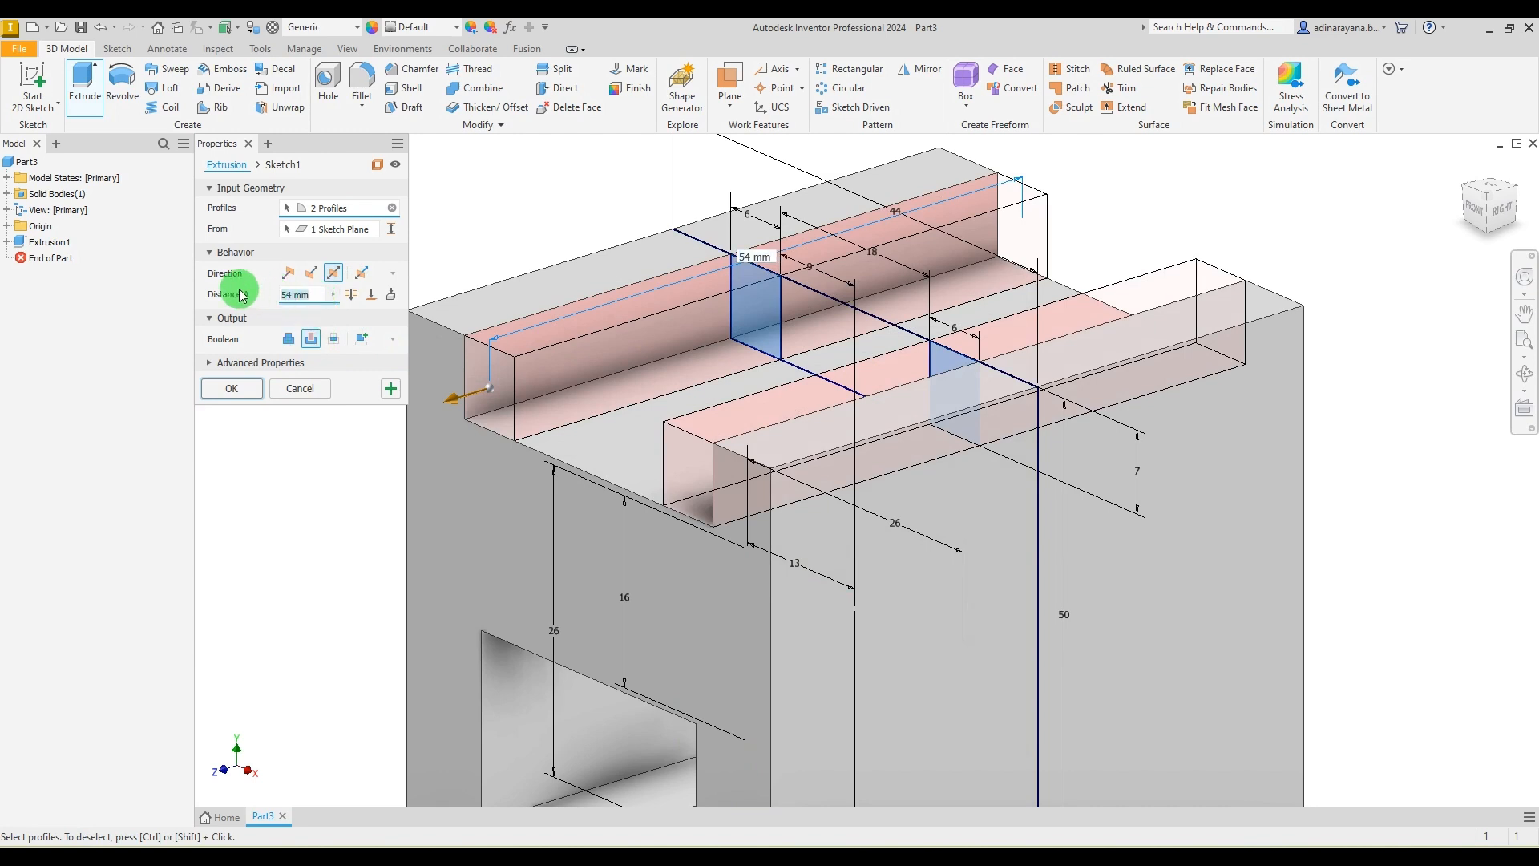
type("26")
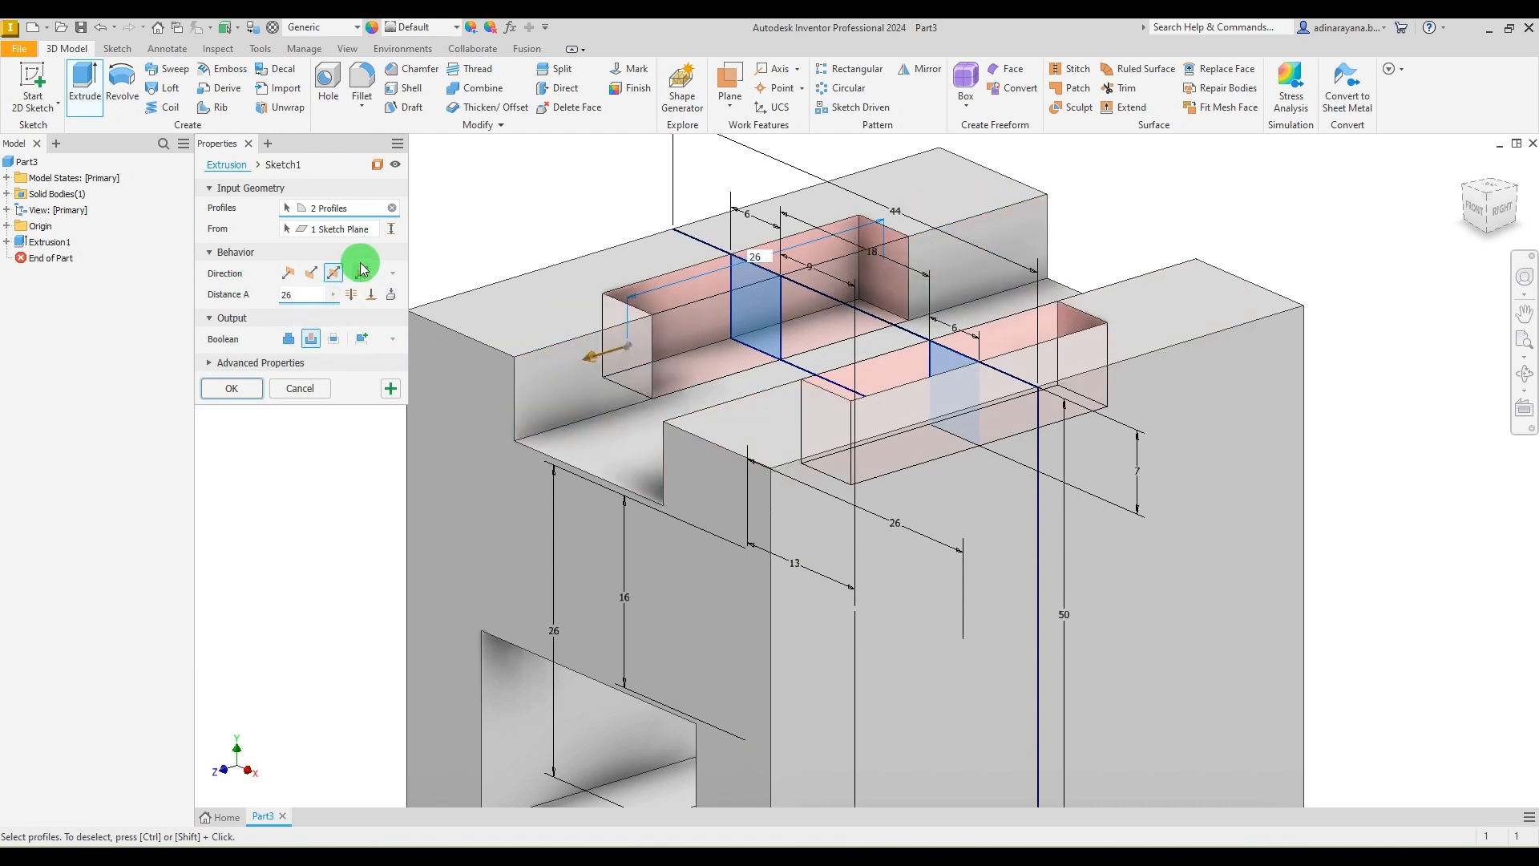
scroll(779, 396, "down", 5)
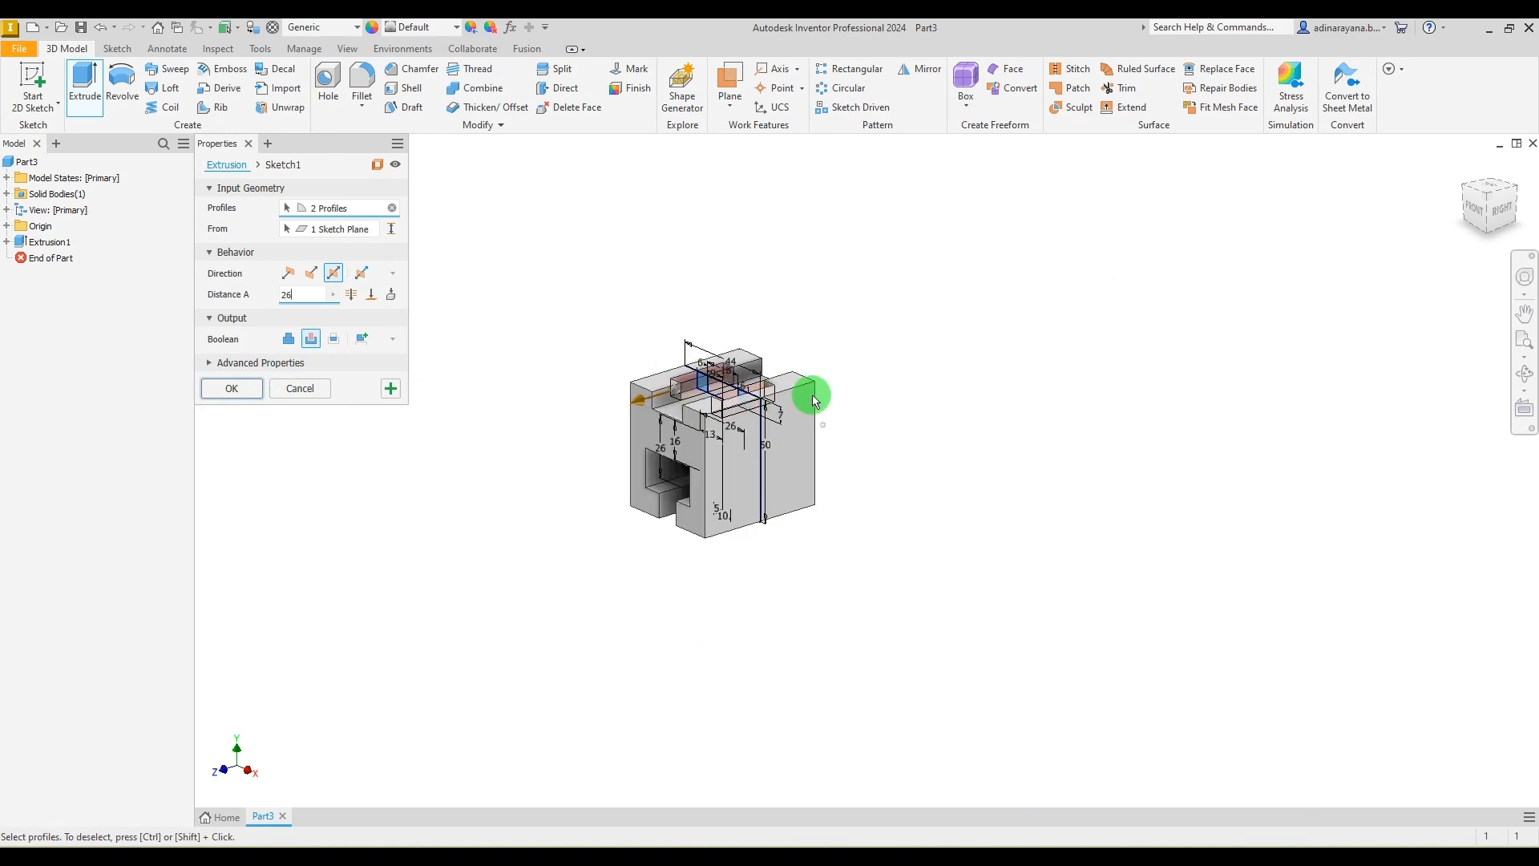
left_click(232, 388)
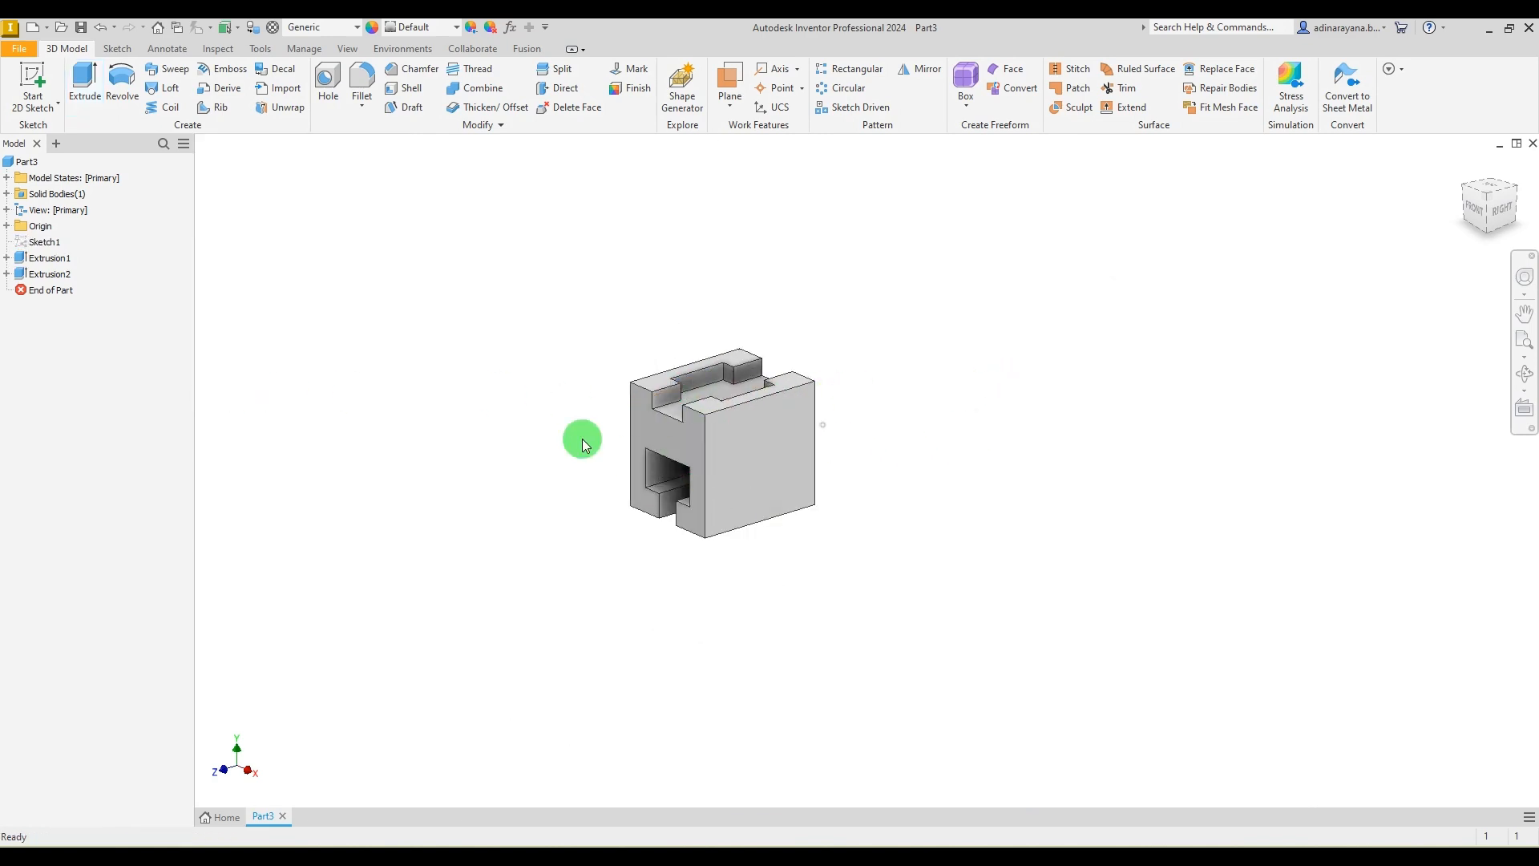
Check the hole layout in reference drawing 42.jpg and start a sketch on the top slot's floor face.
scroll(633, 463, "up", 5)
scroll(738, 433, "down", 5)
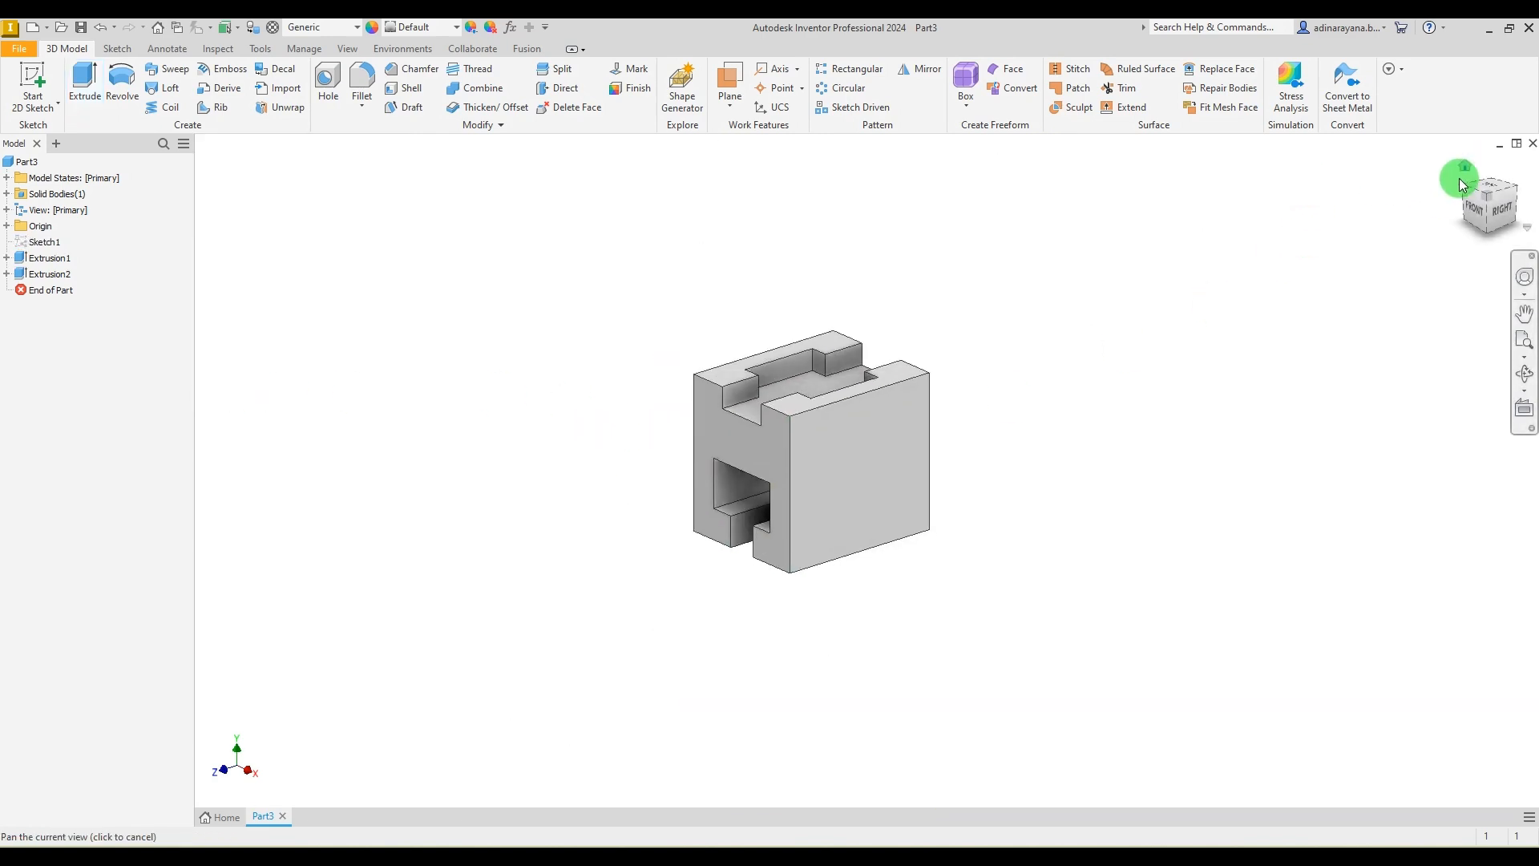
left_click(1466, 168)
key("alt+Tab")
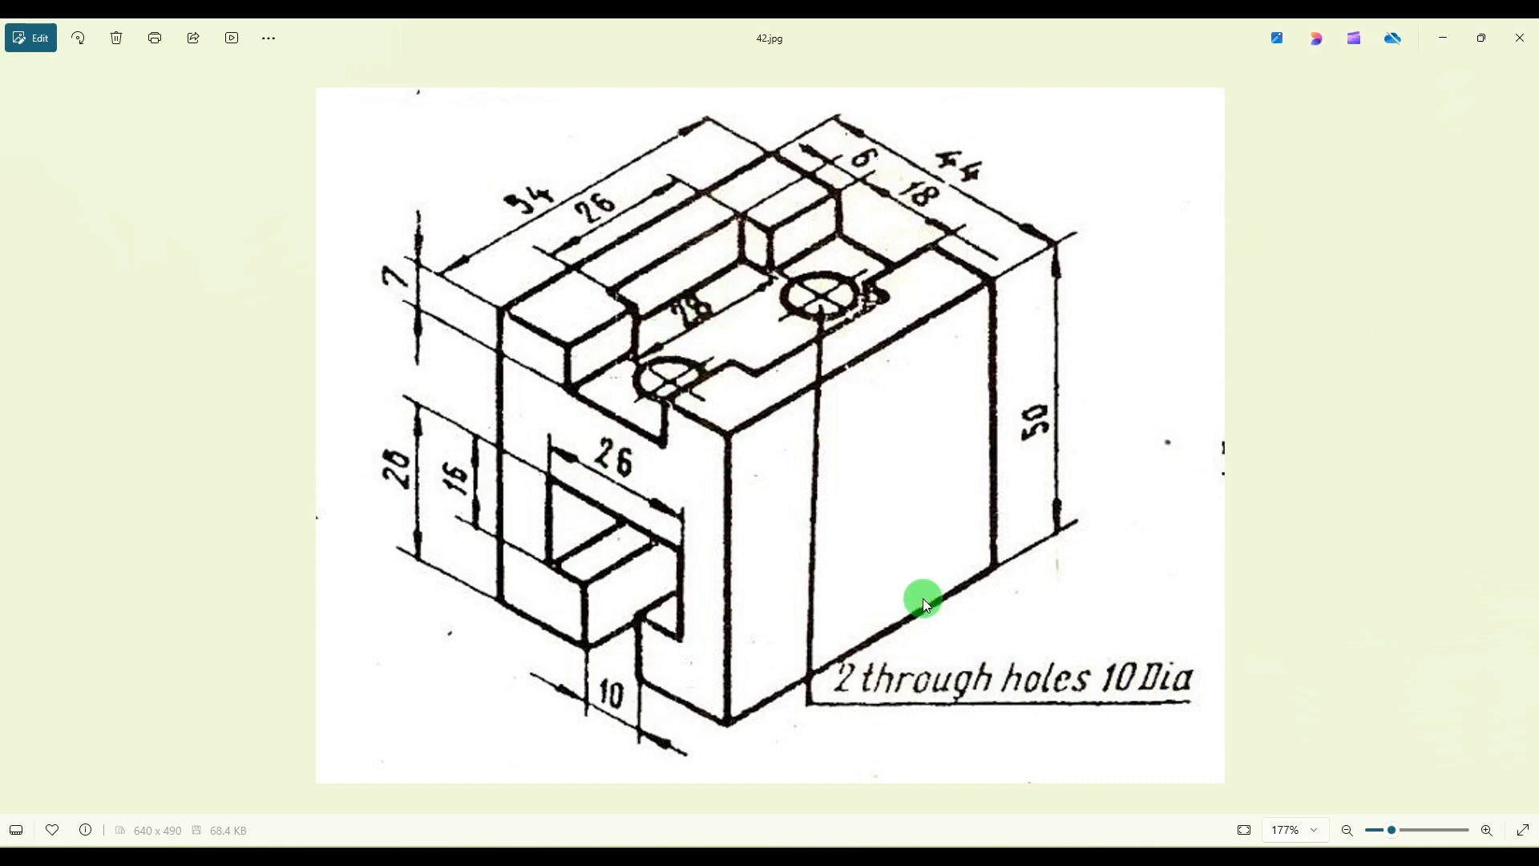
key("alt+Tab")
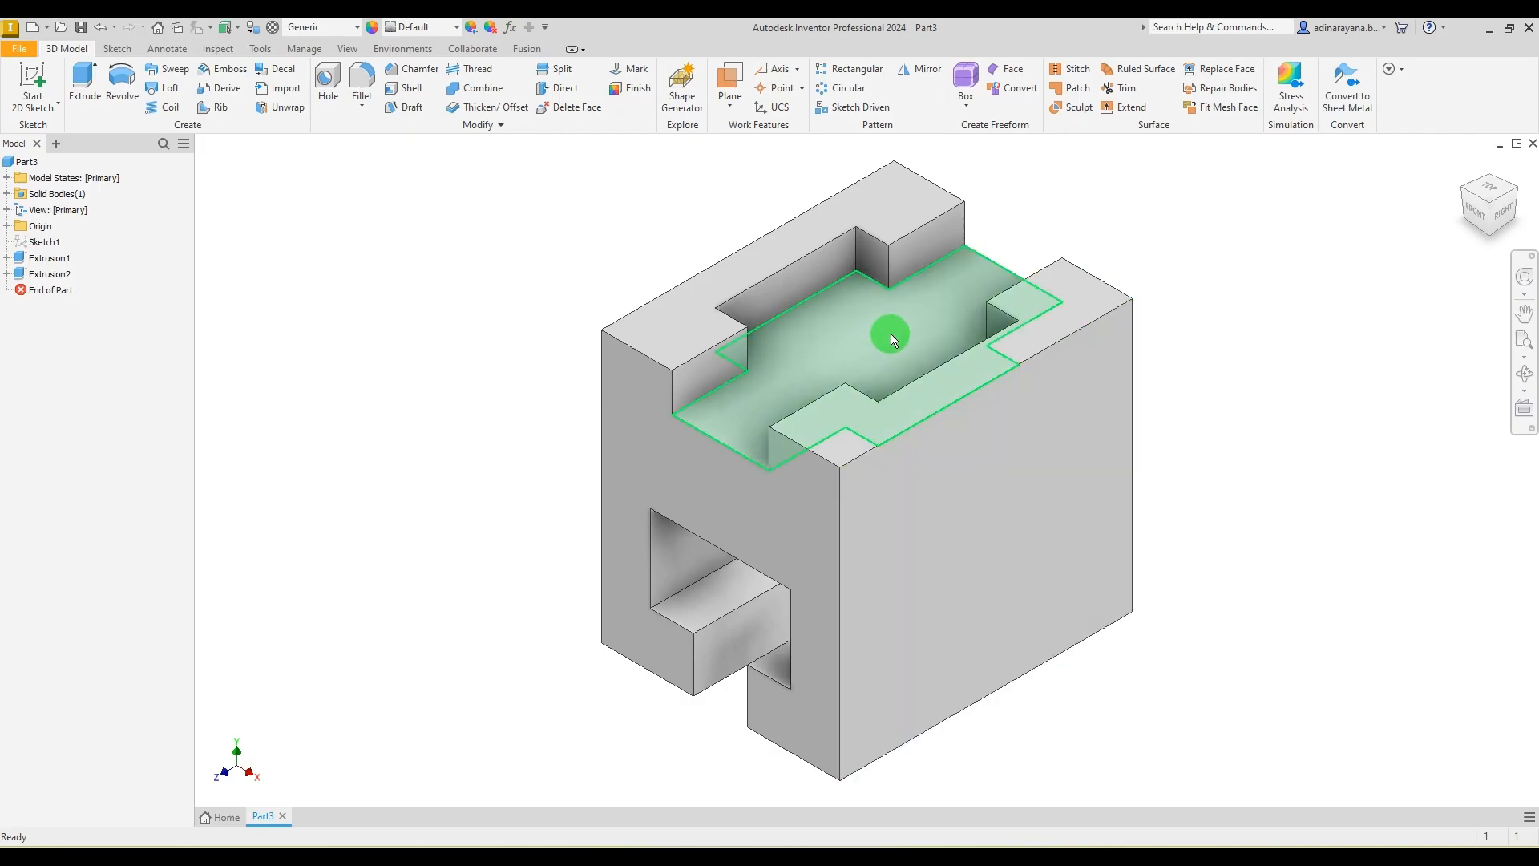
left_click(858, 336)
left_click(30, 89)
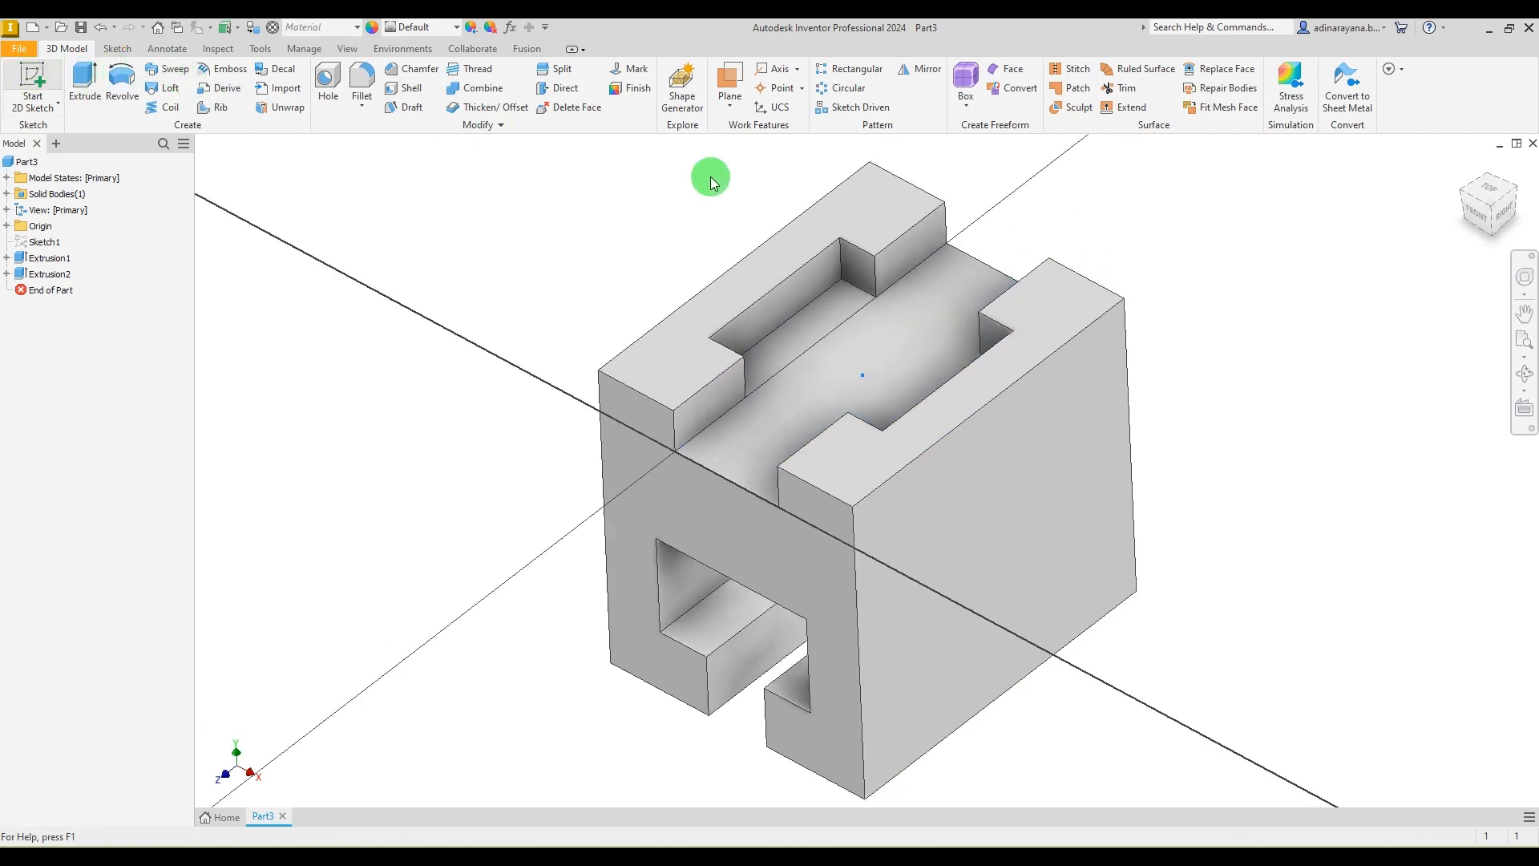
Draw two 10 mm diameter circles on the slot floor's centreline, one near each open end.
left_click(123, 80)
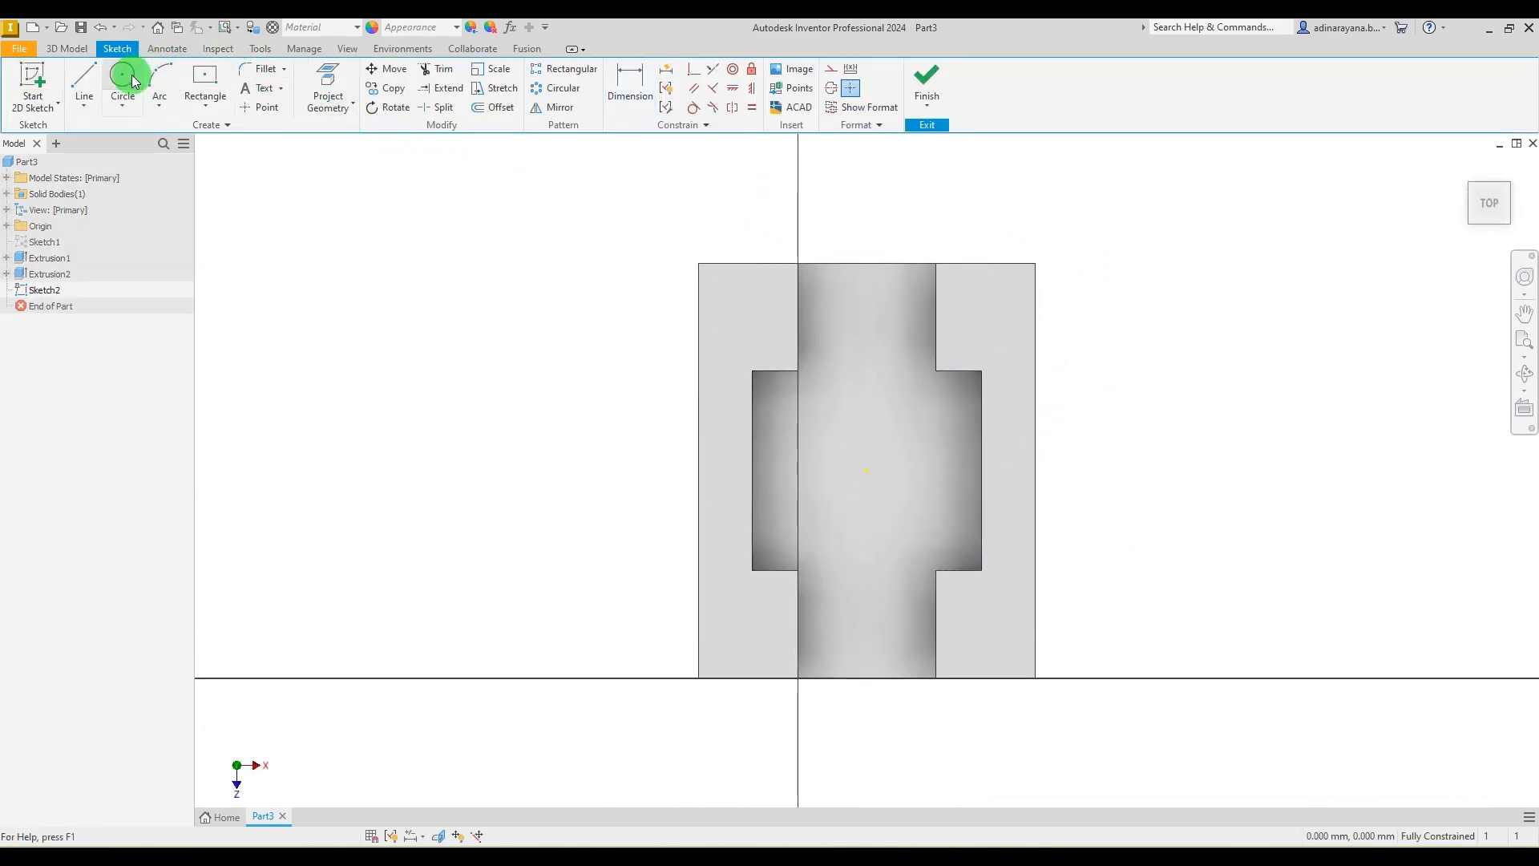
left_click(866, 352)
type("10")
key("Return")
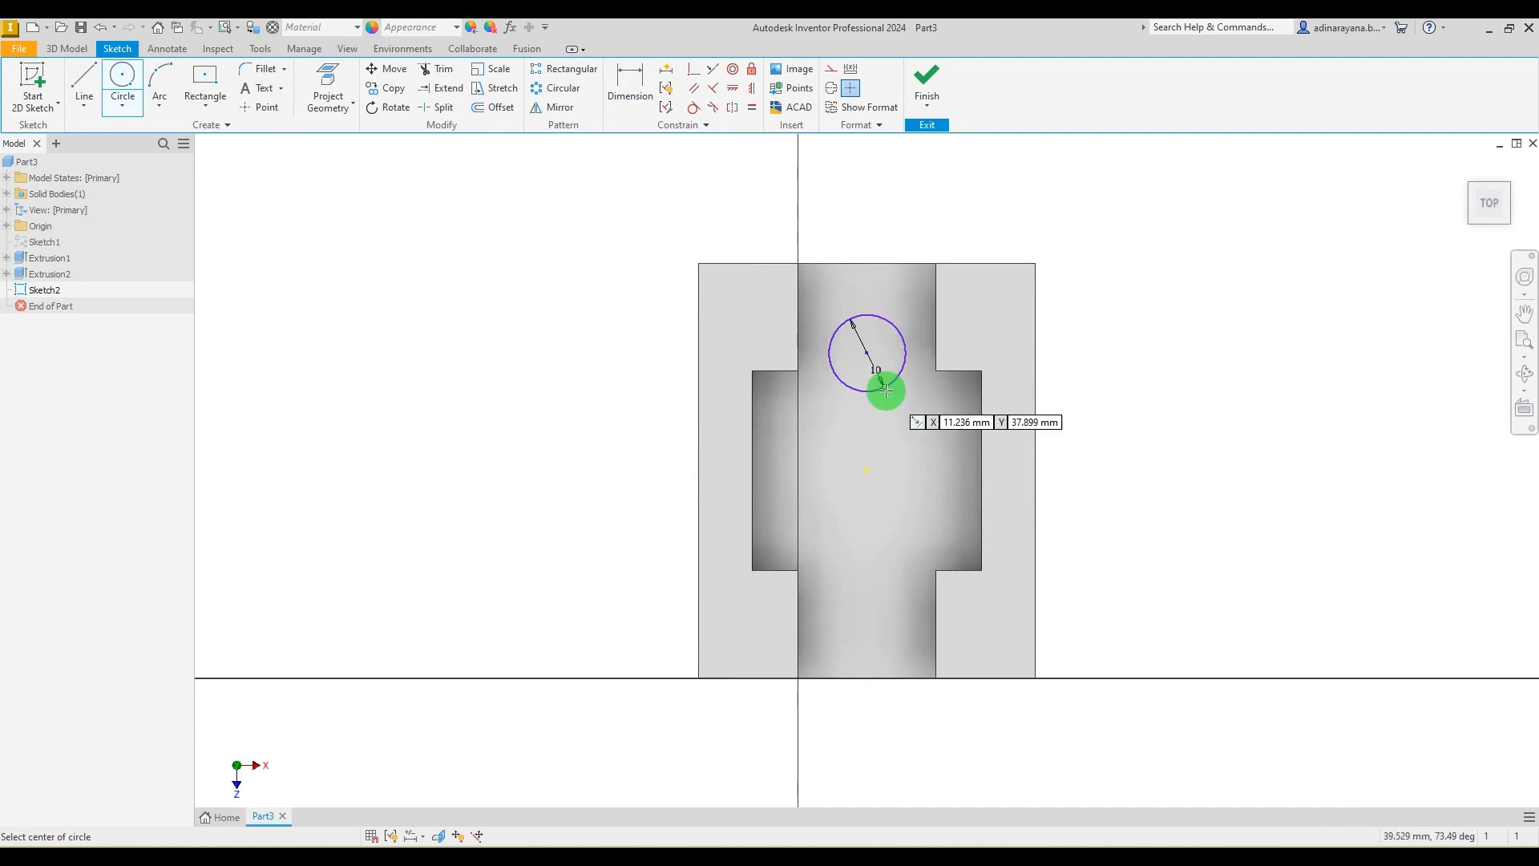
left_click(867, 626)
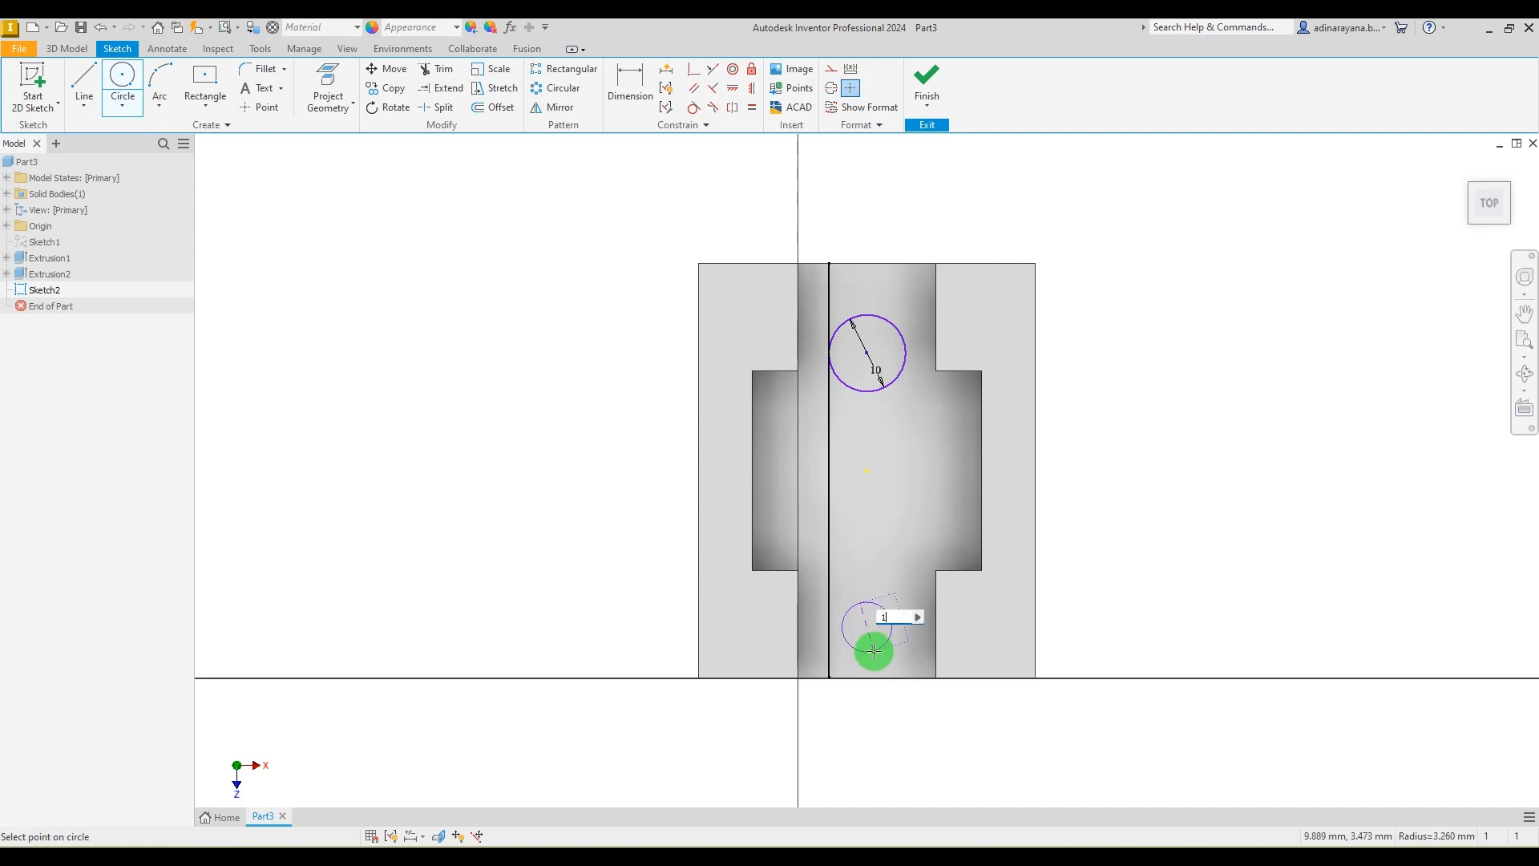
type("10")
key("Return")
key("Escape")
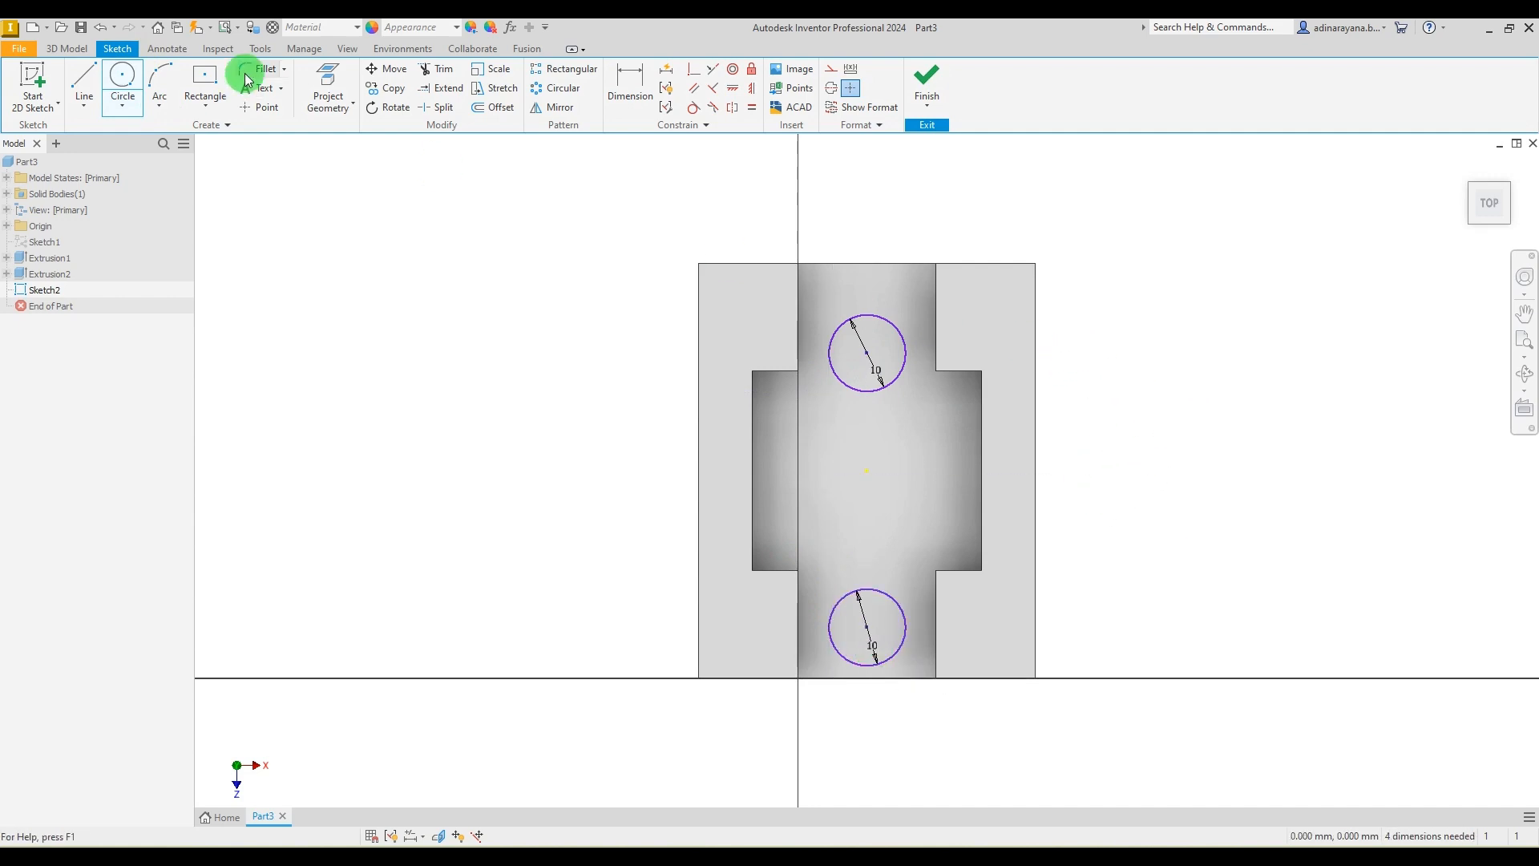
Dimension the distance between the two circle centres to 28 mm, as in the reference drawing.
left_click(625, 95)
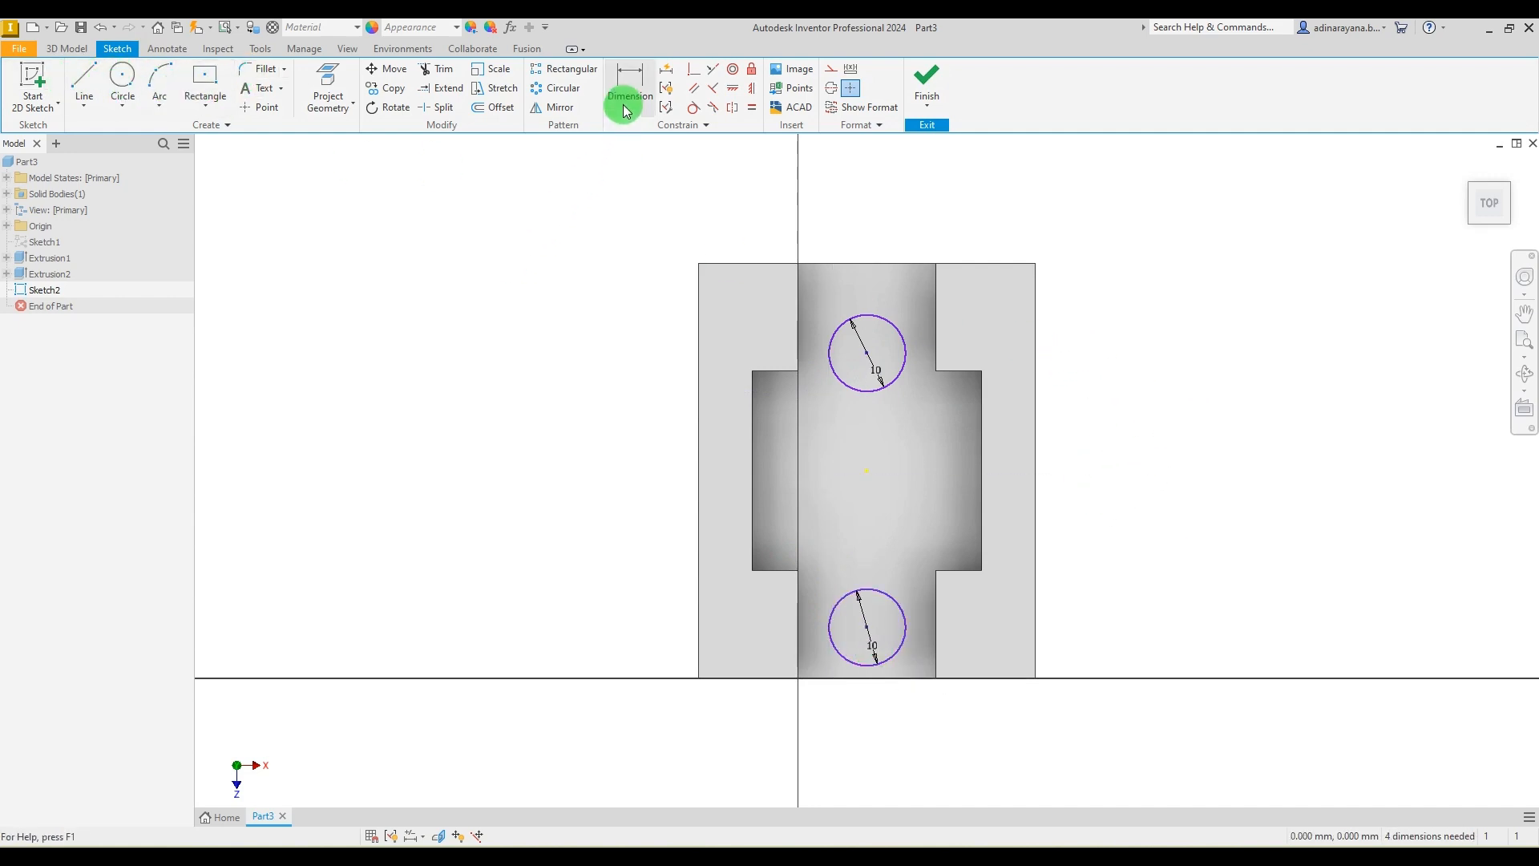
left_click(1034, 852)
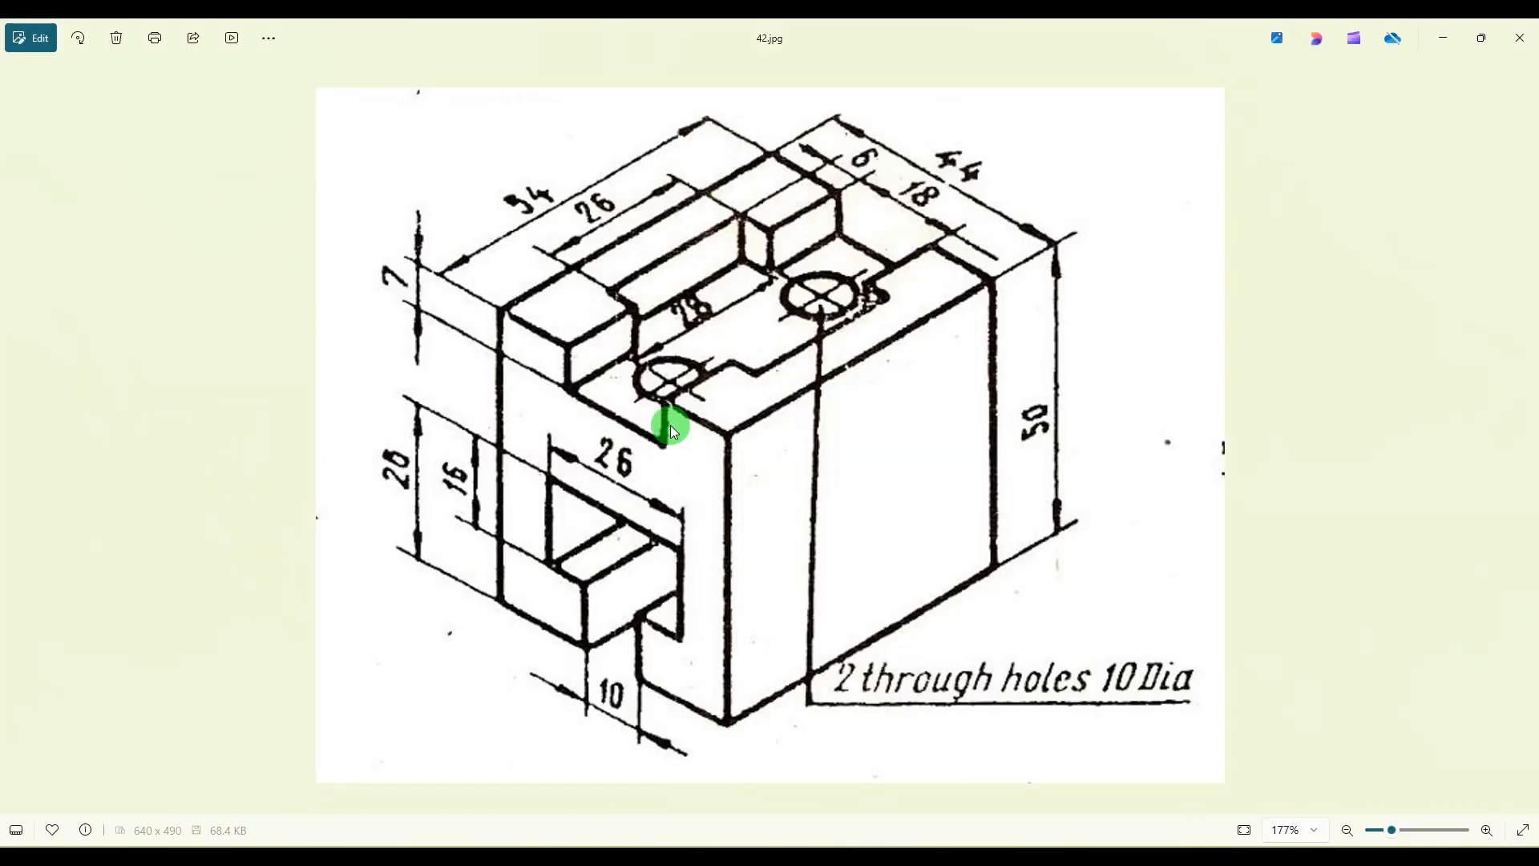
key("alt+Tab")
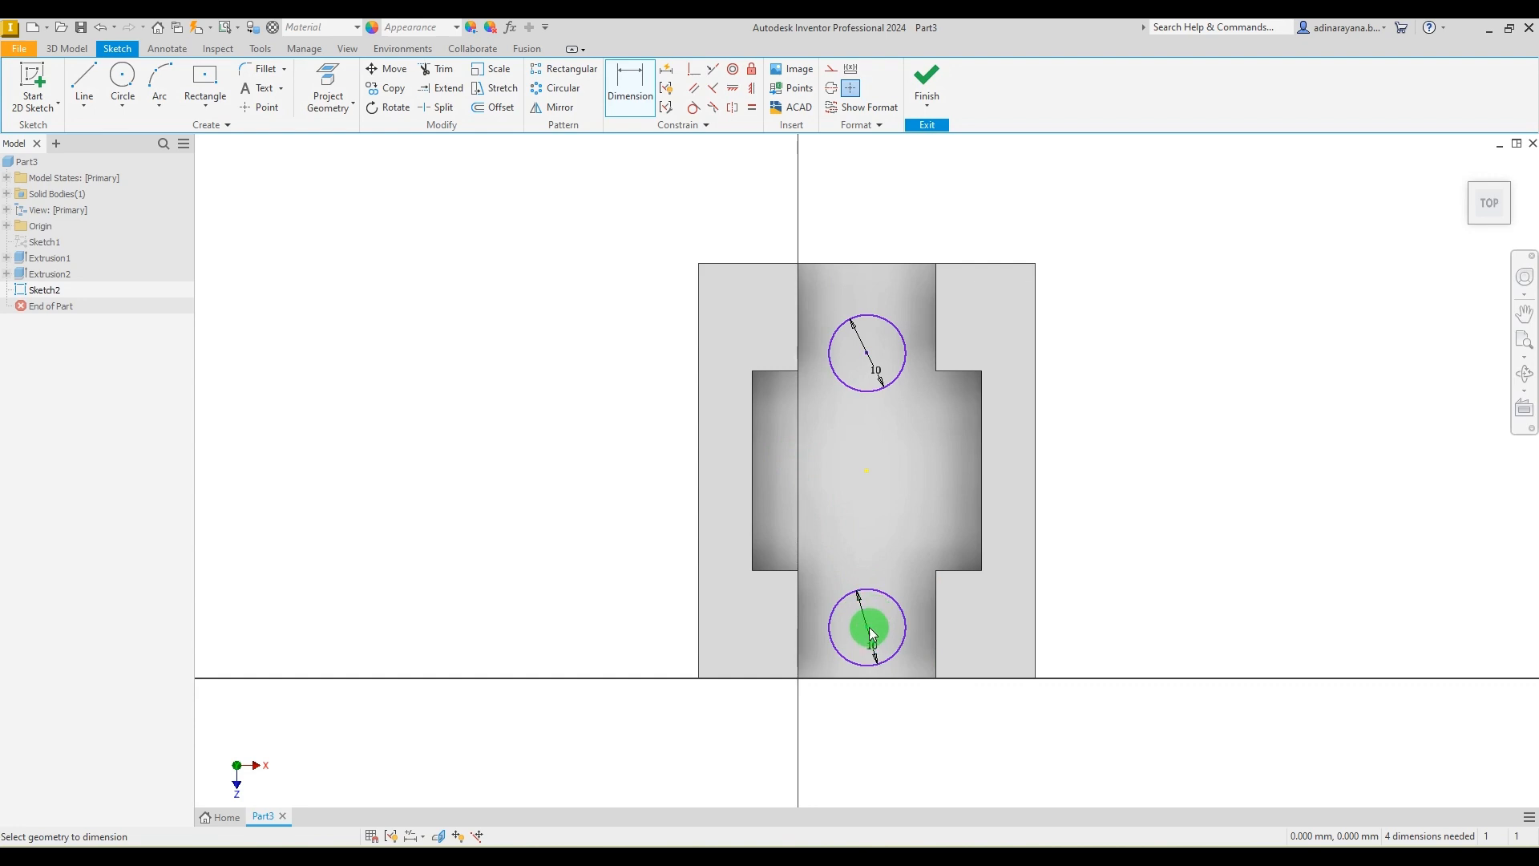
left_click(869, 365)
left_click(1114, 453)
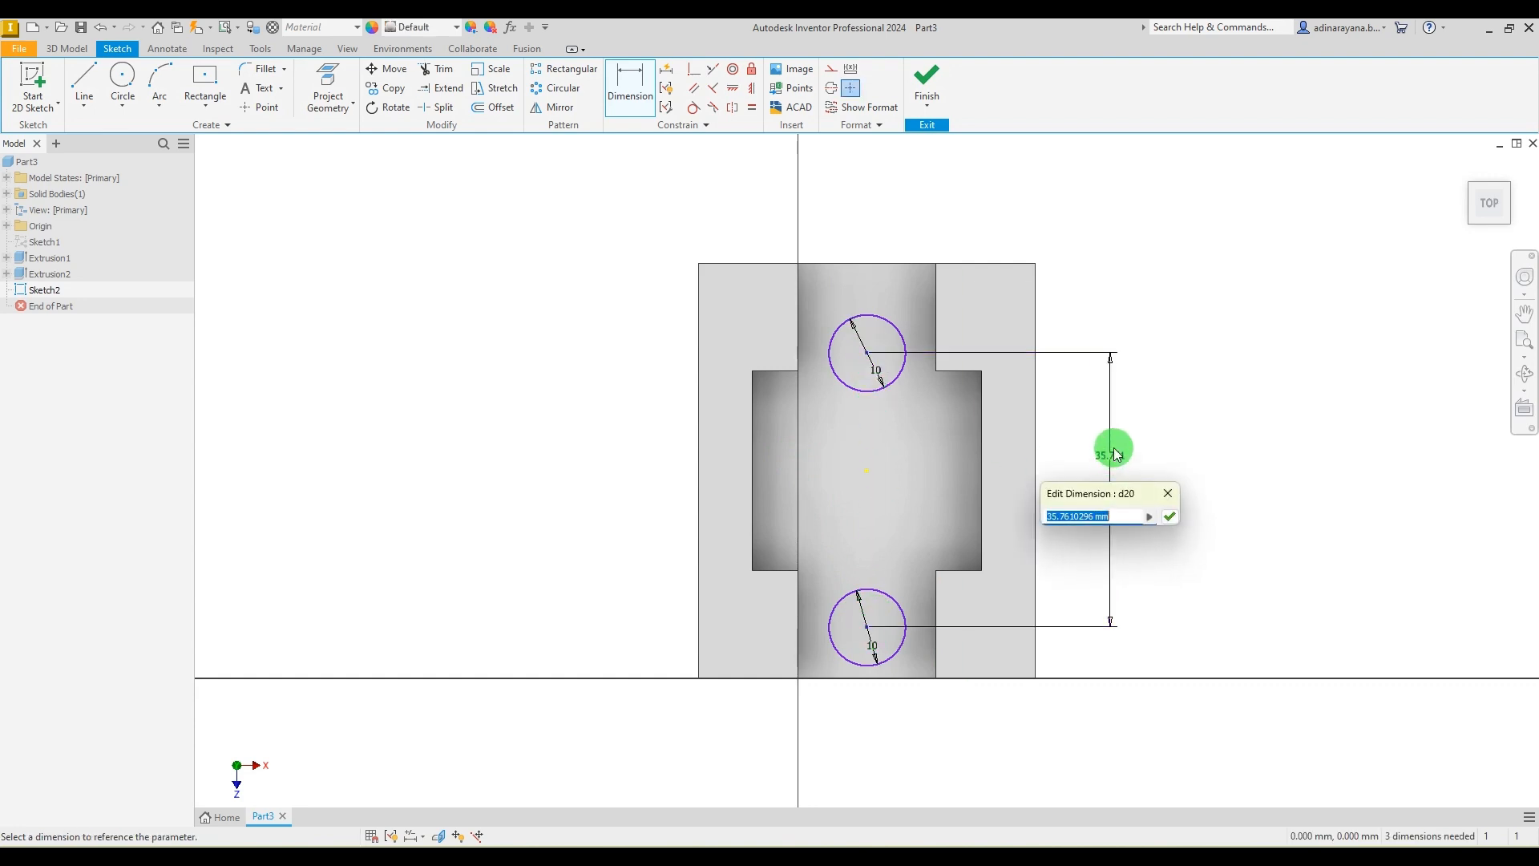
key("Return")
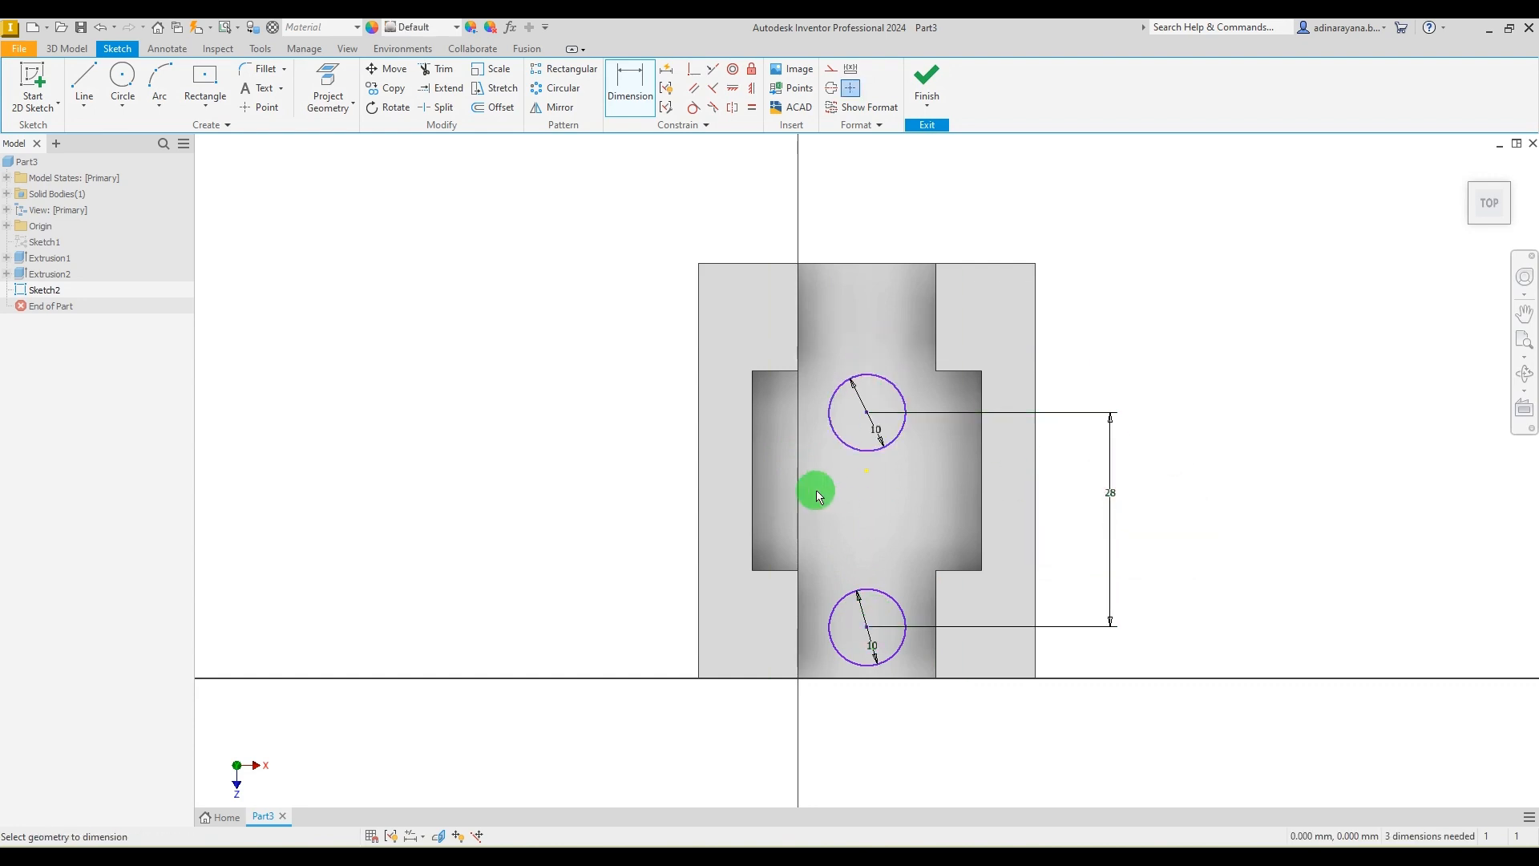
Dimension the upper circle's centre from the projected centre point to 28/2 mm.
left_click(867, 414)
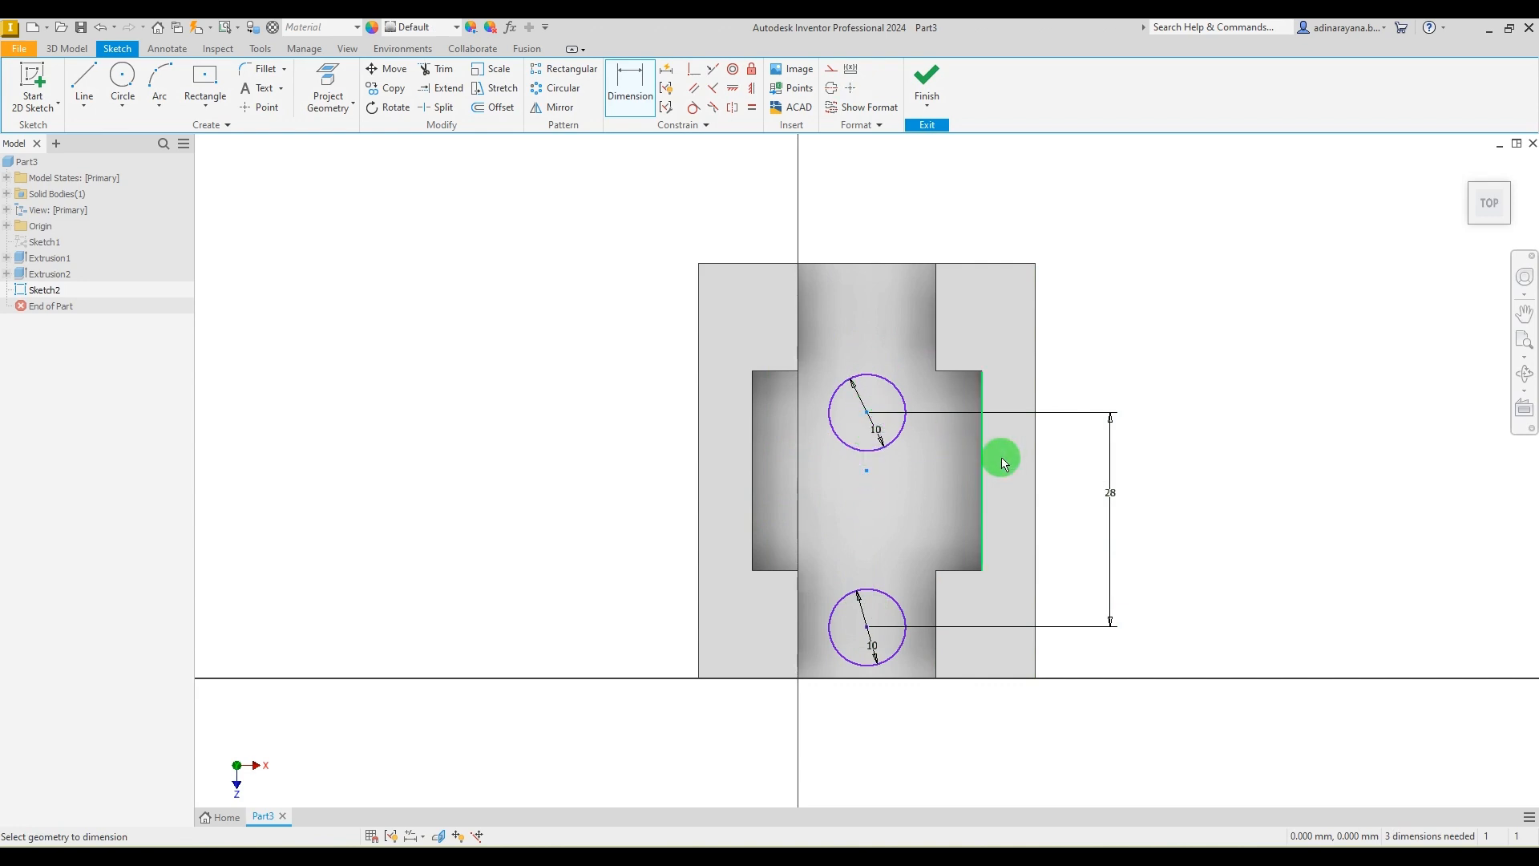
left_click(1072, 454)
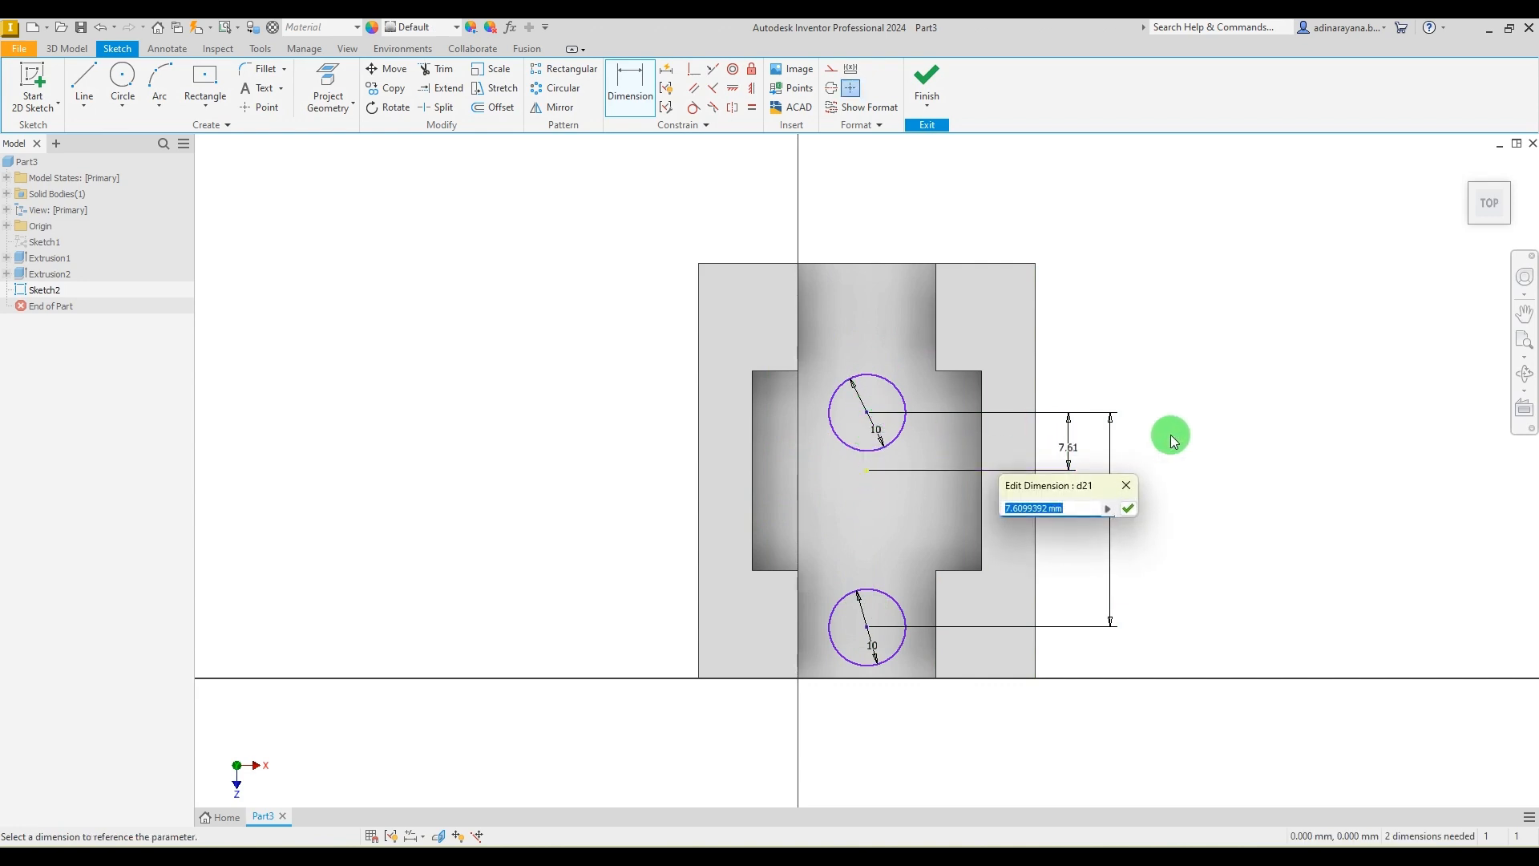
type("28/2")
key("Return")
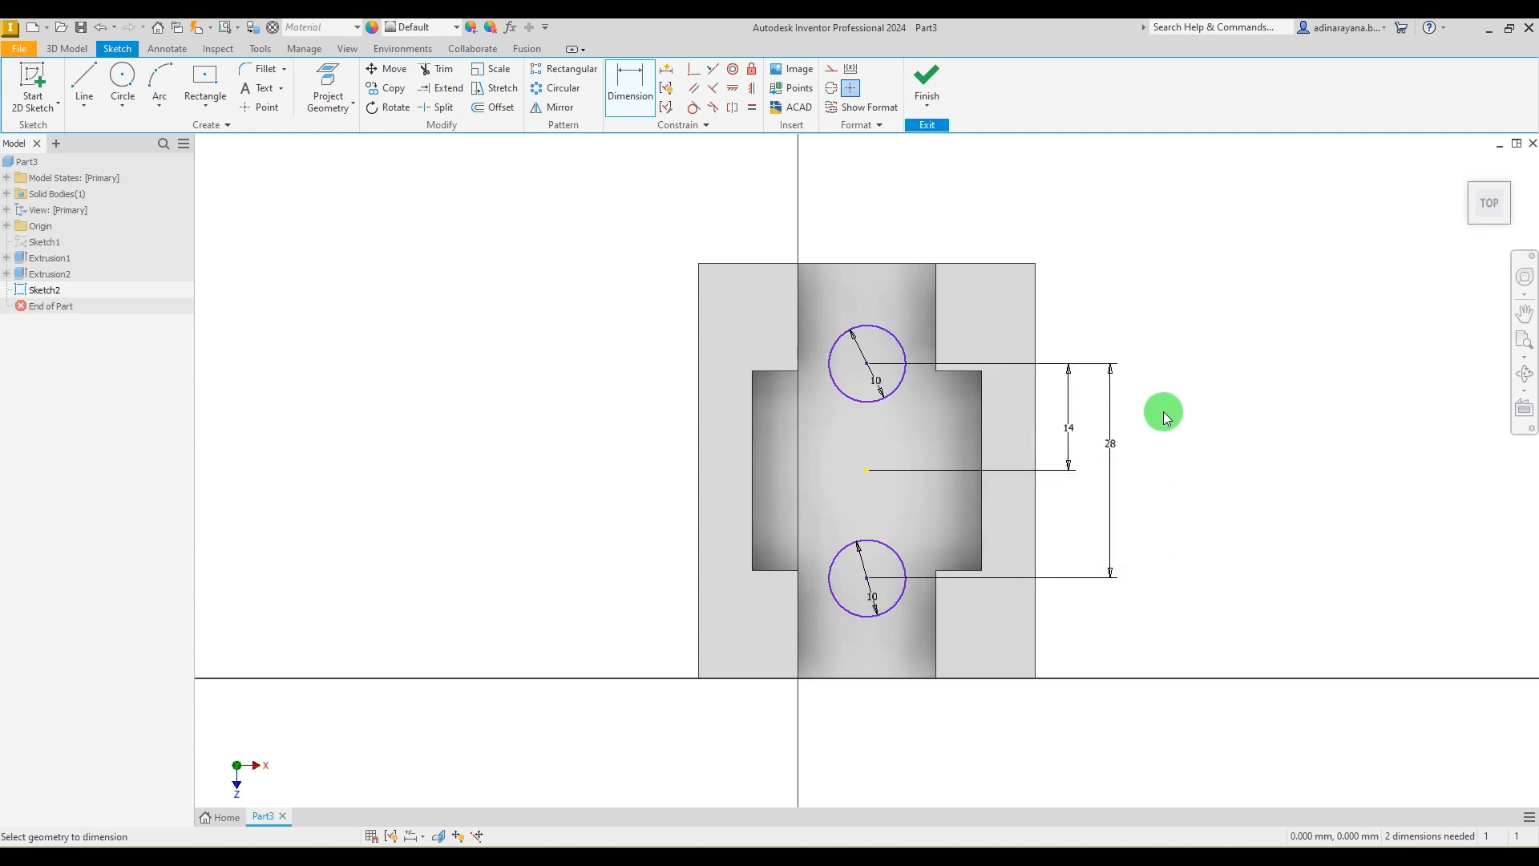
key("Escape")
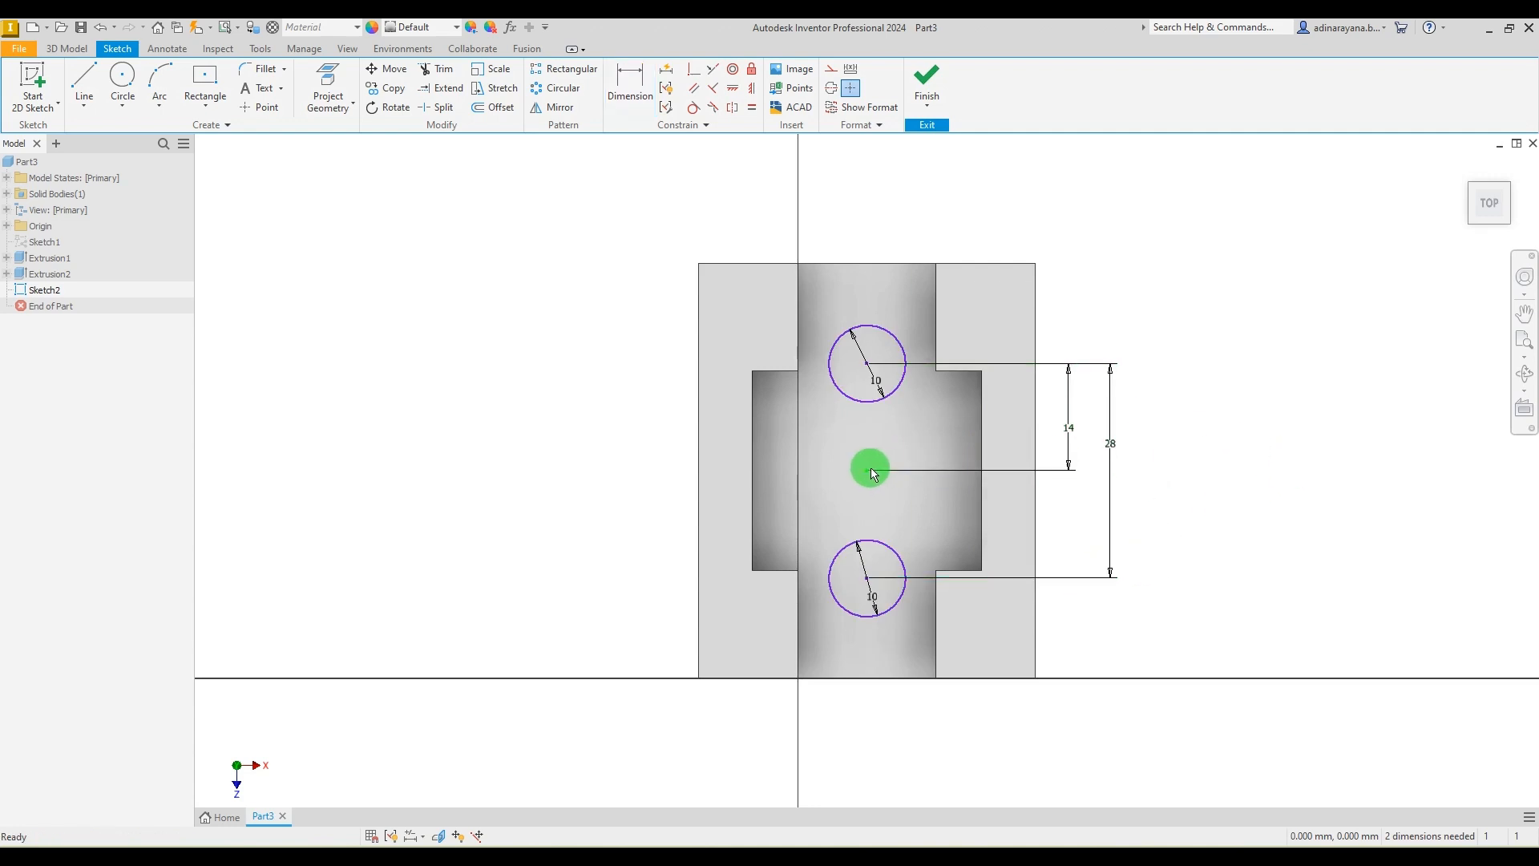
Constrain both circle centres vertically in line with the projected centre point and finish the sketch.
left_click(870, 366)
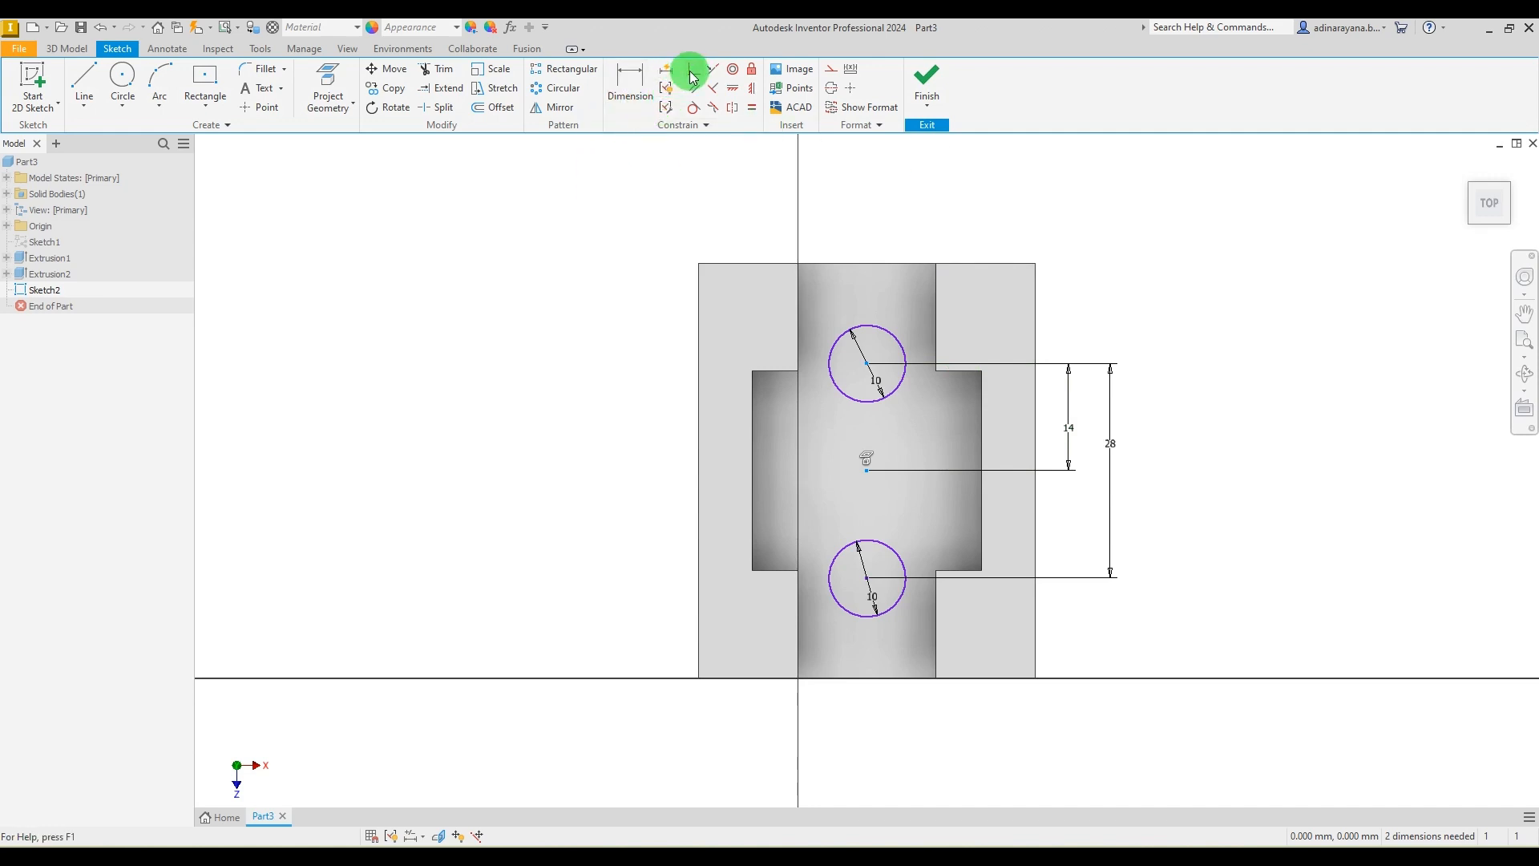
left_click(756, 95)
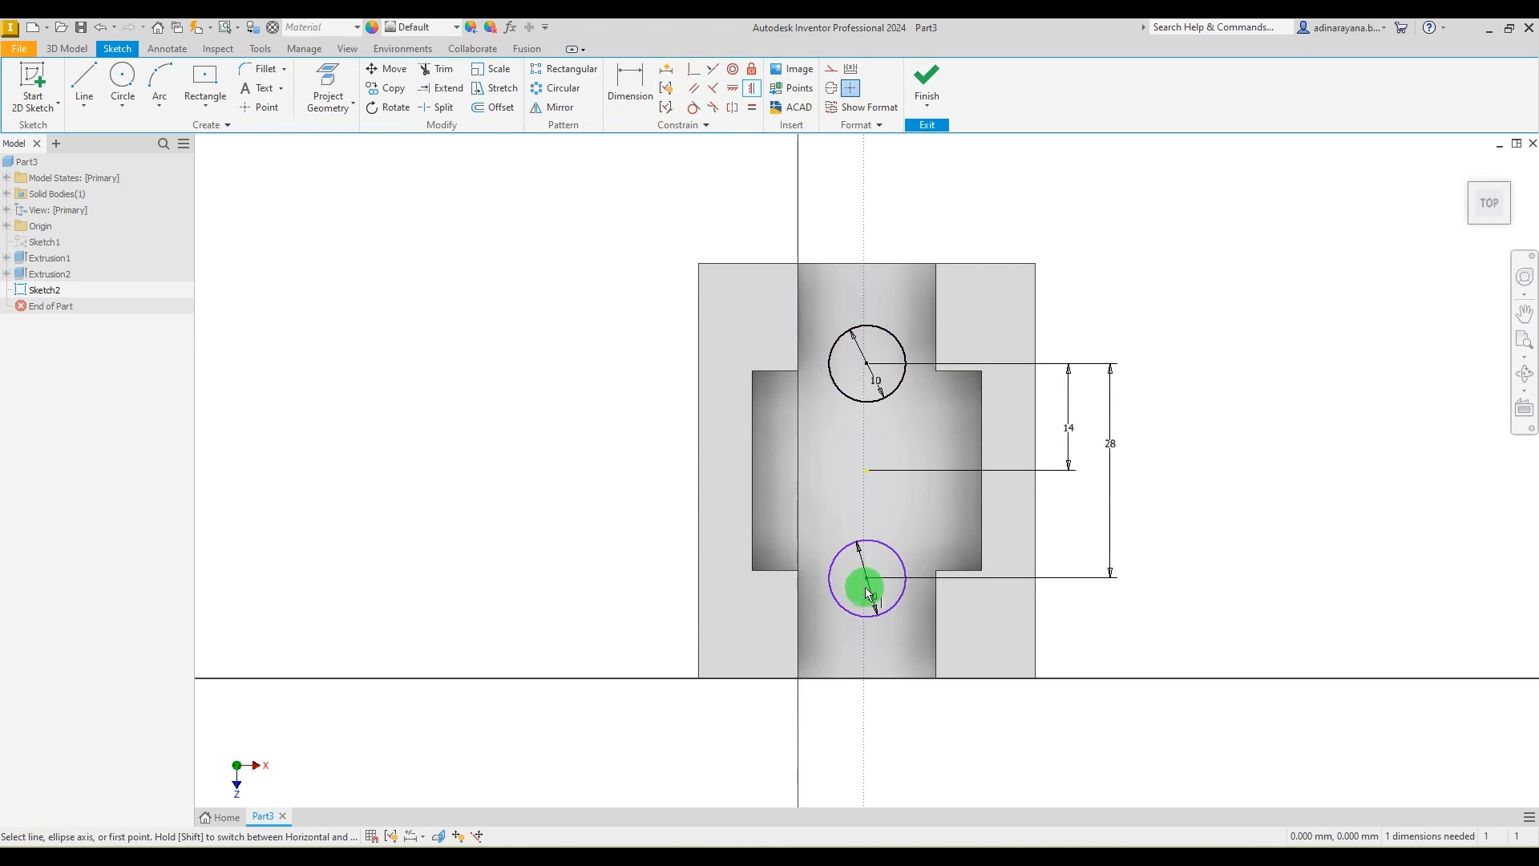
key("Escape")
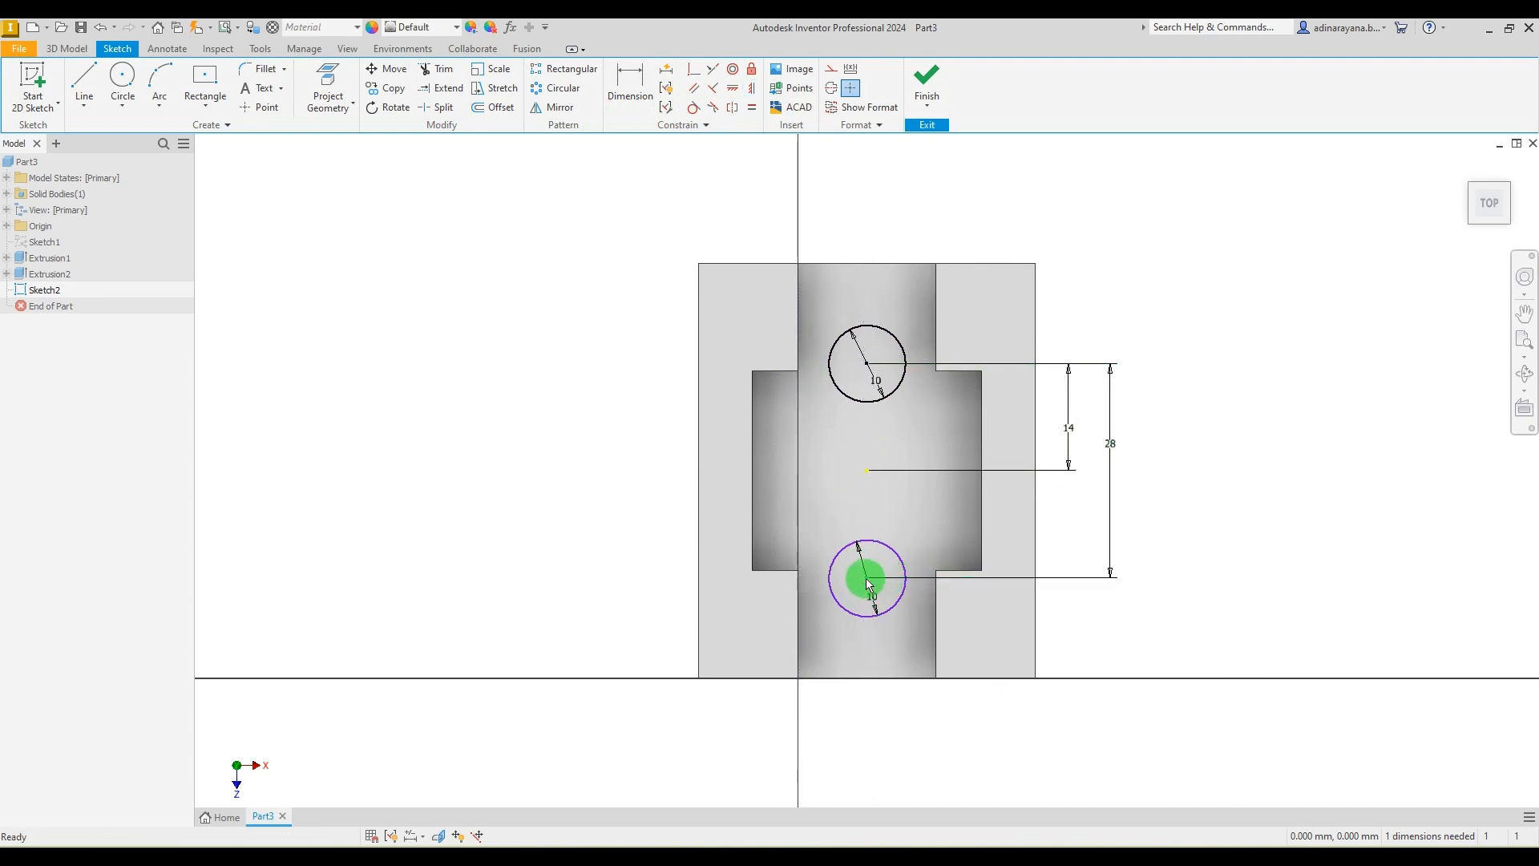
left_click(883, 410)
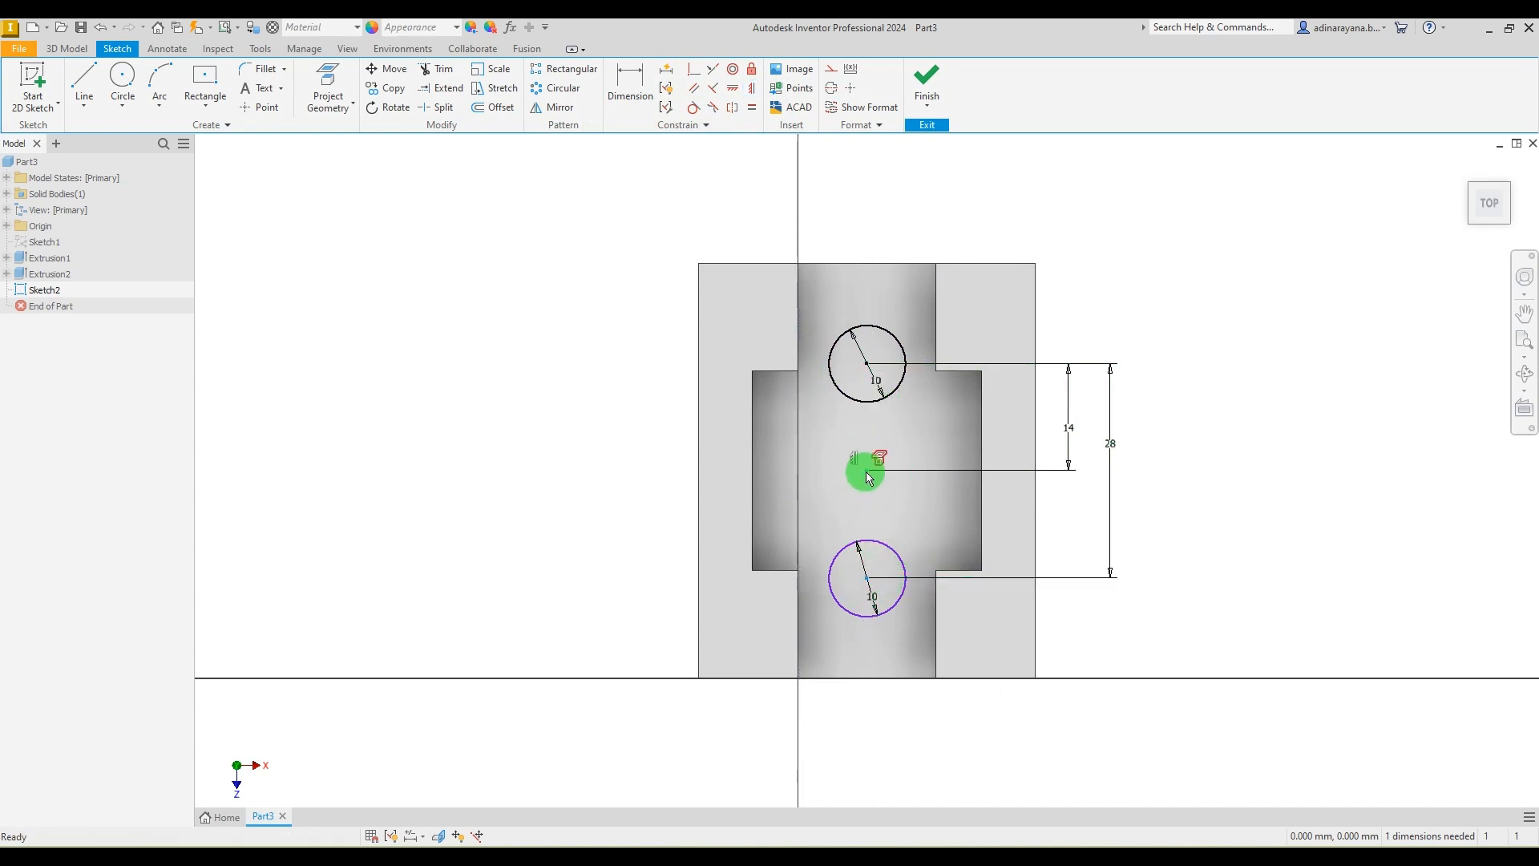
left_click(752, 89)
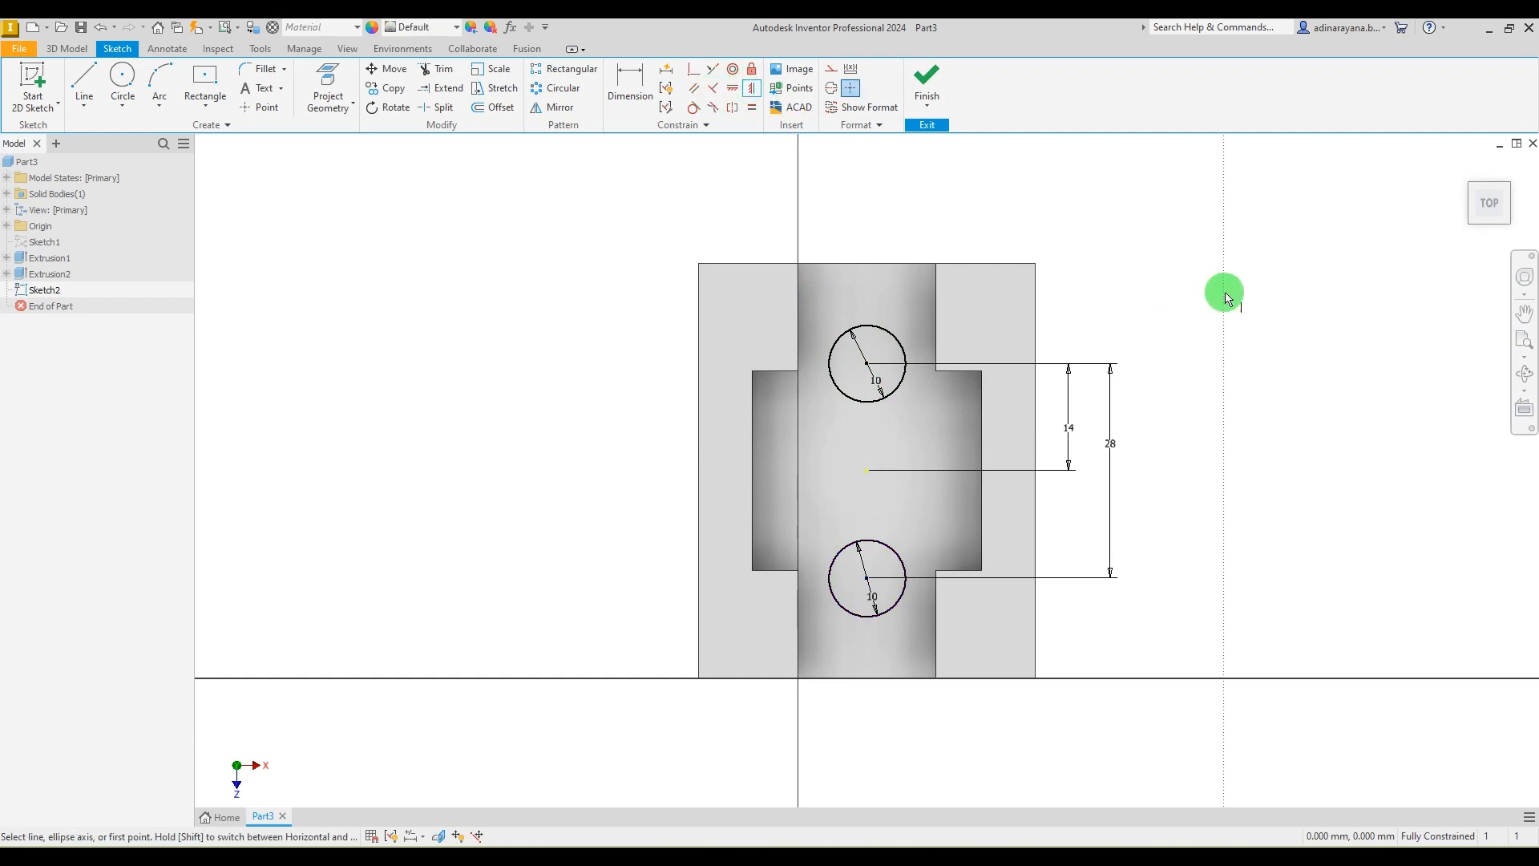
scroll(1042, 336, "down", 2)
scroll(1227, 417, "up", 3)
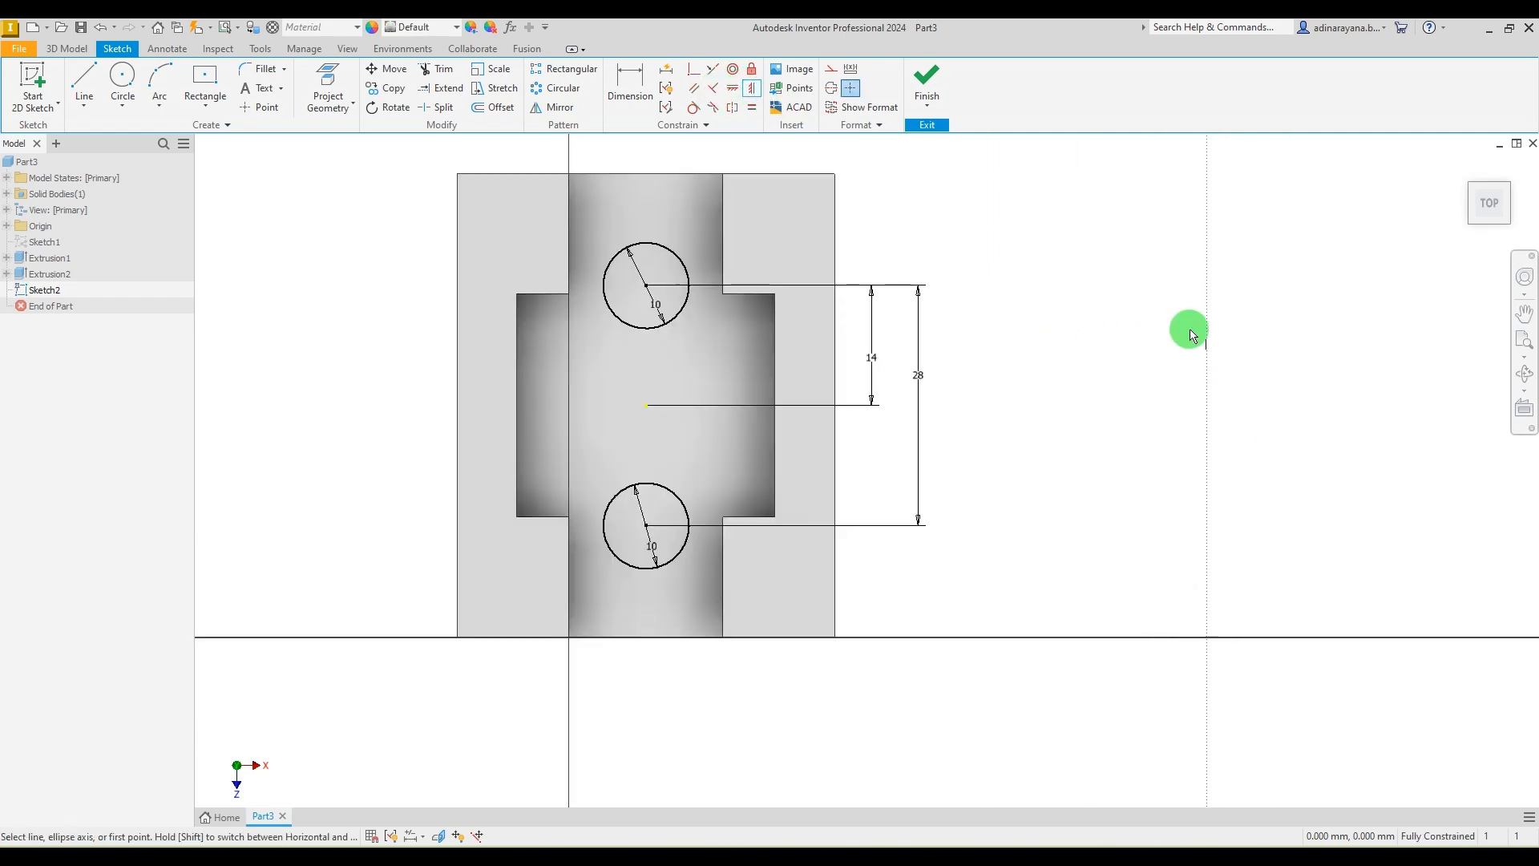
left_click(927, 80)
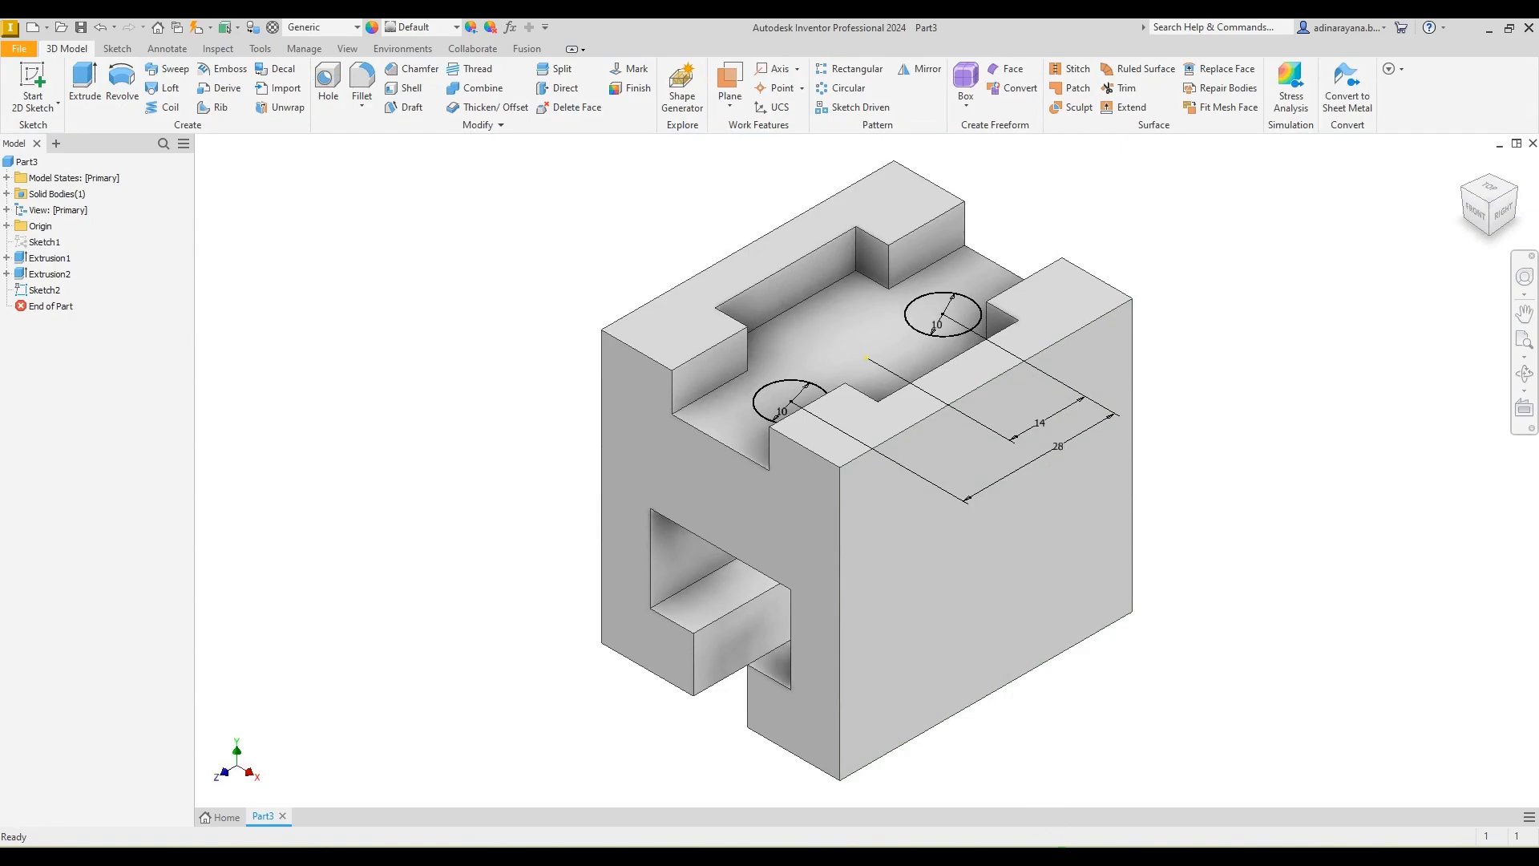
Check the through holes in 42.jpg and extrude-cut both circles from the slot floor down to the T-slot's ceiling face.
left_click(1062, 856)
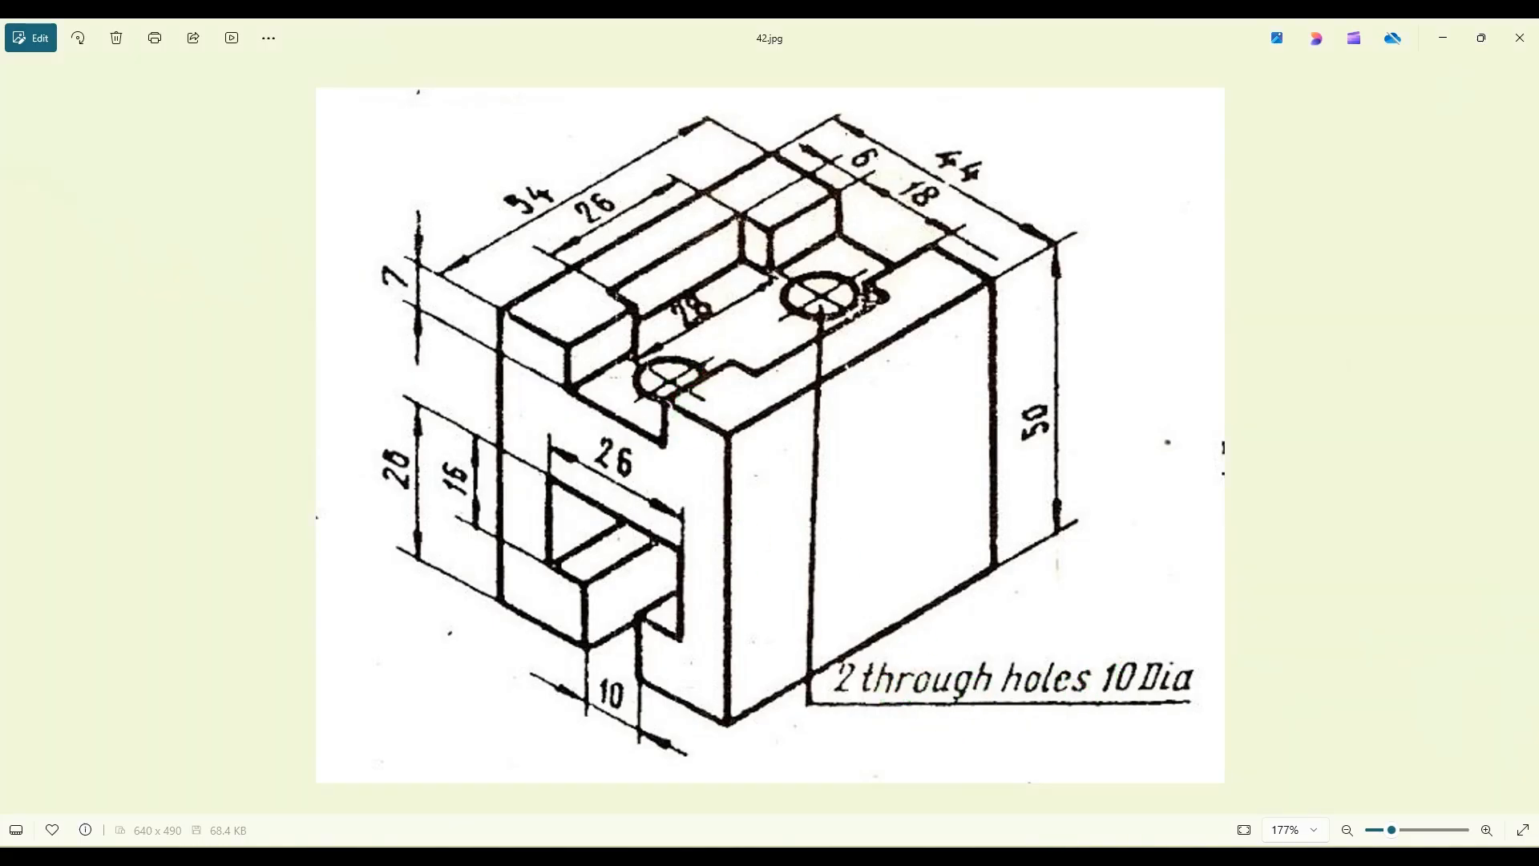
left_click(1058, 782)
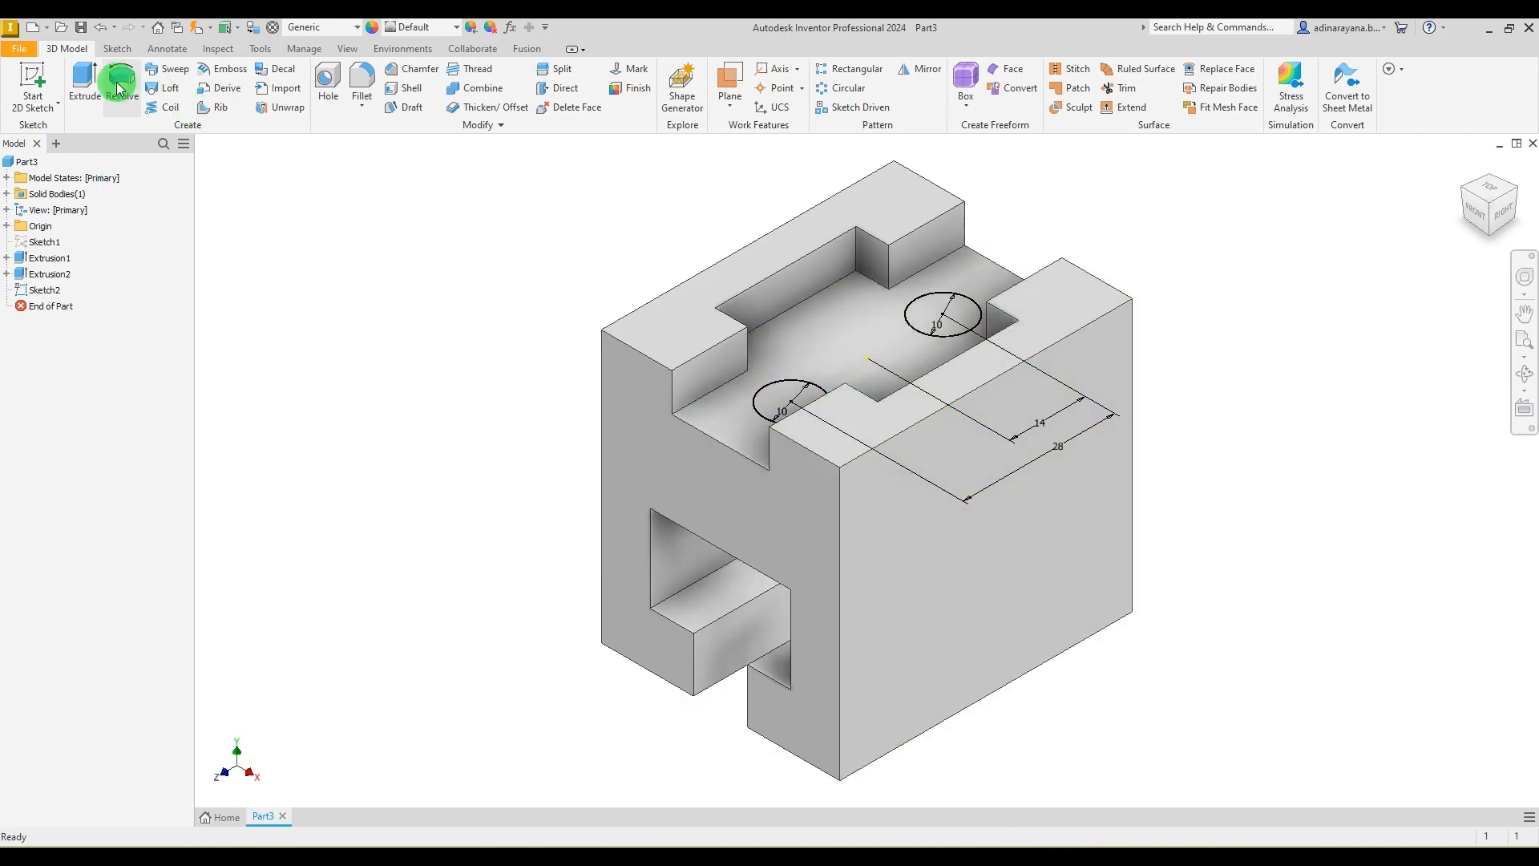
left_click(80, 84)
left_click(784, 398)
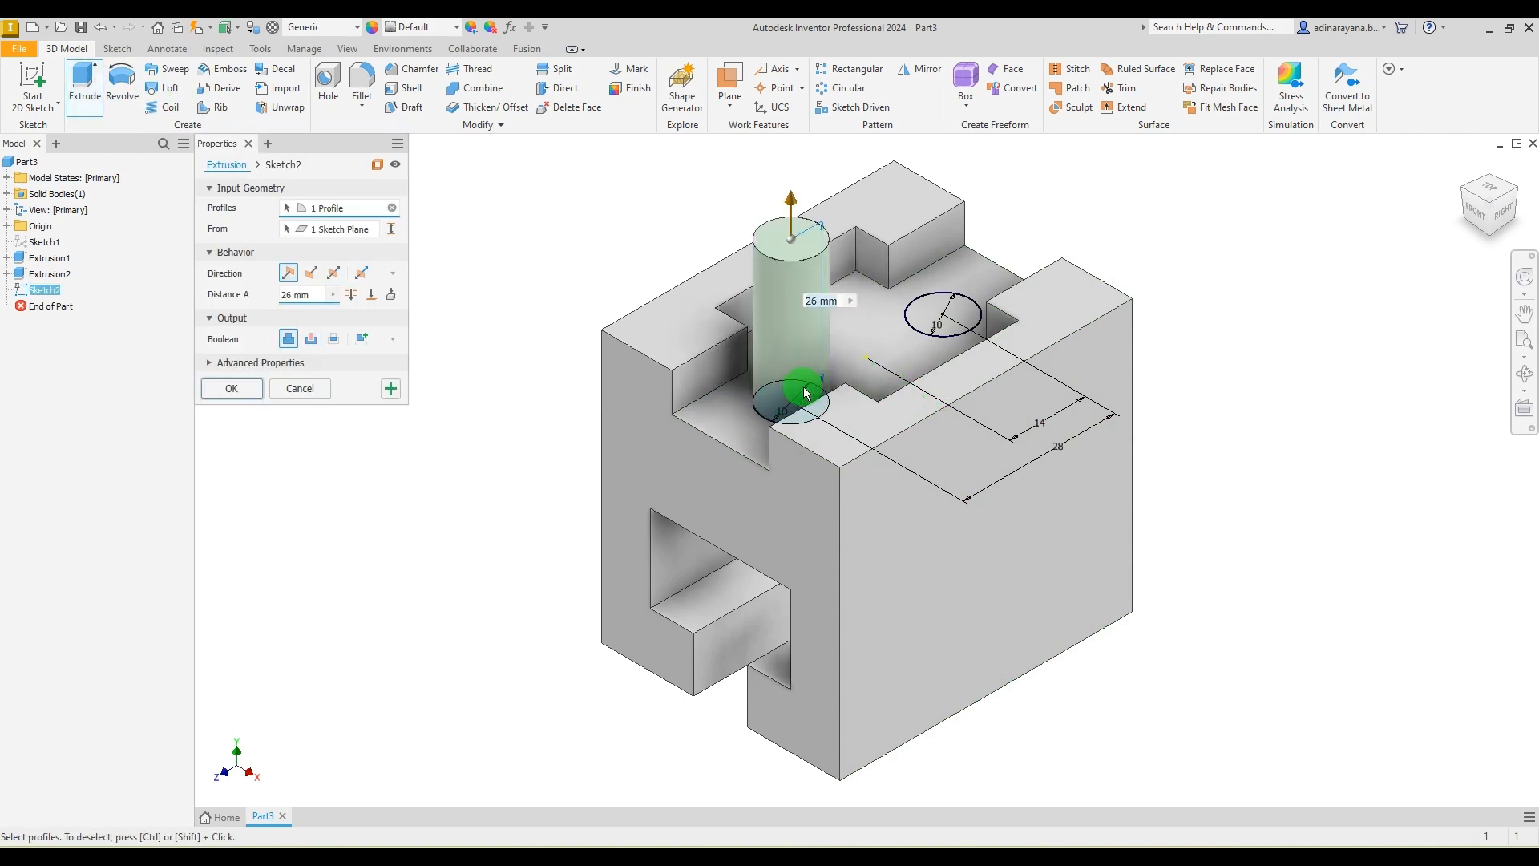
left_click(930, 321)
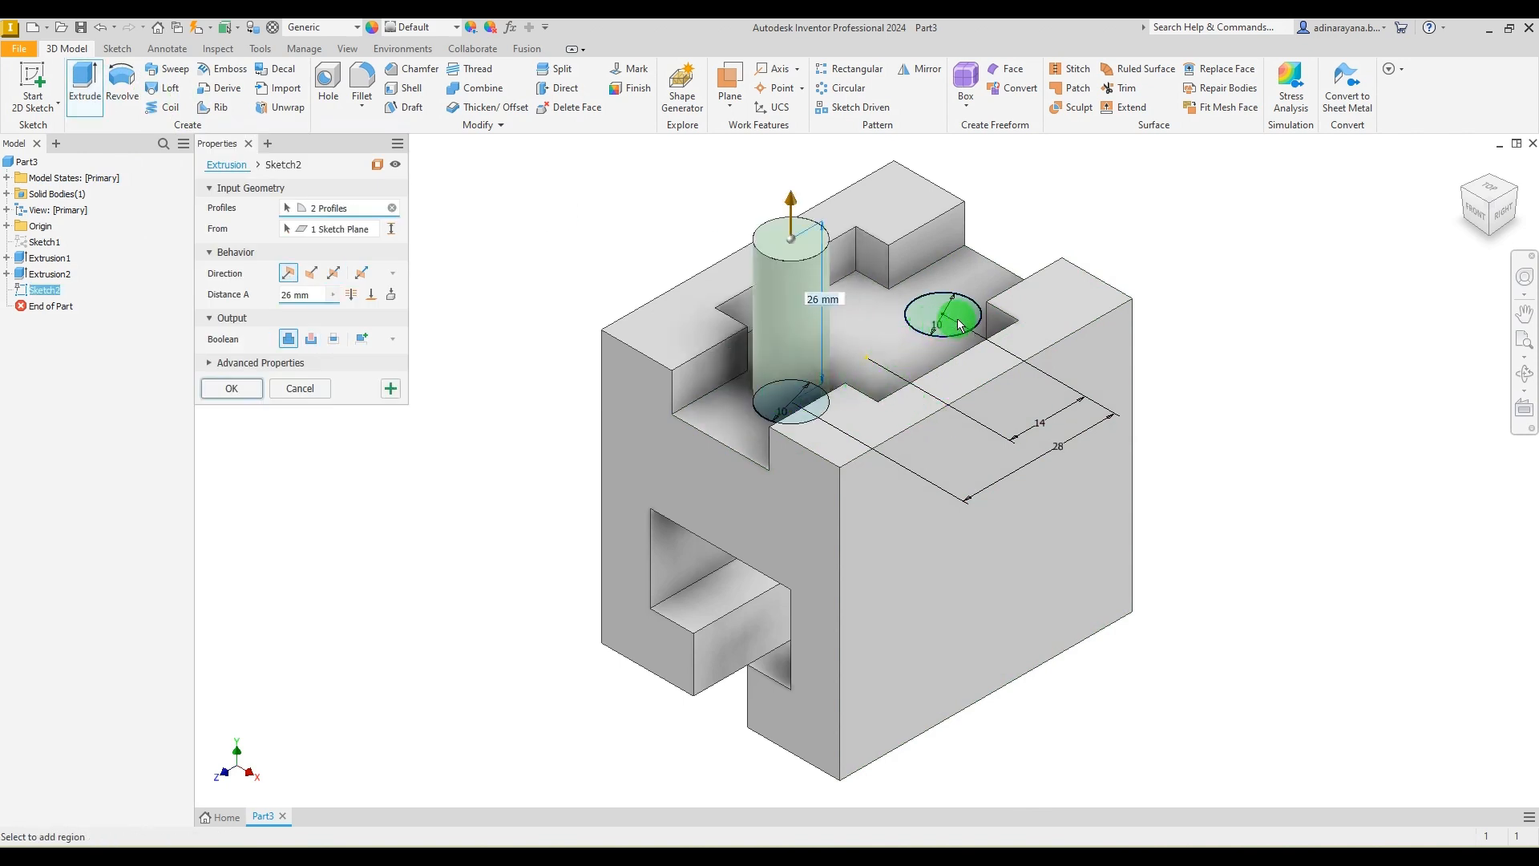
left_click(313, 274)
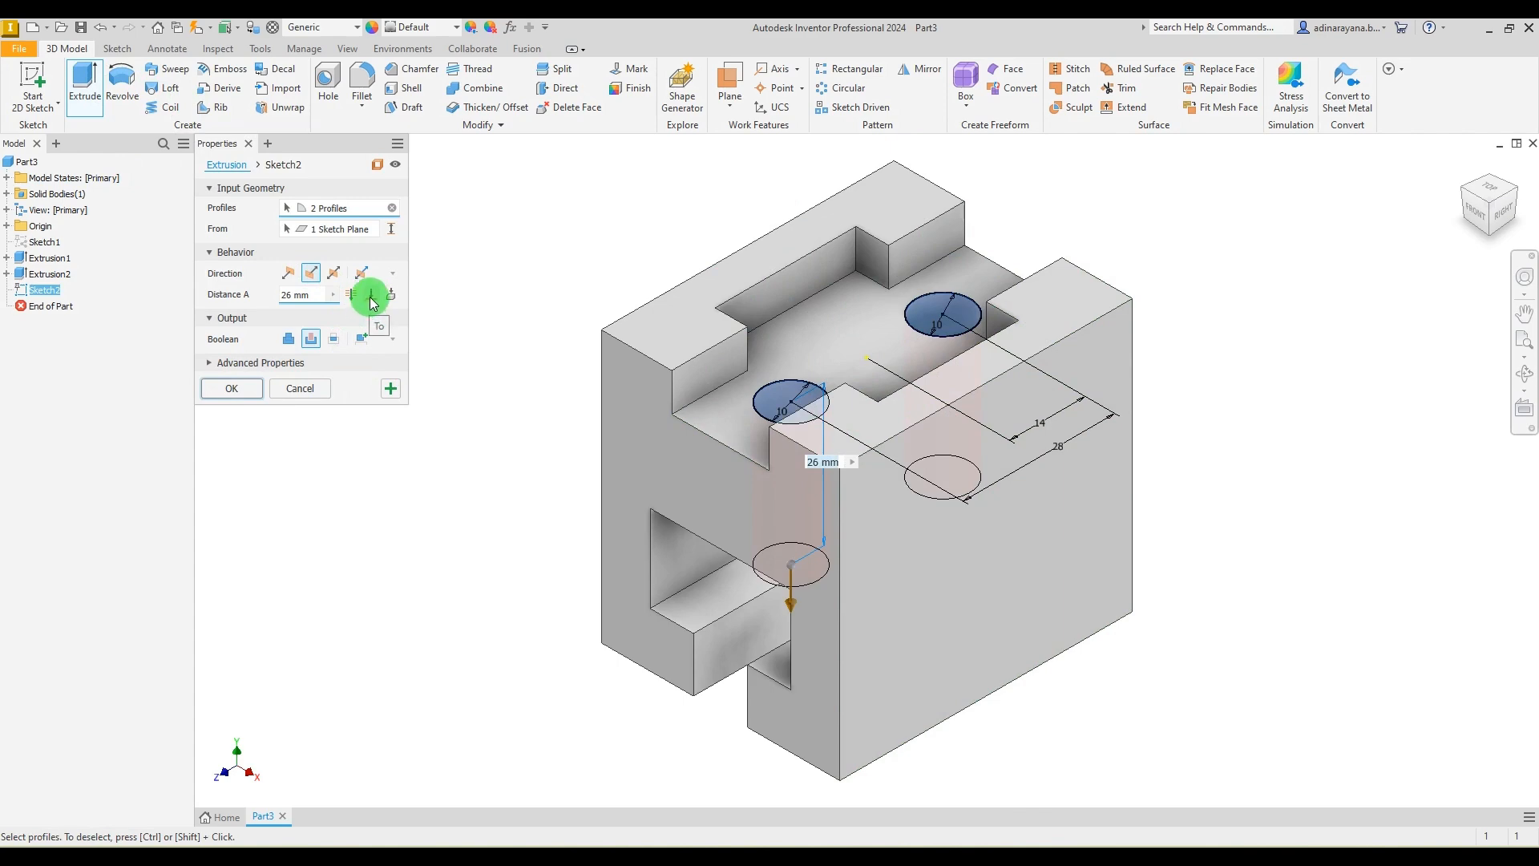
left_click(371, 295)
middle_click_drag(1145, 505, 768, 402, "shift")
left_click(836, 406)
middle_click_drag(1110, 326, 1213, 316, "shift")
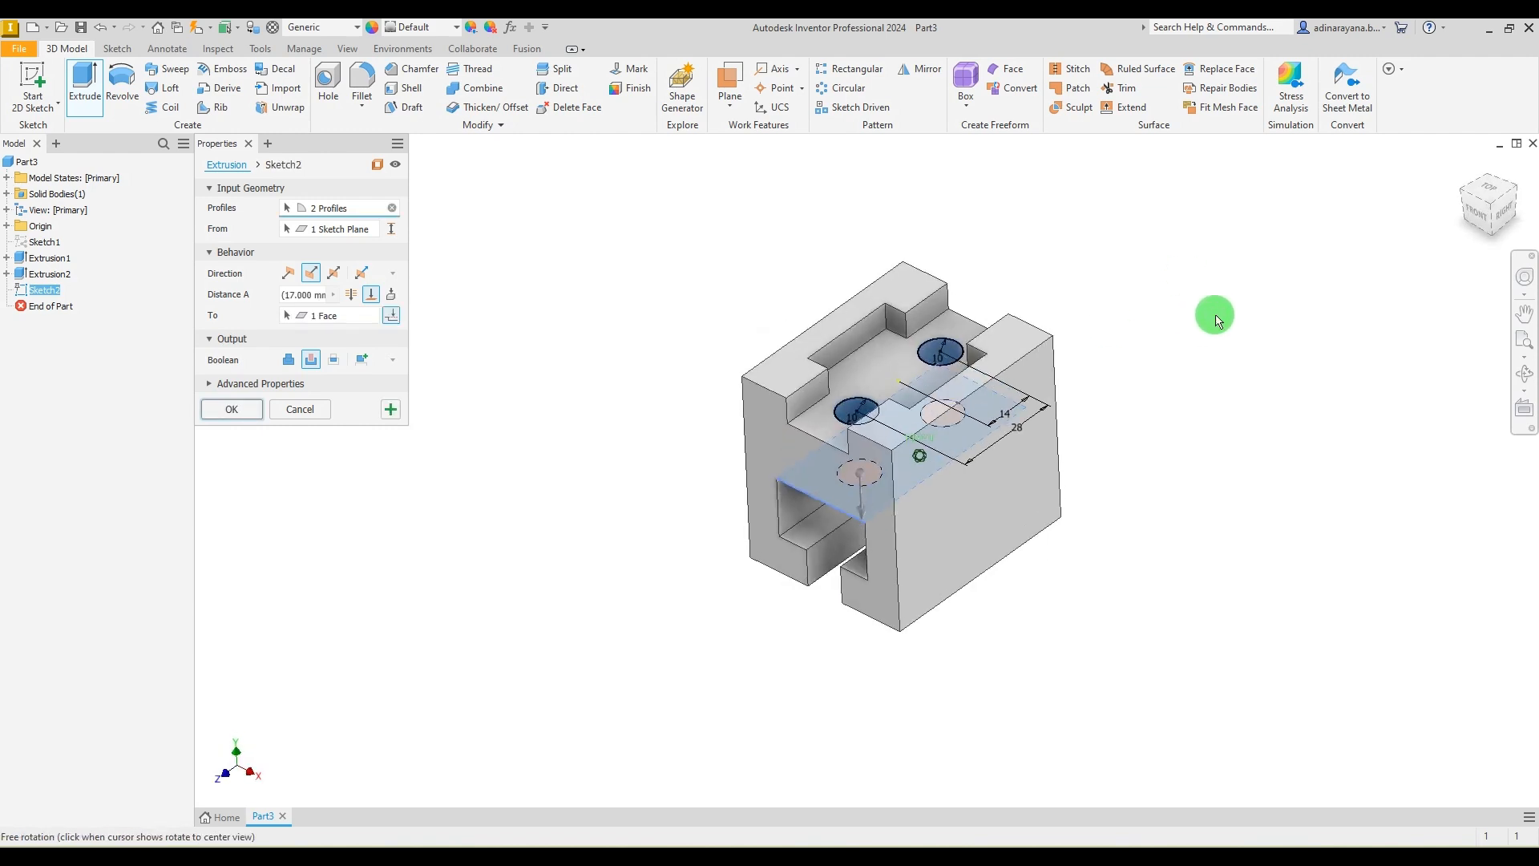
left_click(234, 410)
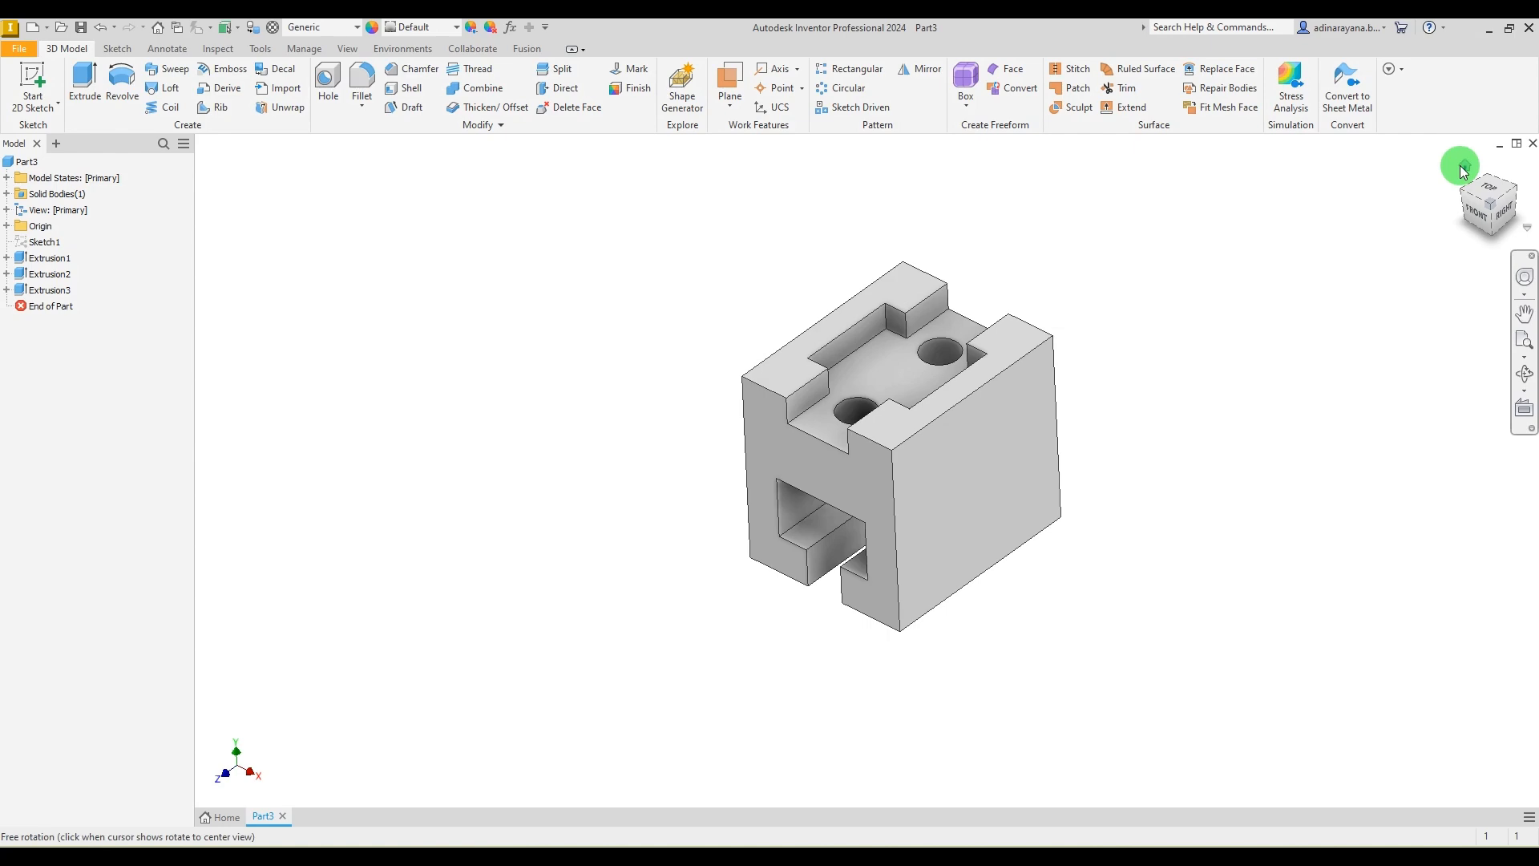
Place reference drawing 42.jpg in a smaller window beside the finished model to compare the two.
left_click(1461, 168)
scroll(474, 517, "down", 4)
scroll(694, 513, "up", 3)
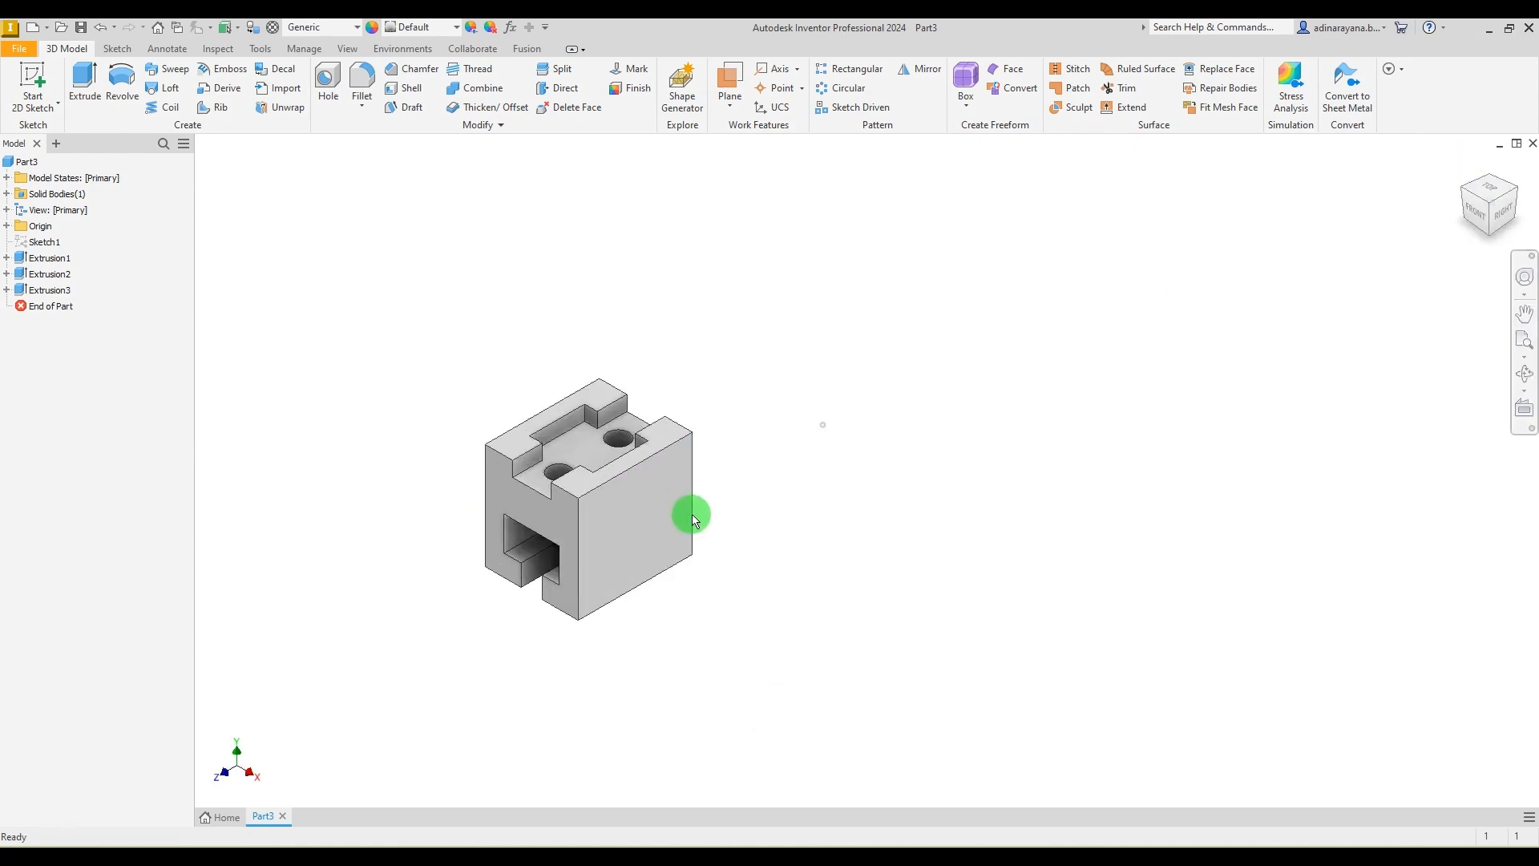
key("alt+Tab")
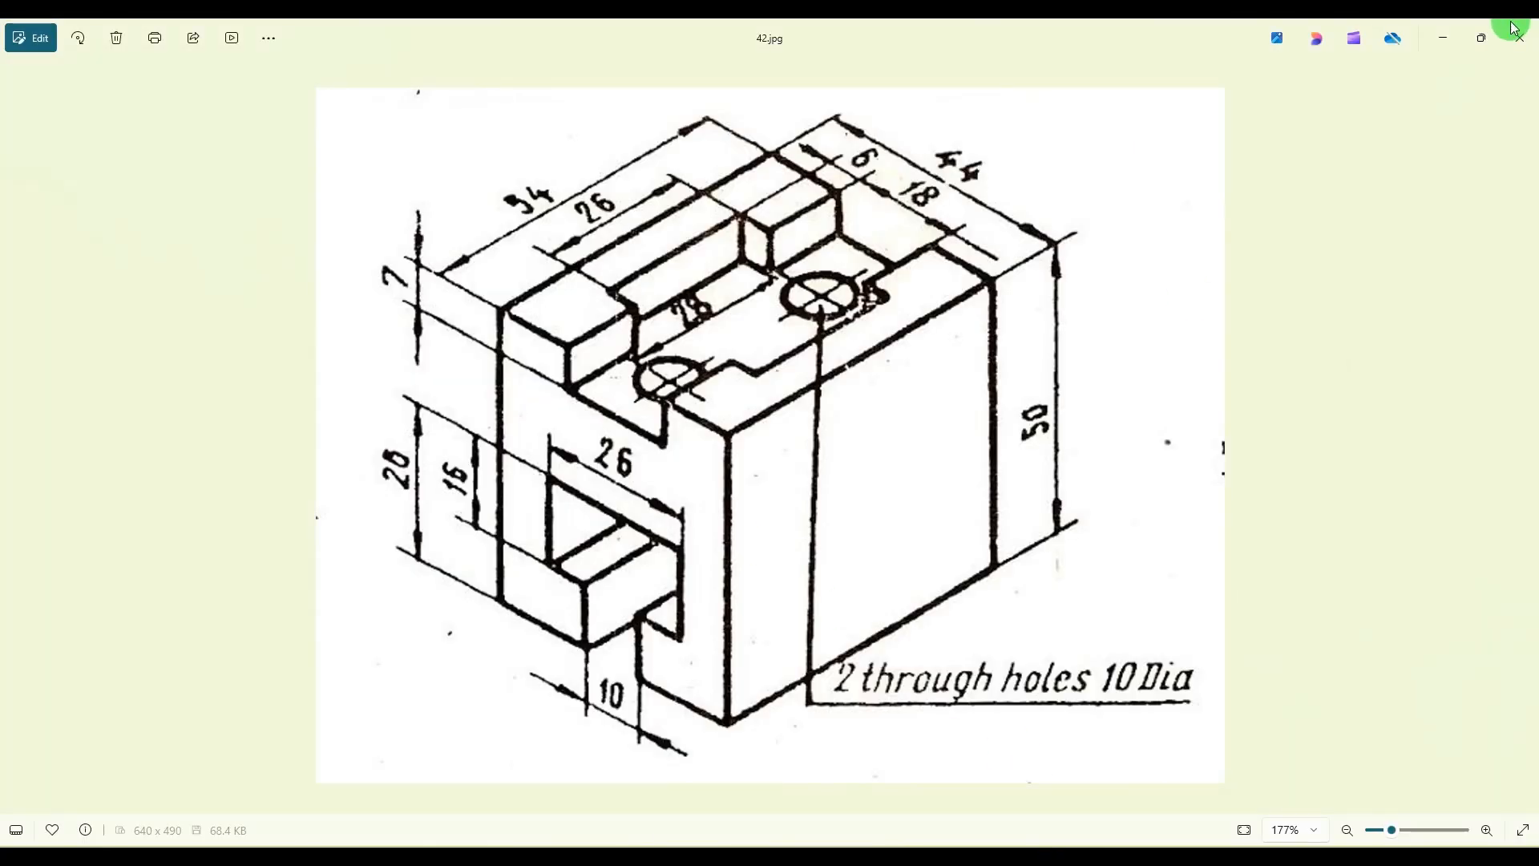
left_click(1482, 37)
left_click_drag(86, 483, 784, 461)
scroll(639, 502, "down", 4)
scroll(646, 527, "up", 5)
scroll(646, 528, "down", 3)
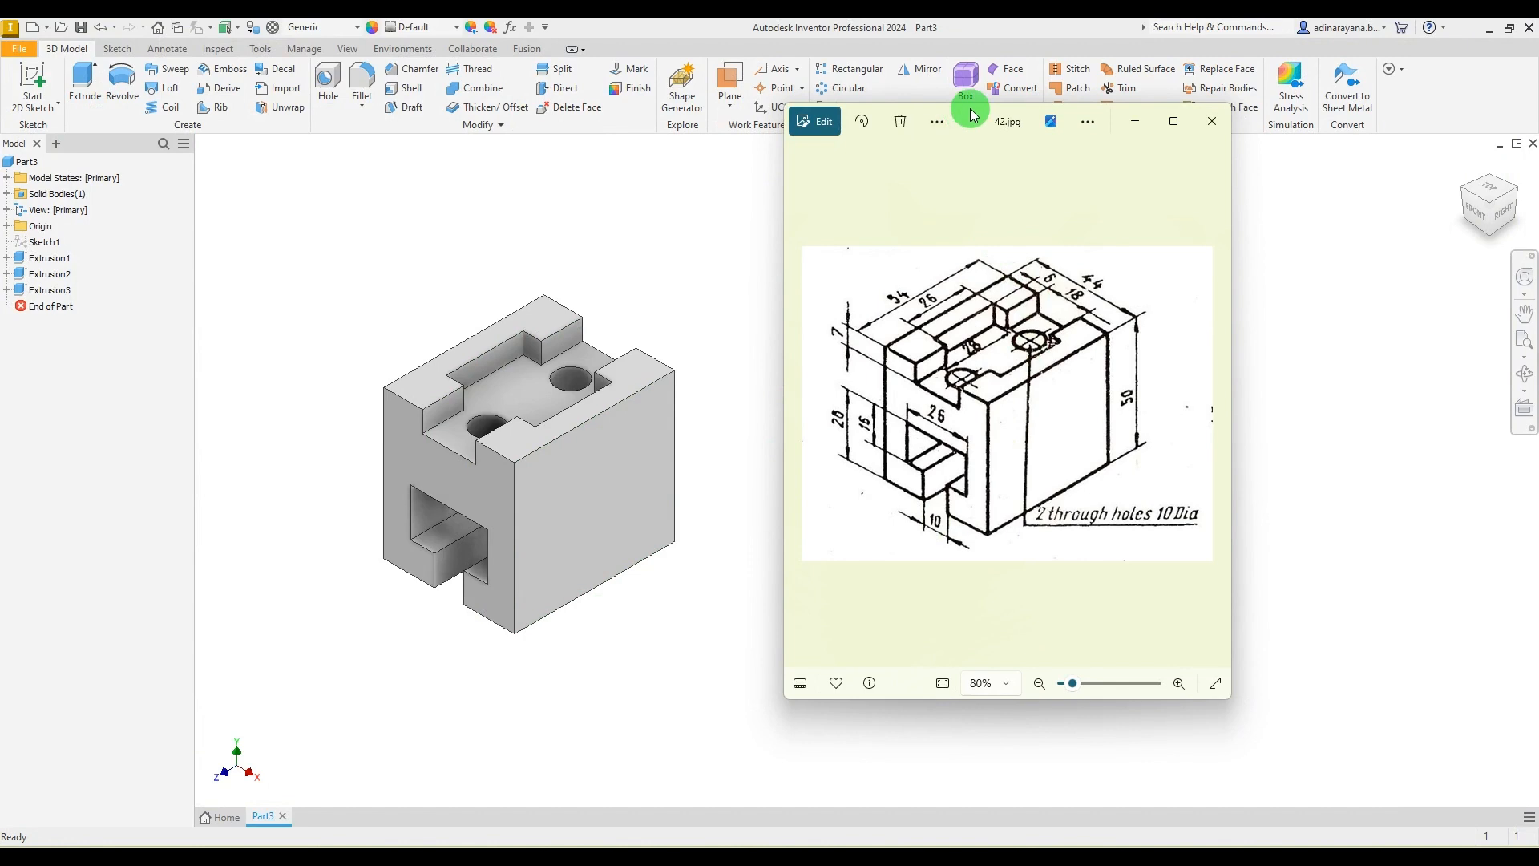
left_click_drag(965, 118, 976, 162)
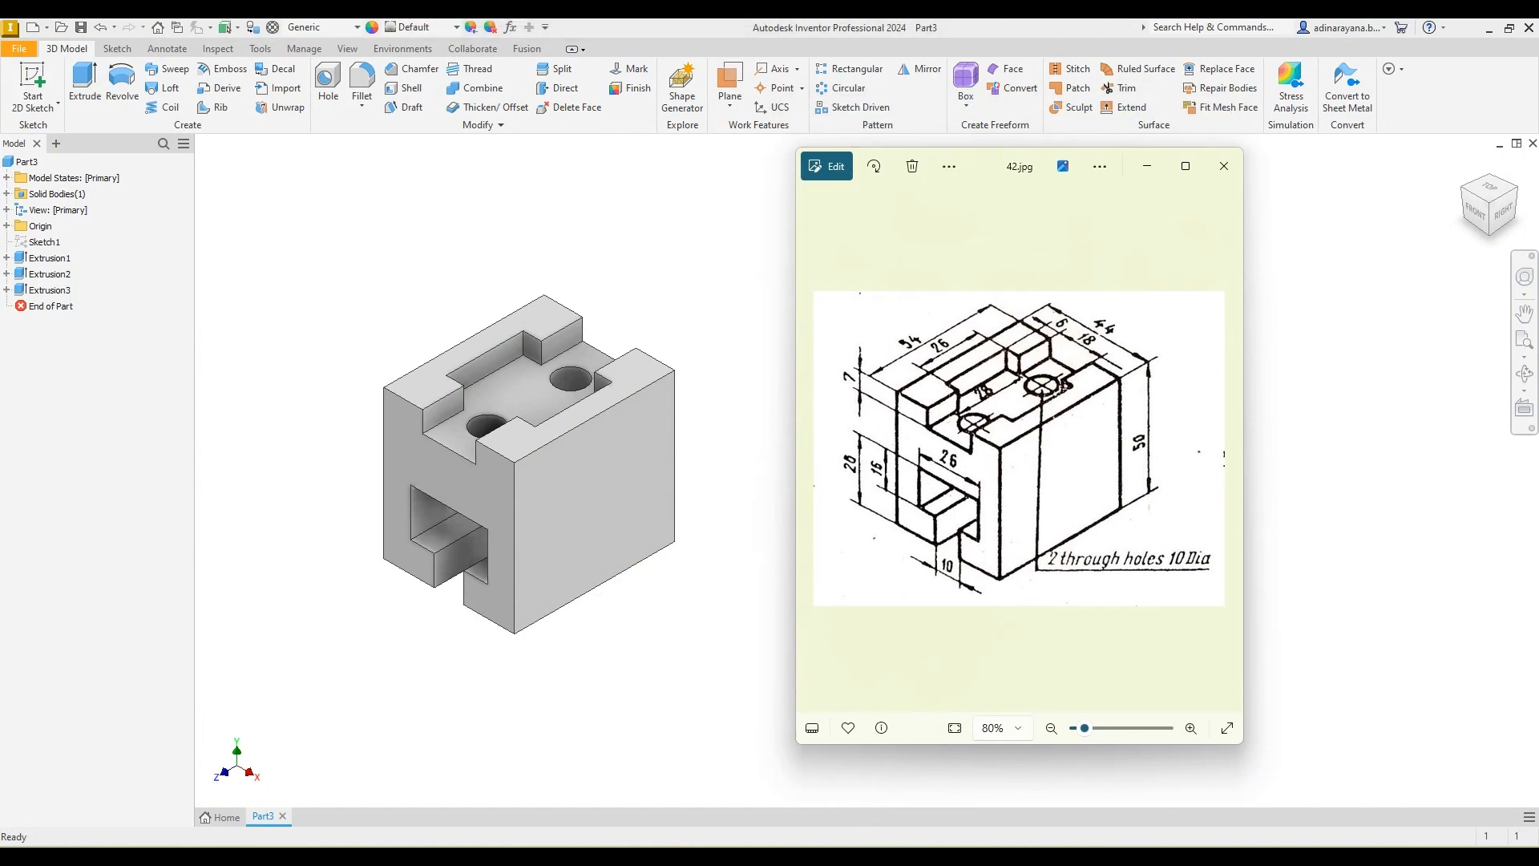